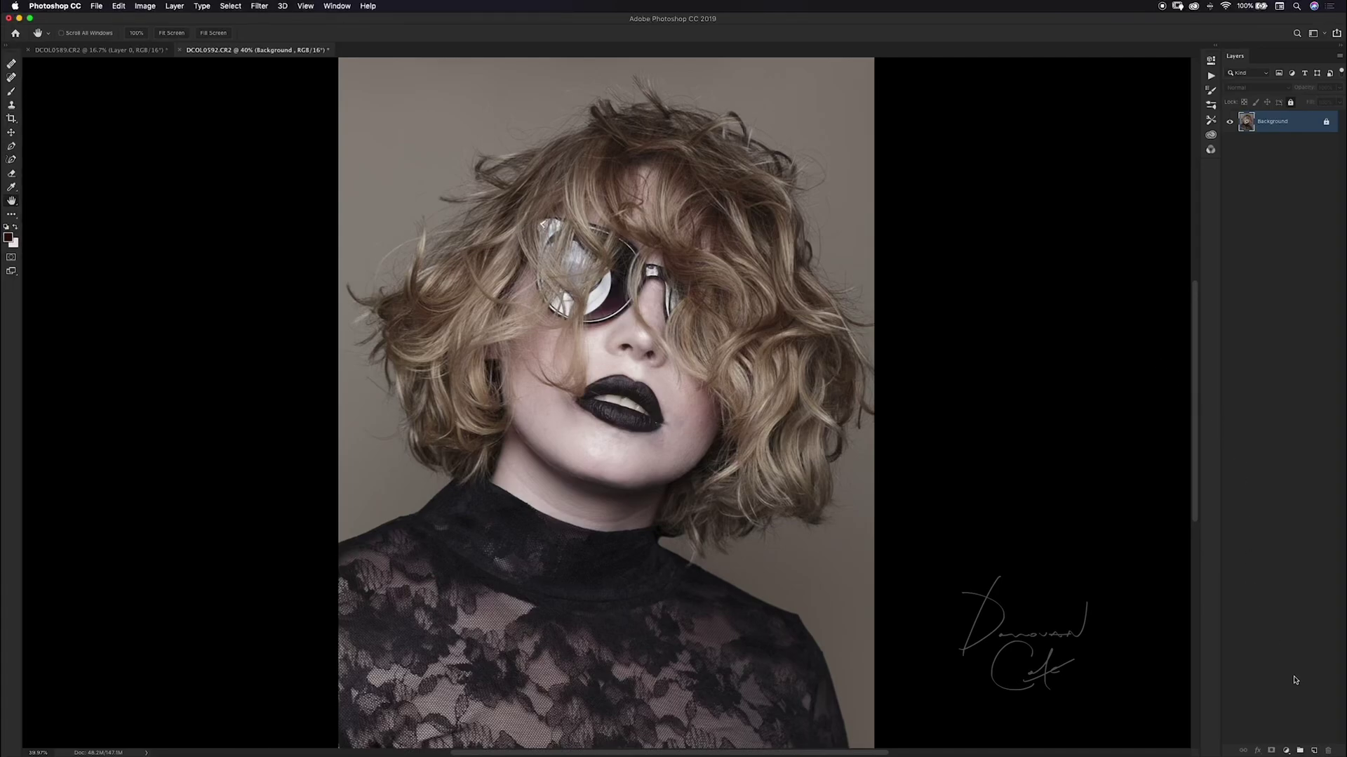
# Add a Curves adjustment layer with a point at input 110, output 140
pyautogui.click(1286, 748)
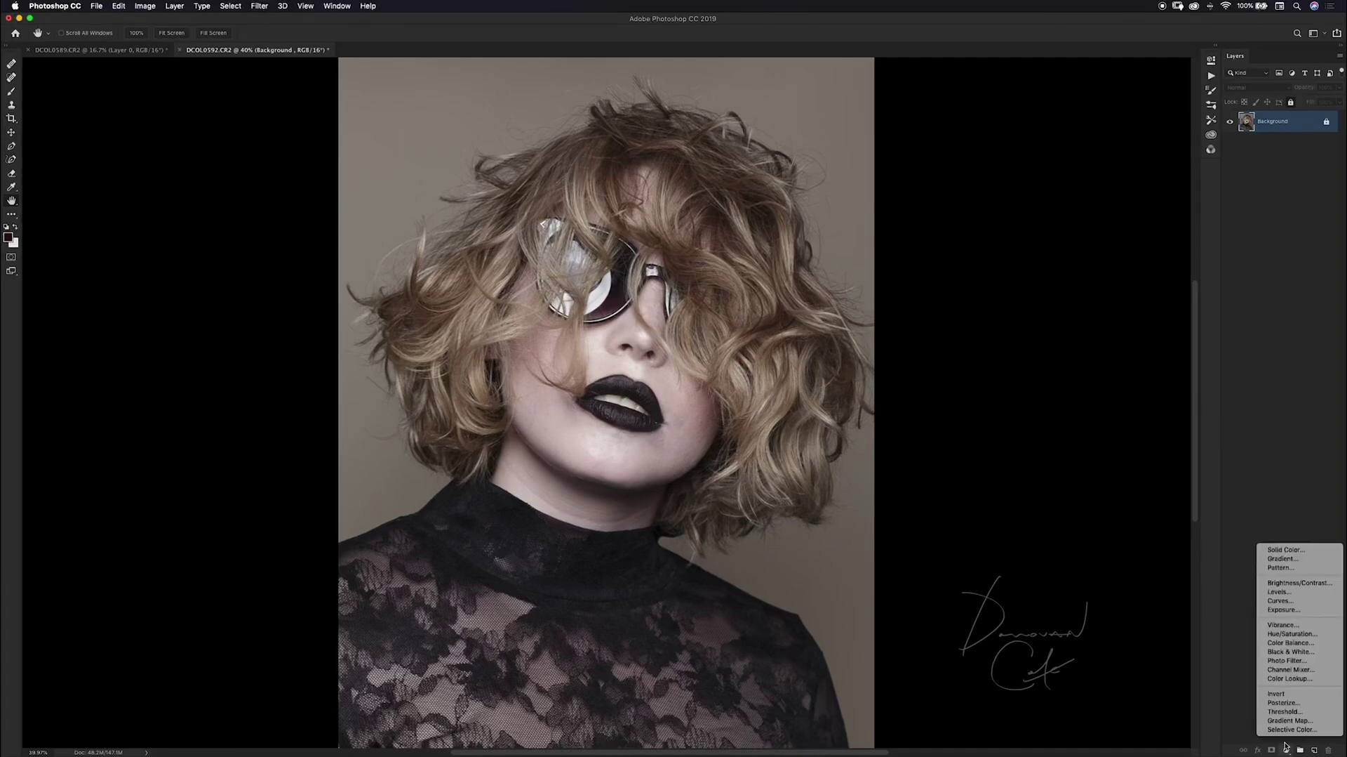
pyautogui.click(1289, 600)
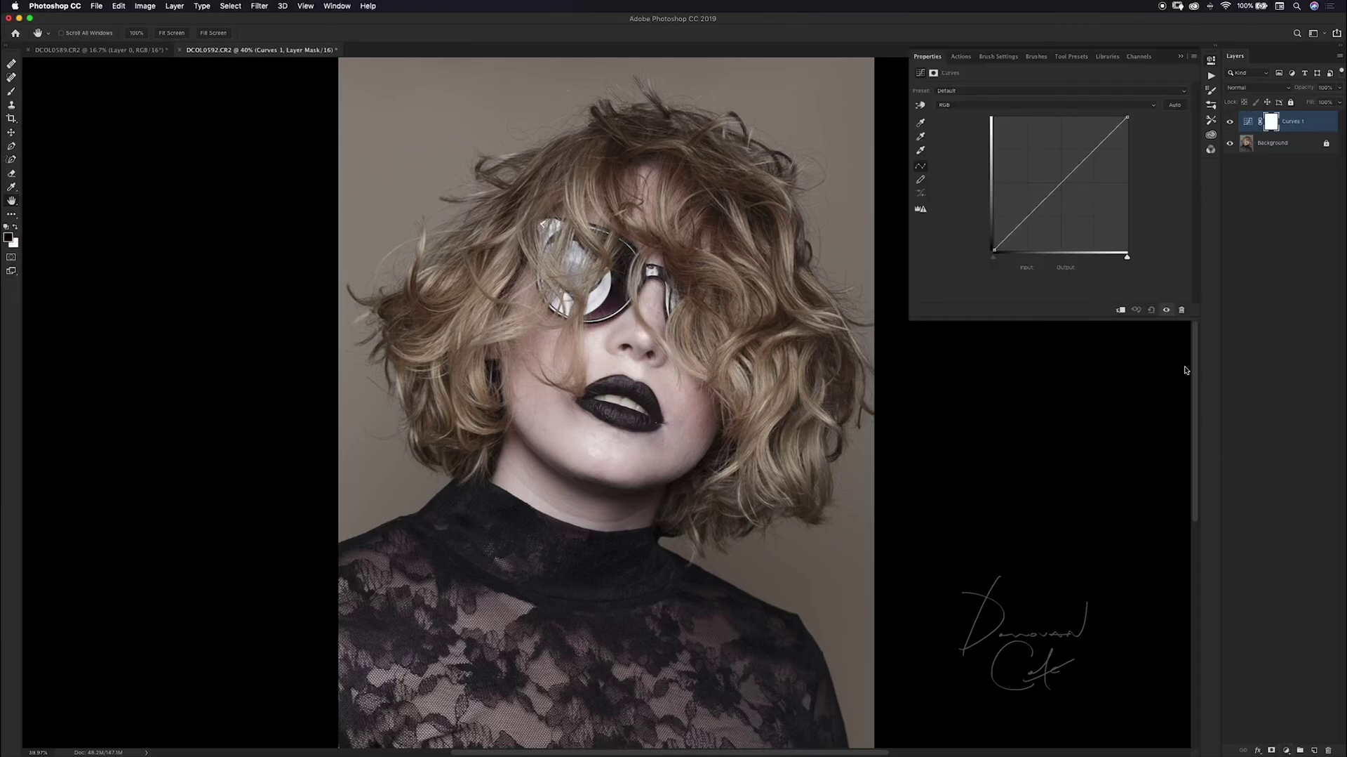
pyautogui.click(1063, 183)
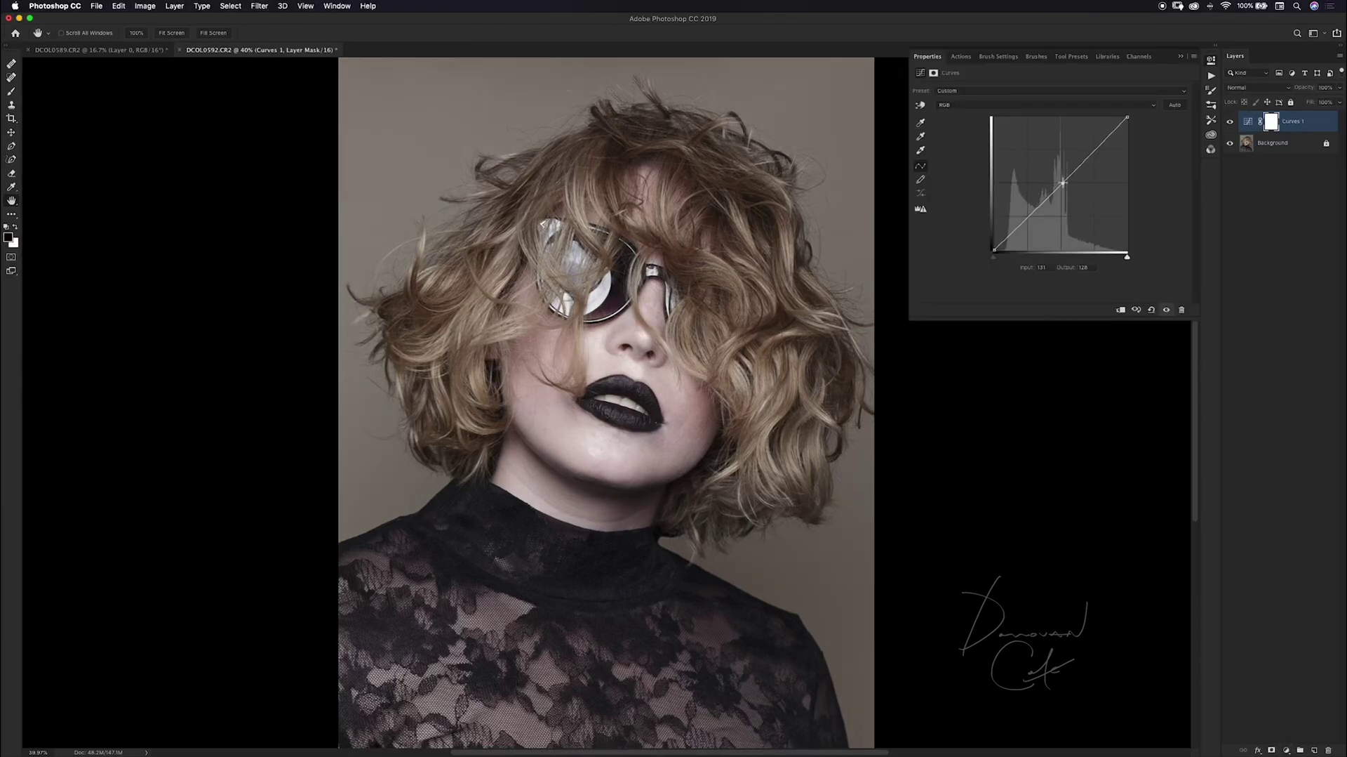
pyautogui.click(1051, 267)
pyautogui.write('110')
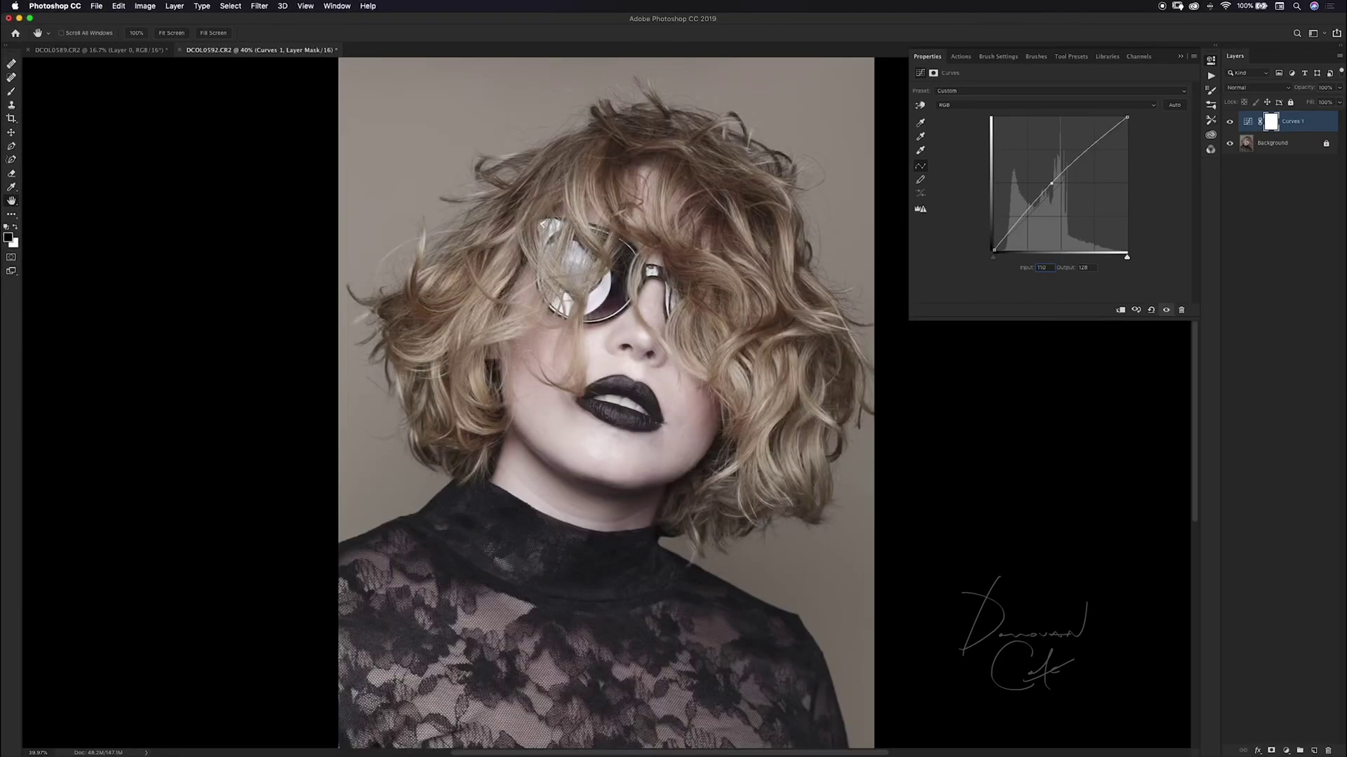
pyautogui.press('Tab')
pyautogui.write('1')
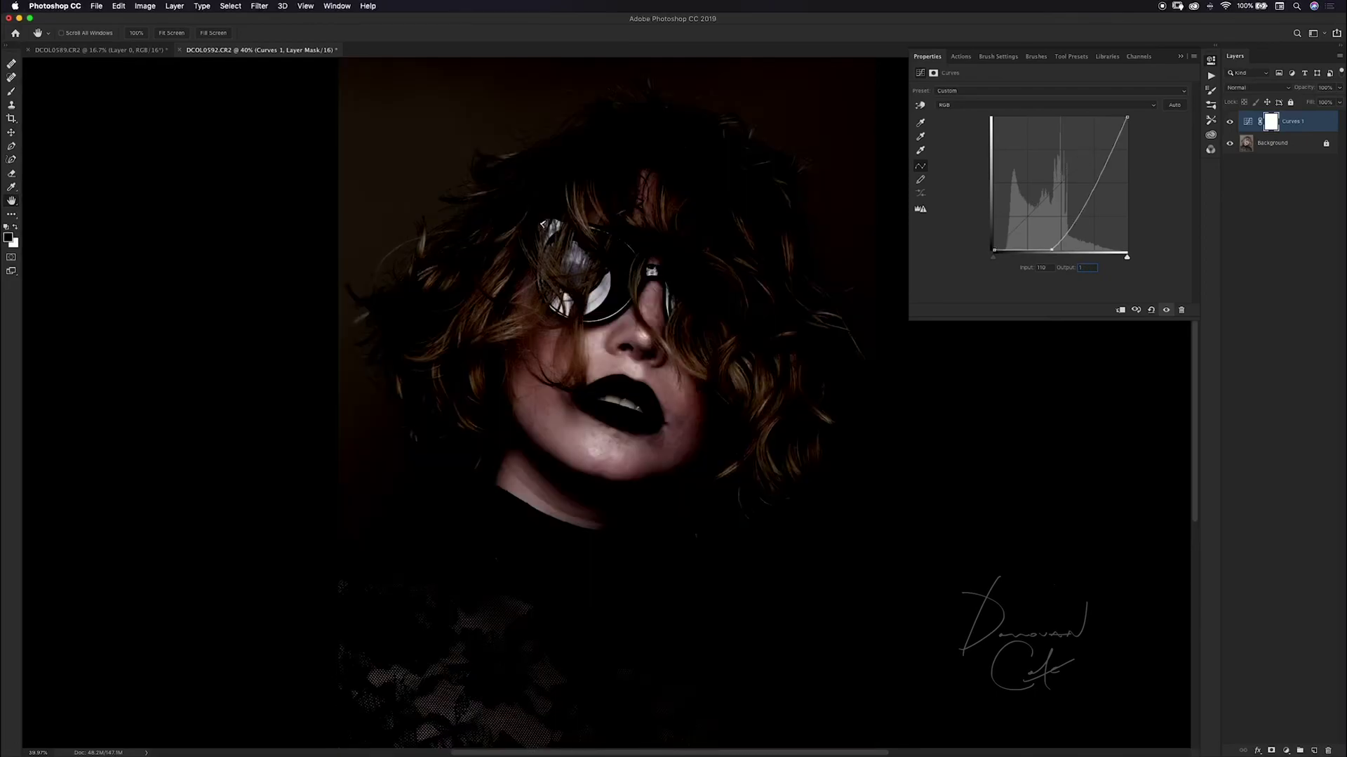
pyautogui.write('4')
pyautogui.write('0')
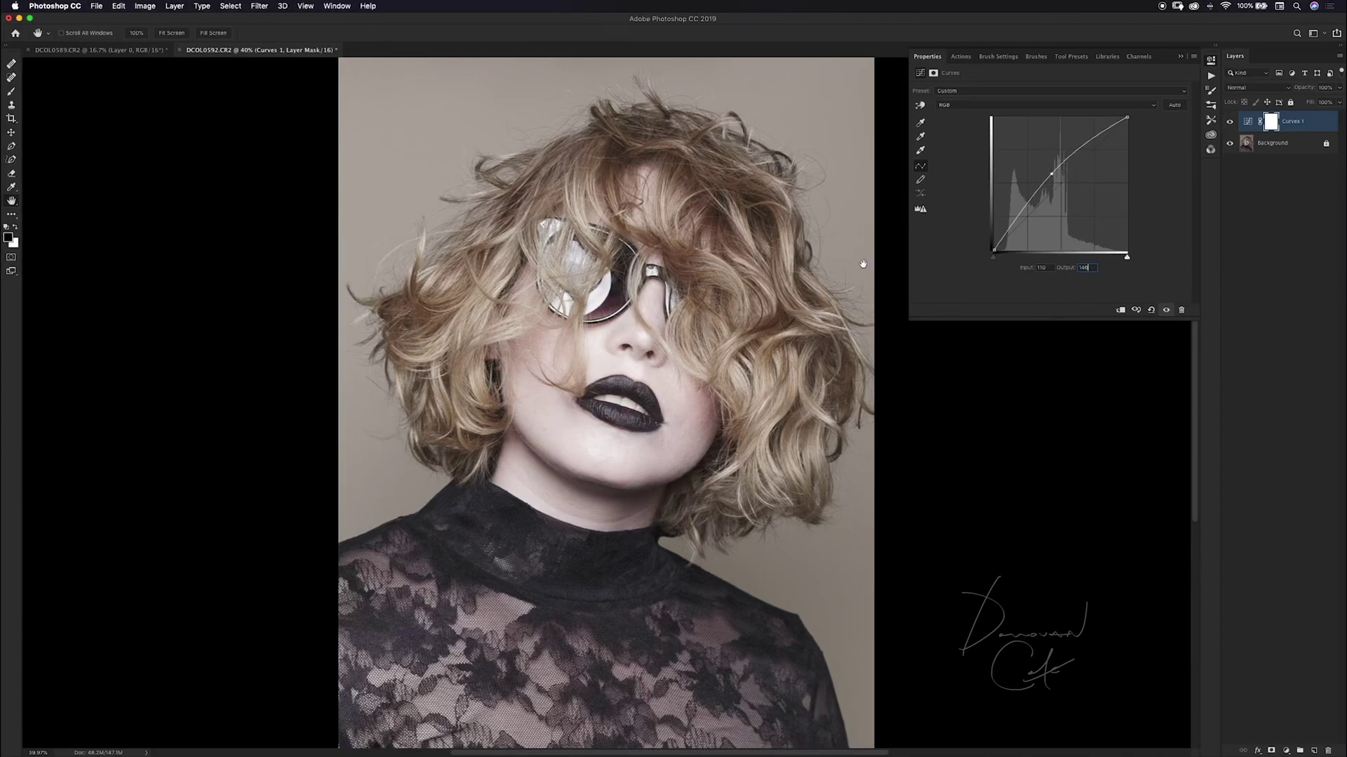
# Invert the Curves mask to black and rename the layer dodge
pyautogui.click(1180, 58)
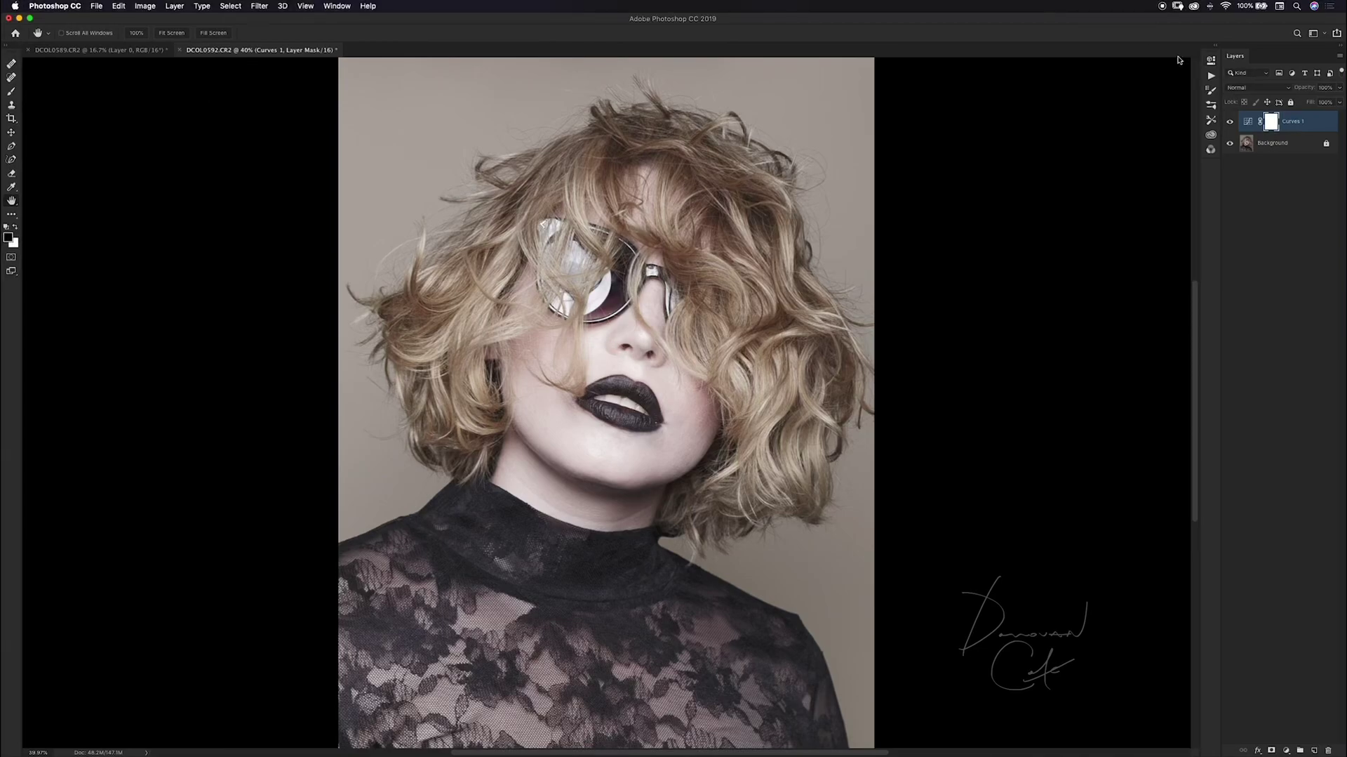
pyautogui.press('super+i')
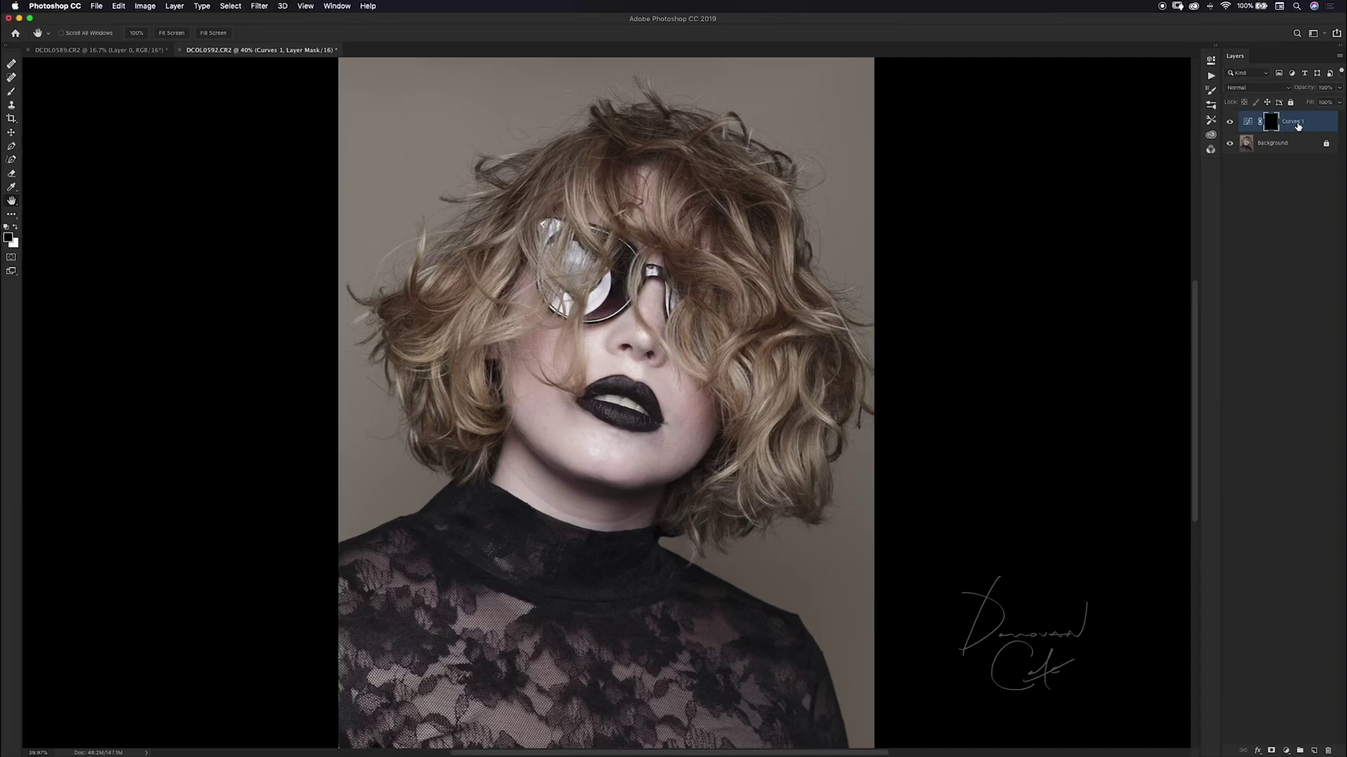
pyautogui.doubleClick(1296, 121)
pyautogui.write('dodge')
pyautogui.press('Return')
pyautogui.click(1287, 748)
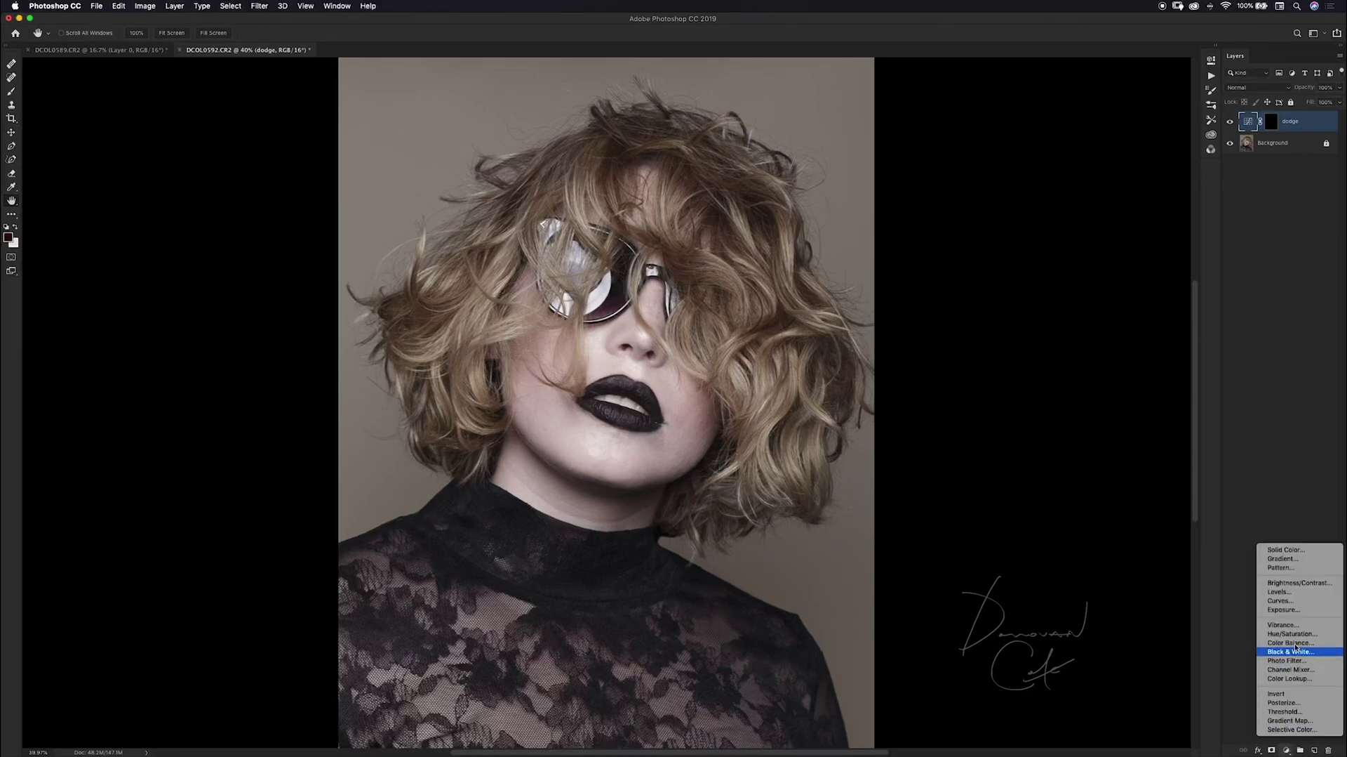
# Add a second Curves layer with a point at input 146, output 110
pyautogui.click(1280, 601)
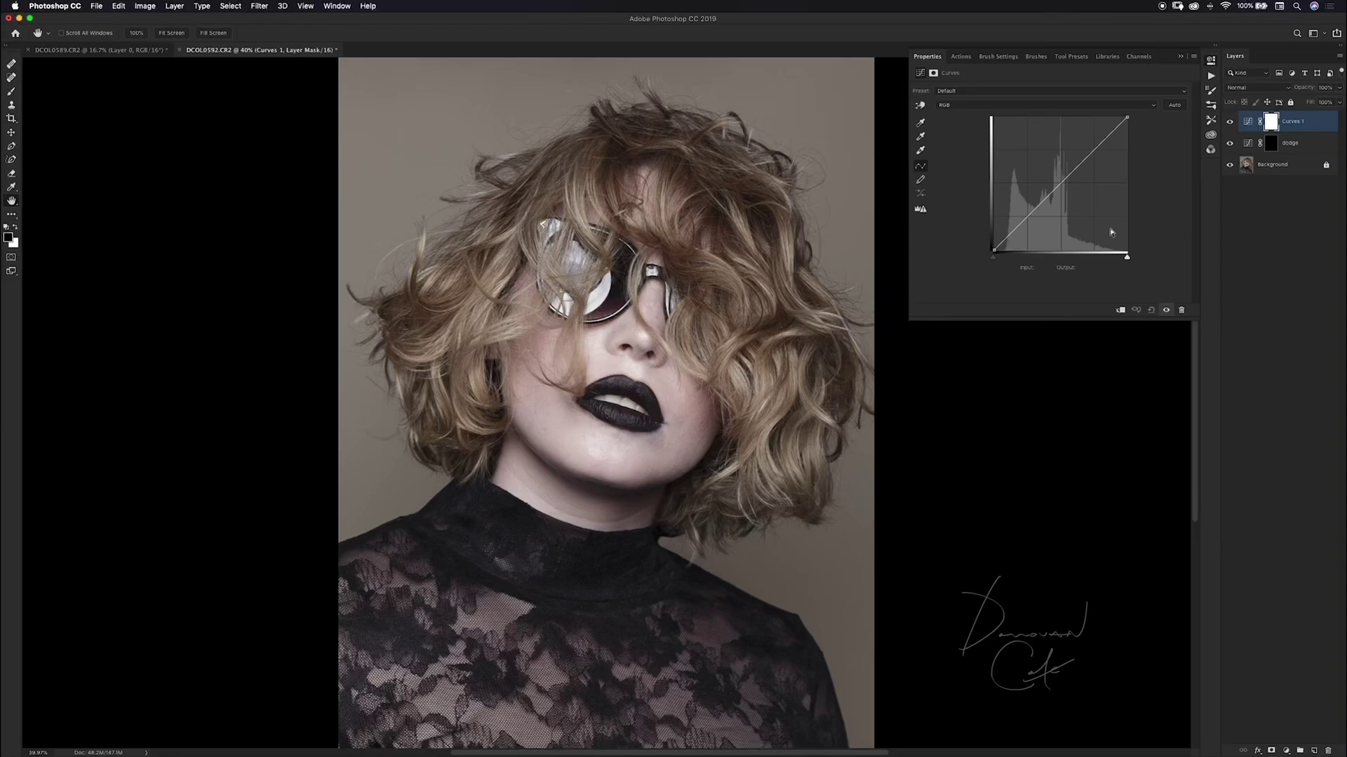
pyautogui.click(1061, 183)
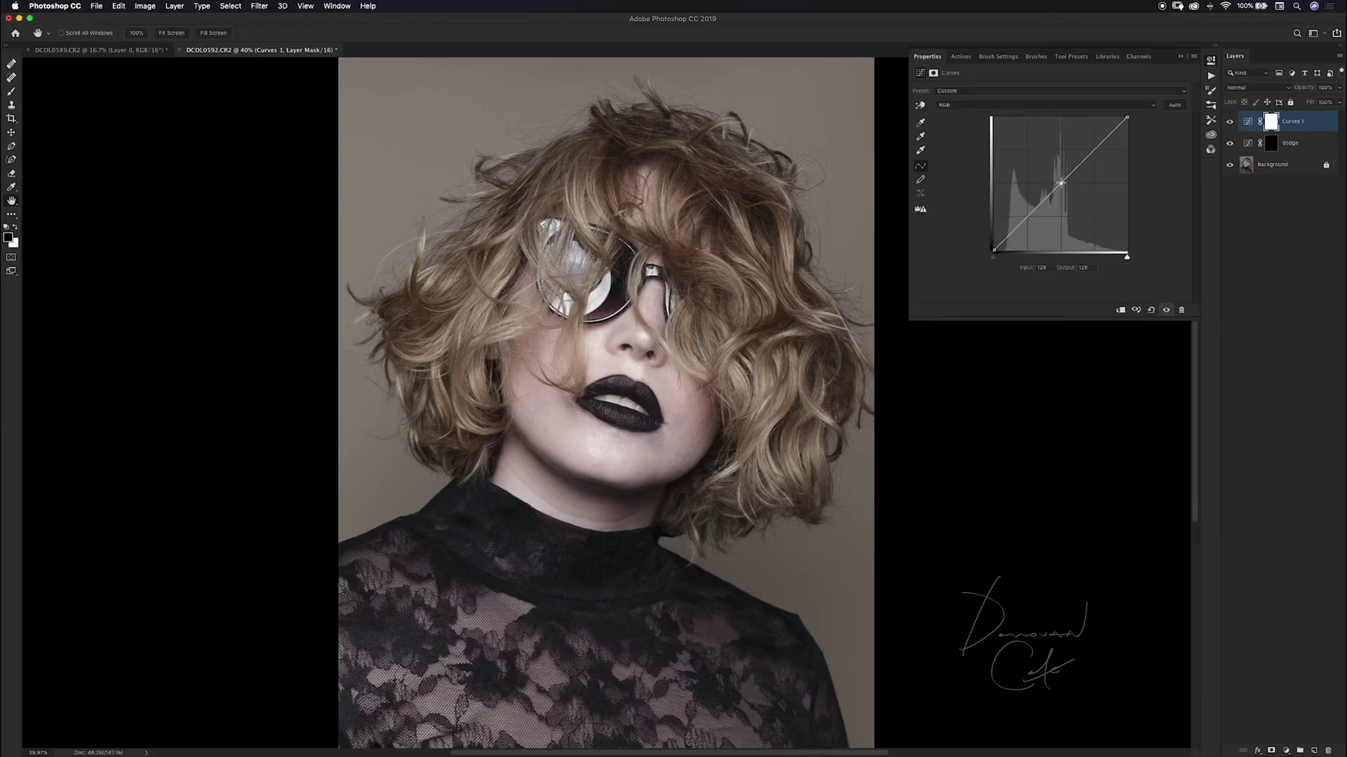
pyautogui.click(1050, 268)
pyautogui.write('146')
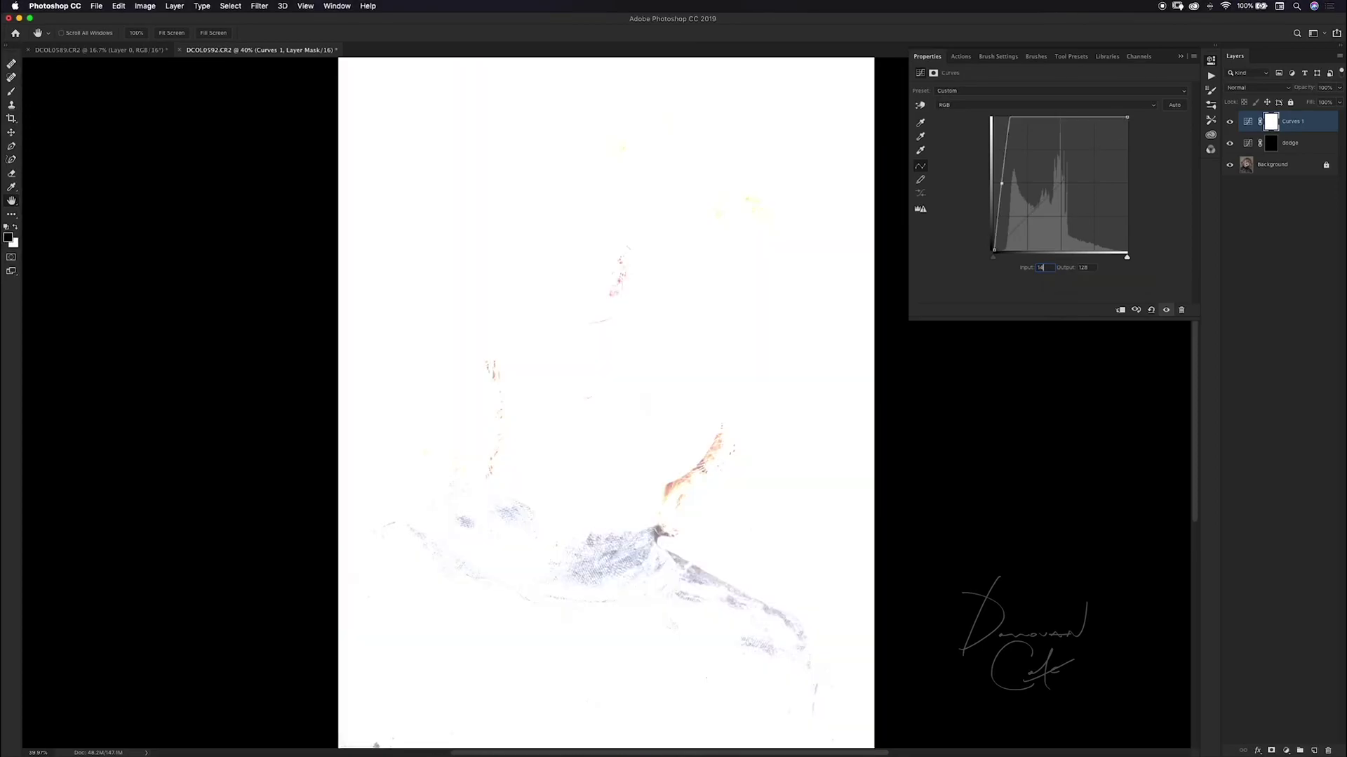
pyautogui.press('Tab')
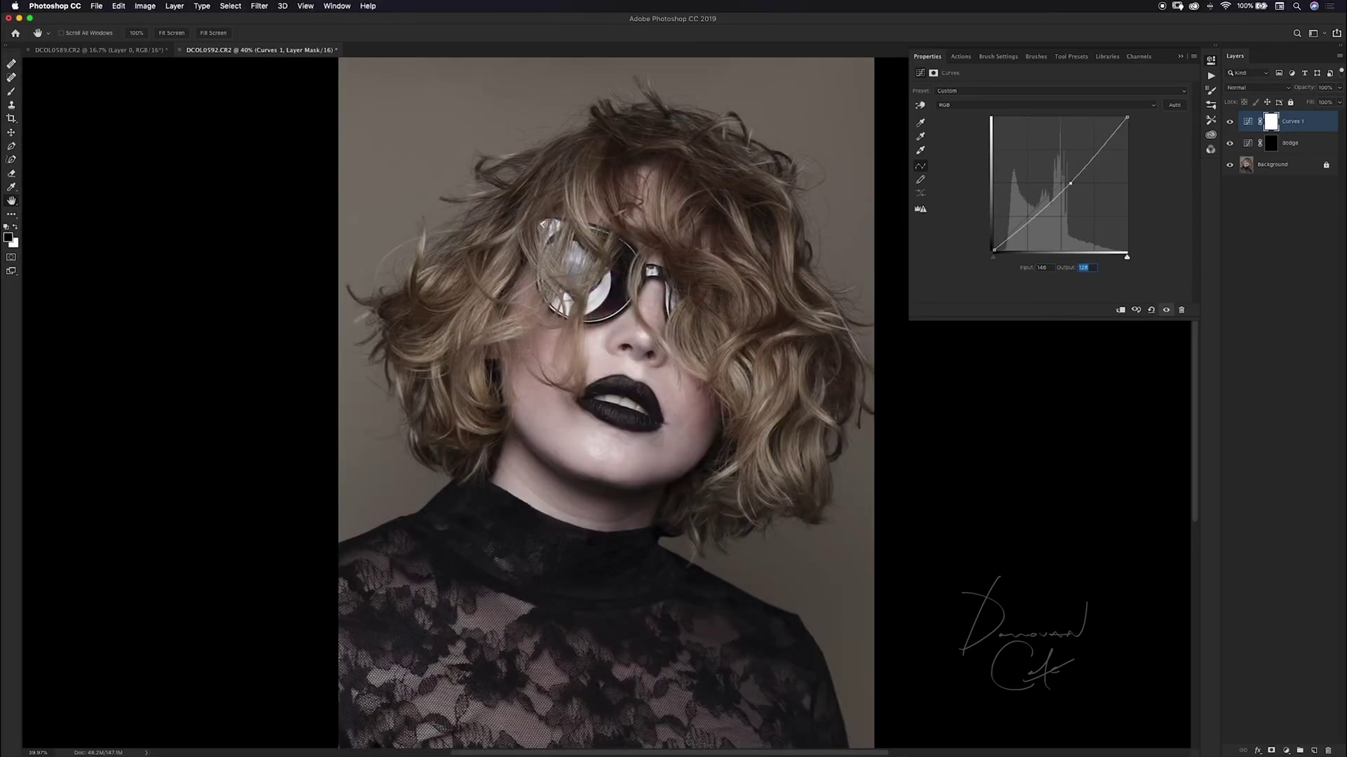
pyautogui.write('110')
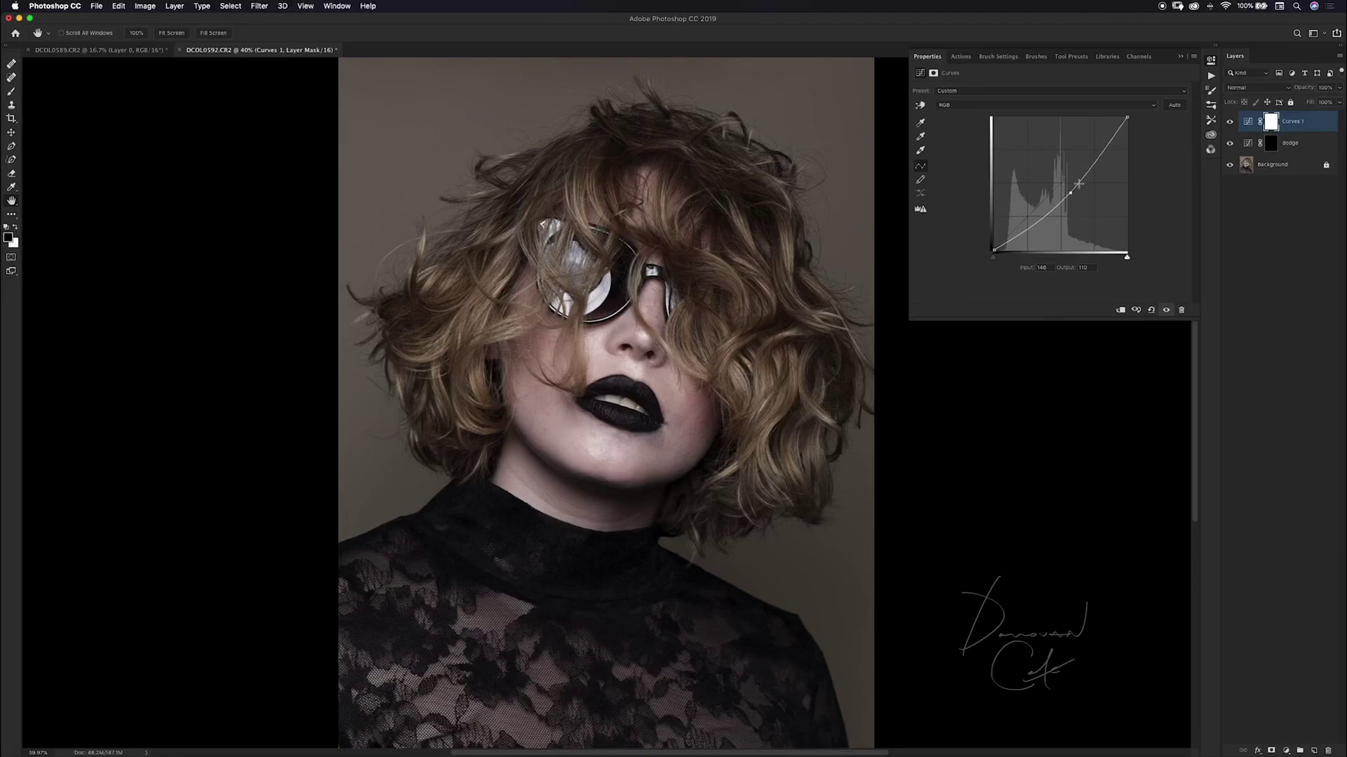
# Invert the new layer's mask to black and rename it burn
pyautogui.click(1182, 57)
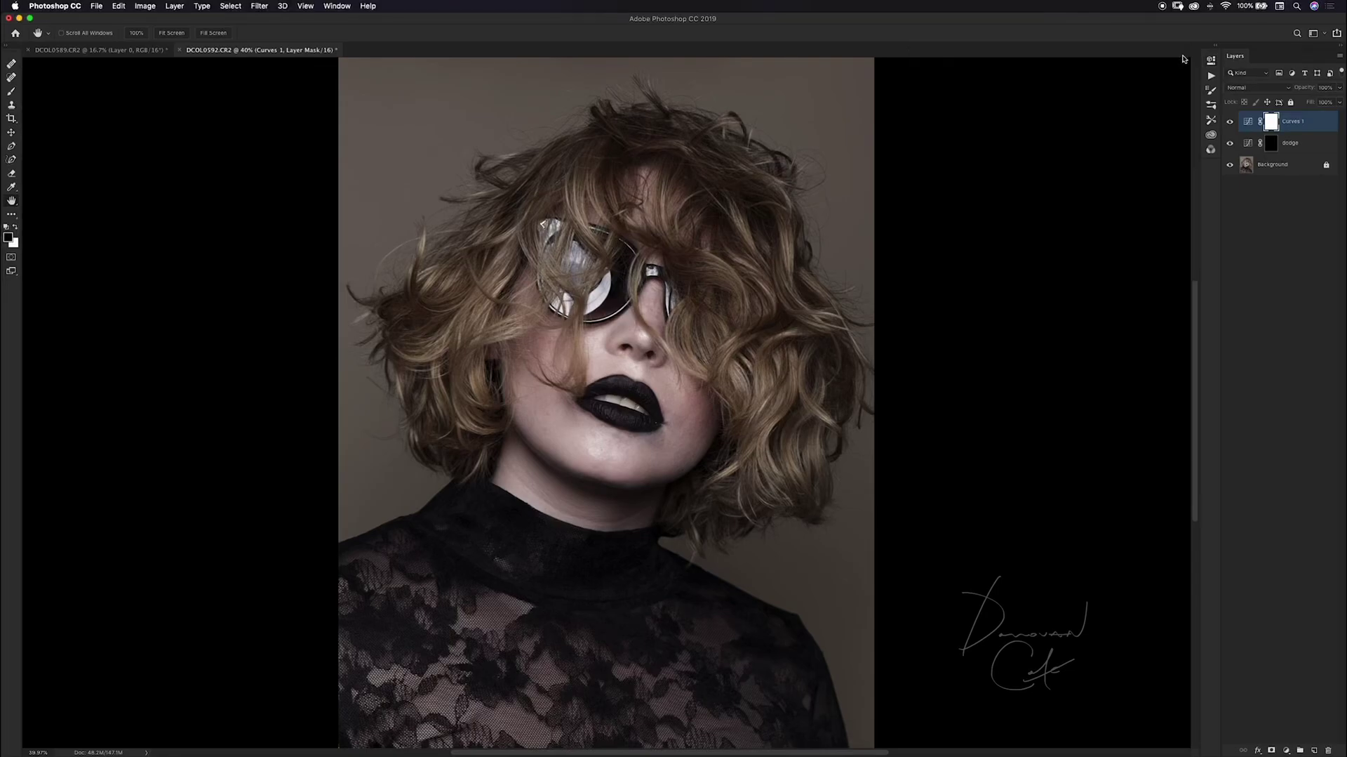
pyautogui.press('super+i')
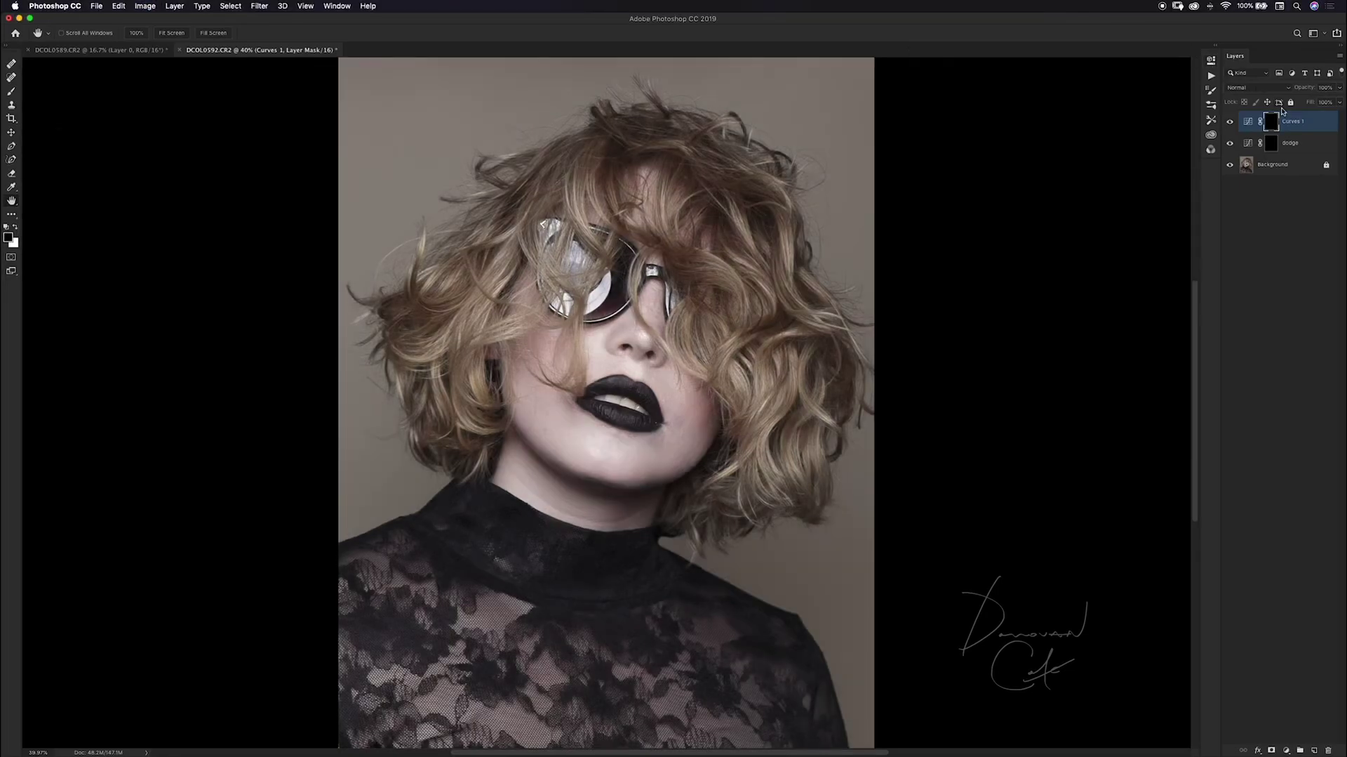
pyautogui.doubleClick(1297, 123)
pyautogui.write('burn')
pyautogui.press('Return')
# Group the dodge and burn layers into a group named dodge&burn hair
pyautogui.keyDown('shift'); pyautogui.click(1305, 145); pyautogui.keyUp('shift')
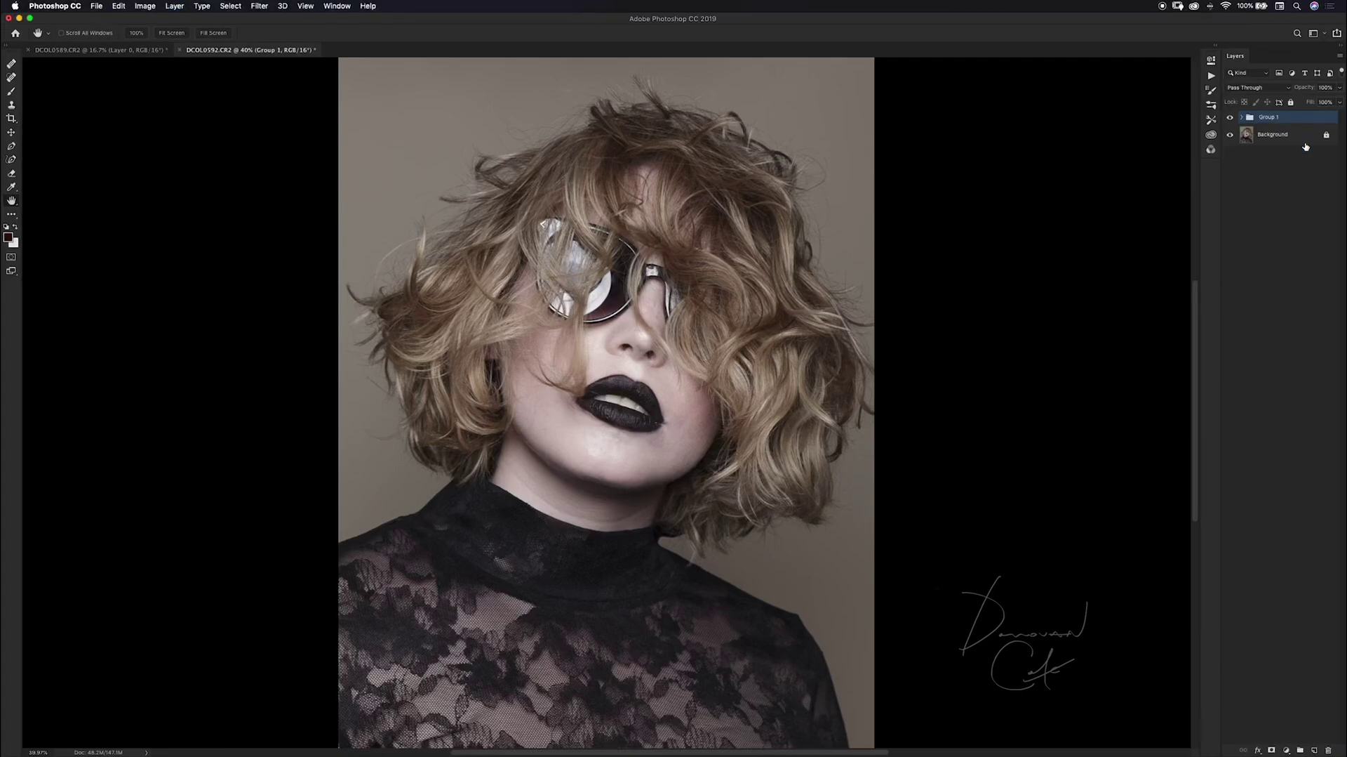
pyautogui.press('super+g')
pyautogui.doubleClick(1273, 117)
pyautogui.write('D')
pyautogui.write('odge&b')
pyautogui.write('urn n')
pyautogui.press('Return')
pyautogui.click(1242, 117)
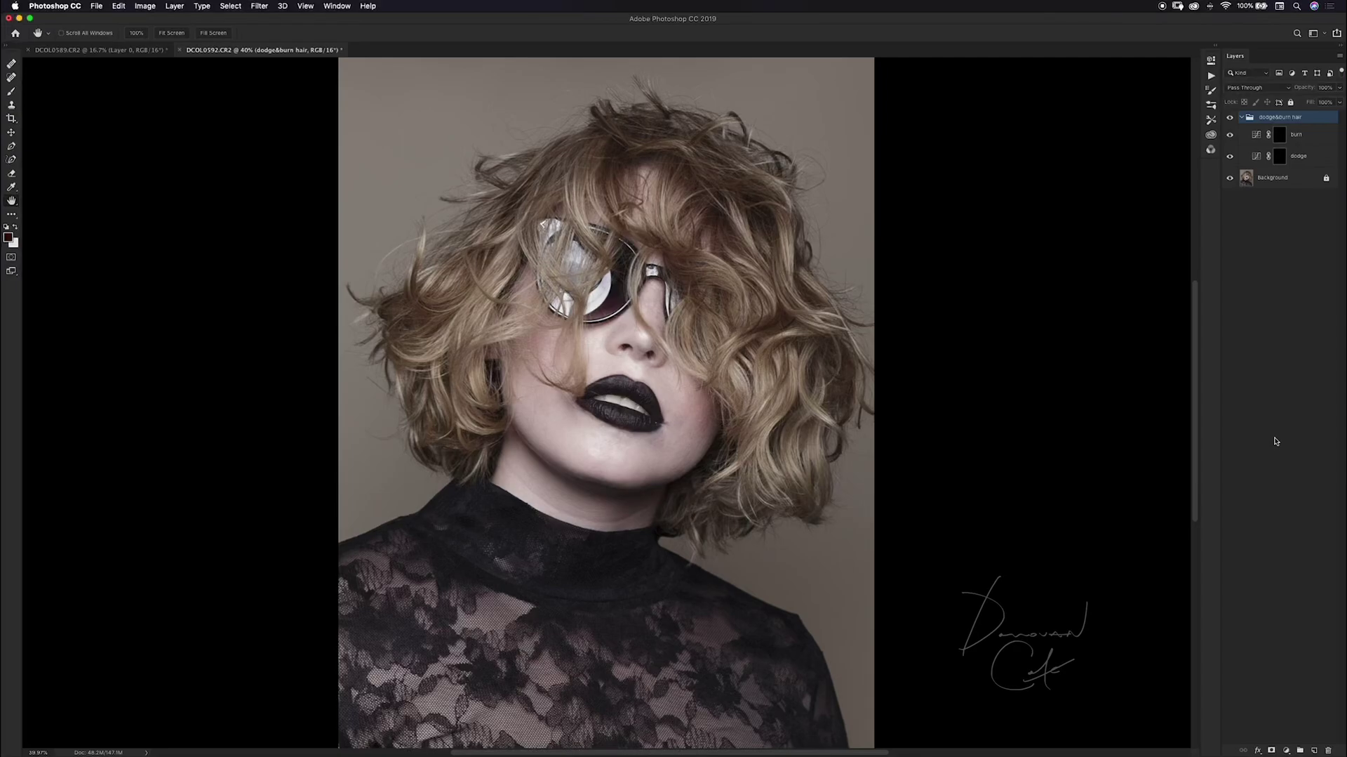
# Add a black Solid Color fill layer in Color blend mode at the top of the stack
pyautogui.click(1287, 749)
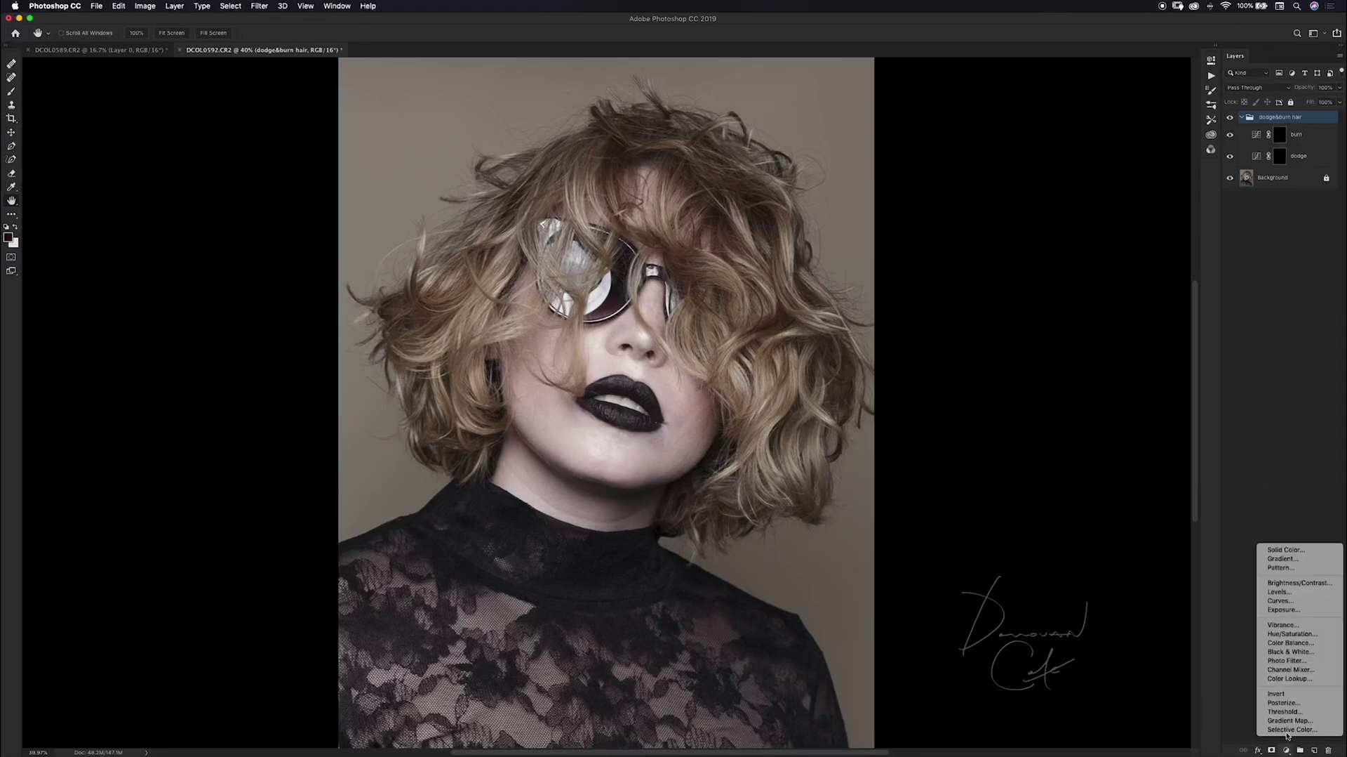
pyautogui.click(1300, 549)
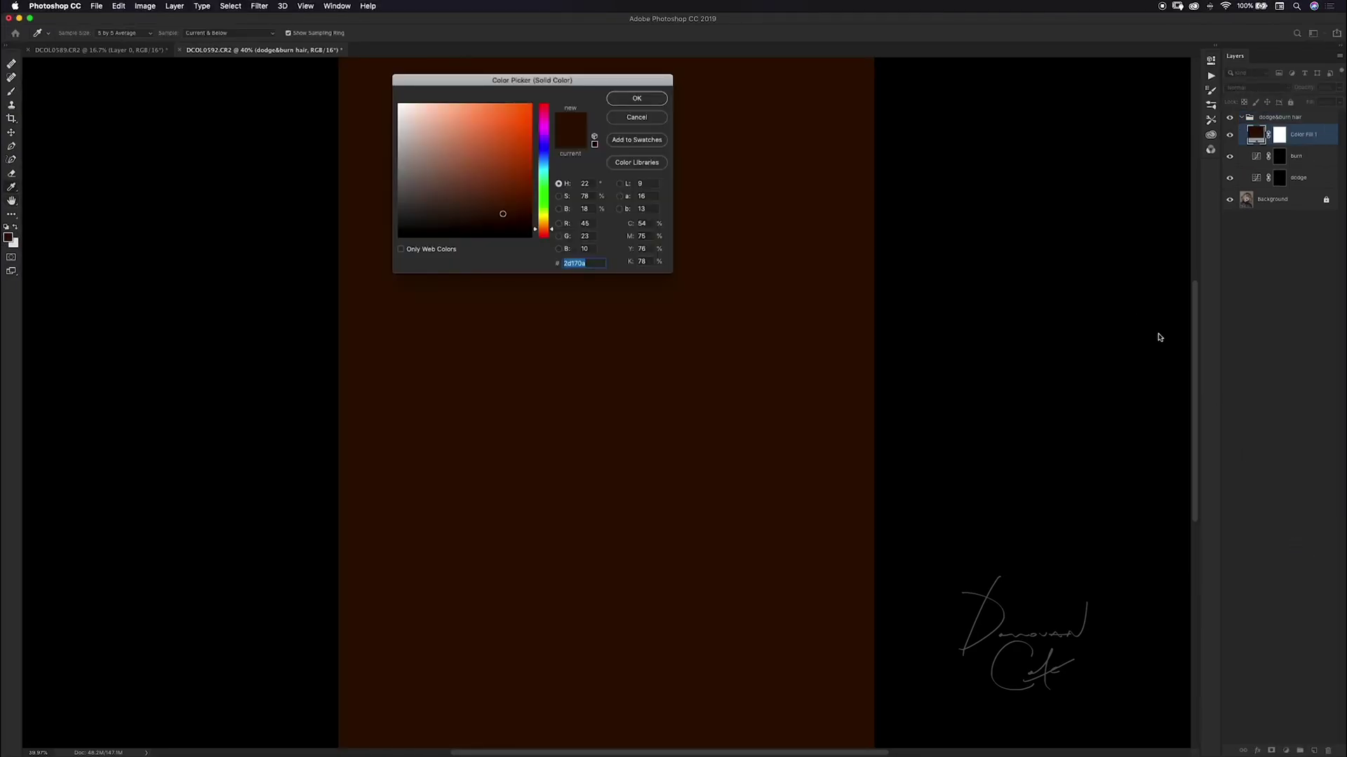
pyautogui.moveTo(489, 226)
pyautogui.mouseDown()
pyautogui.moveTo(436, 223)
pyautogui.moveTo(373, 247)
pyautogui.mouseUp()
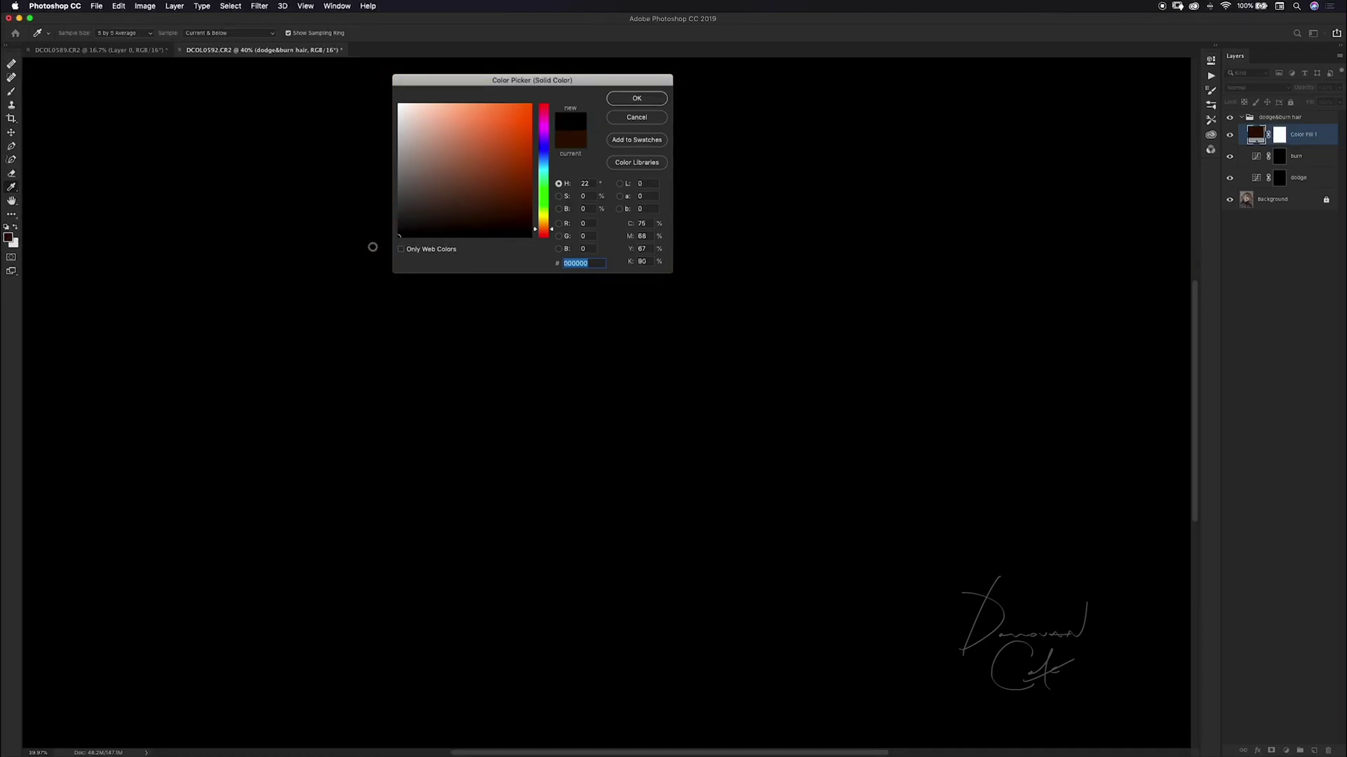
pyautogui.click(631, 98)
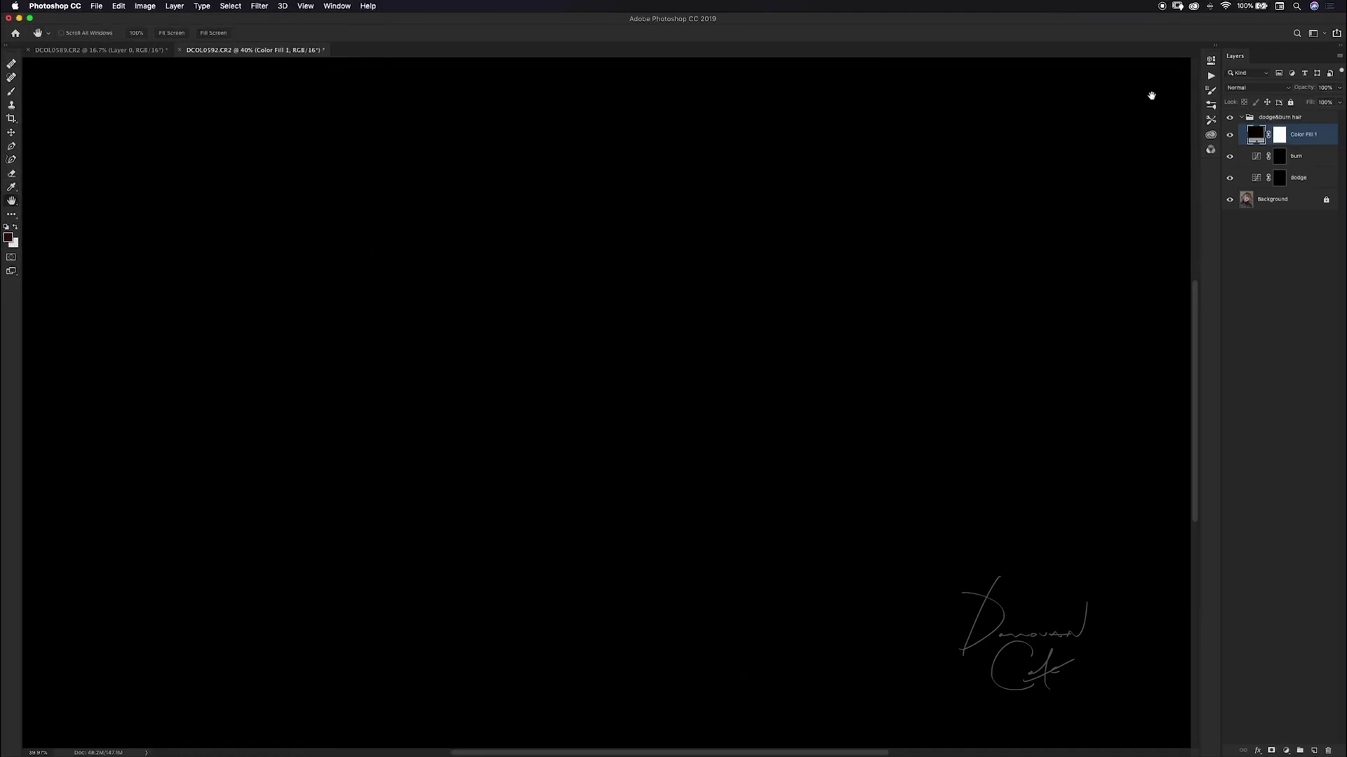
pyautogui.click(1259, 87)
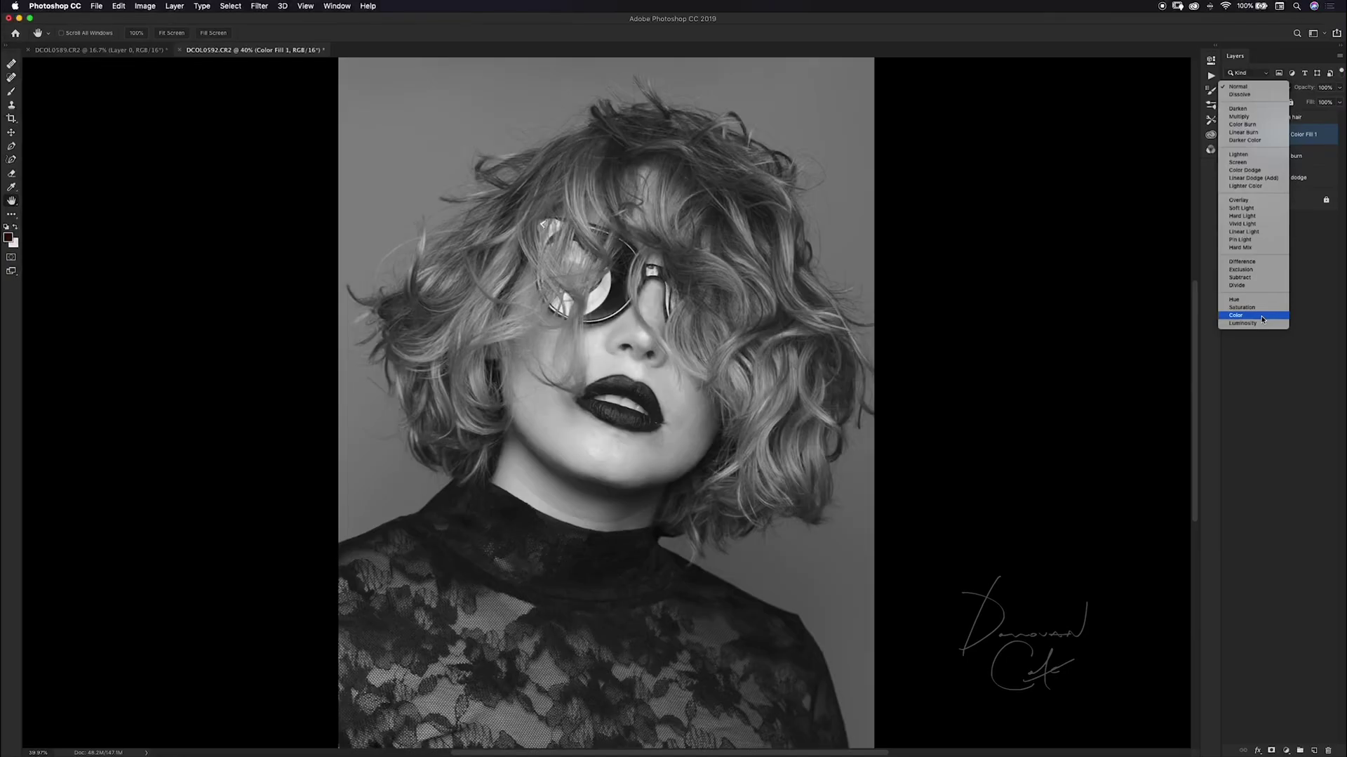
pyautogui.click(1242, 314)
pyautogui.moveTo(1326, 134); pyautogui.dragTo(1325, 116)
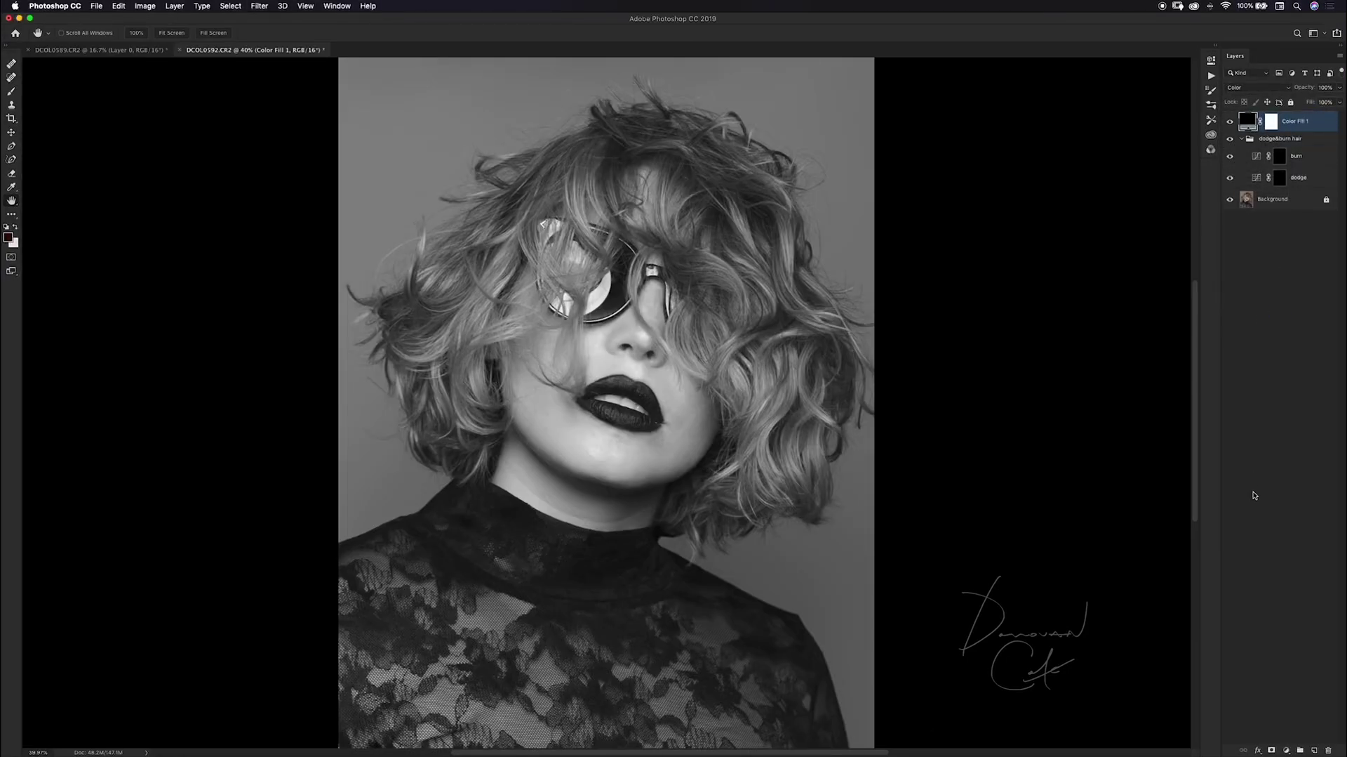
# Add a Curves layer and group it with the black fill into a group named Help
pyautogui.click(1285, 750)
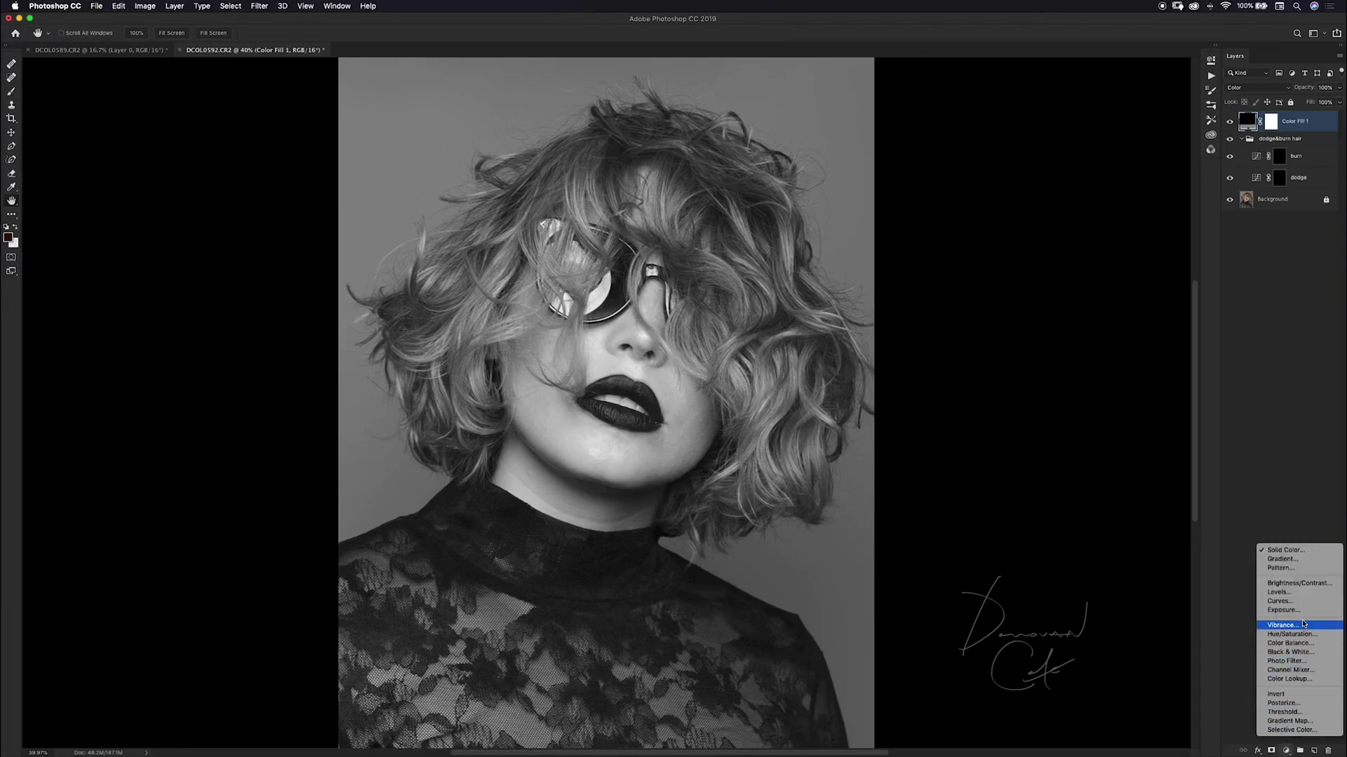
pyautogui.click(1281, 601)
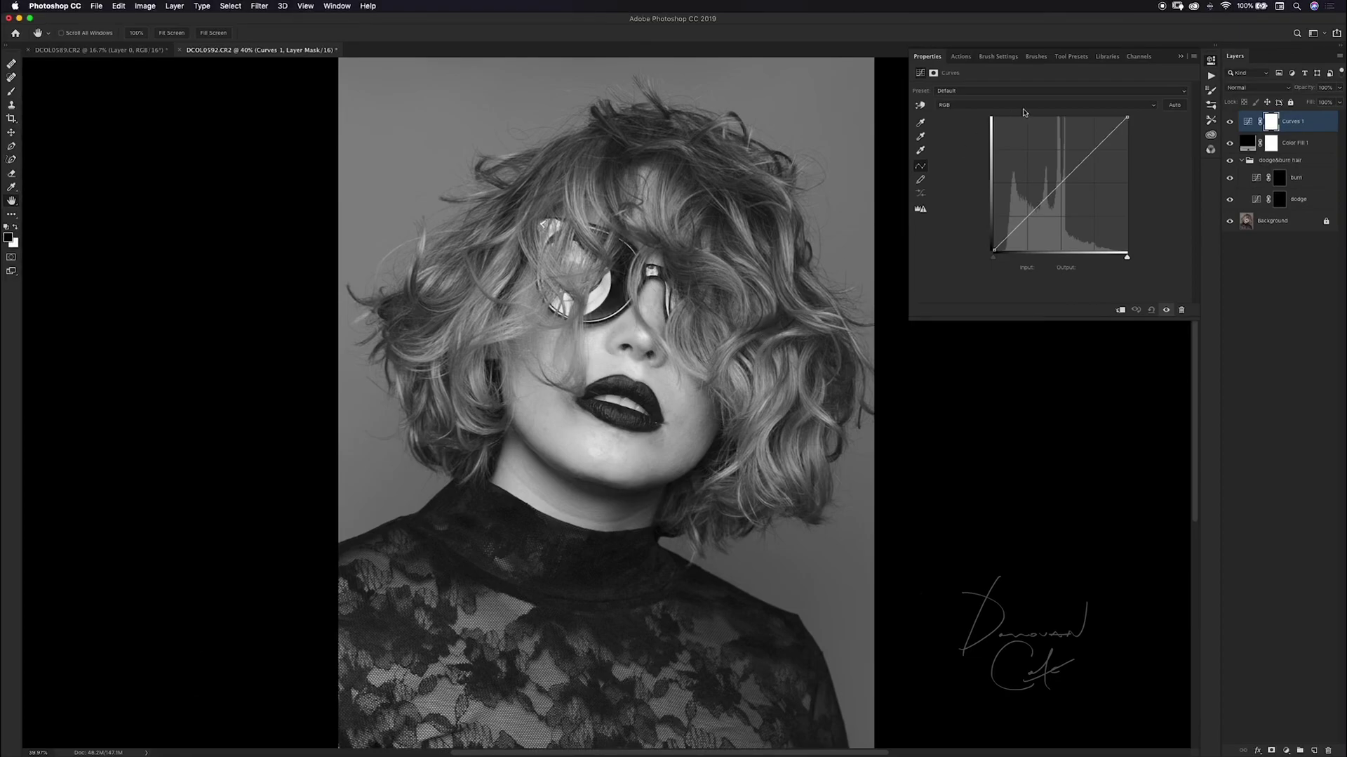
pyautogui.click(1182, 59)
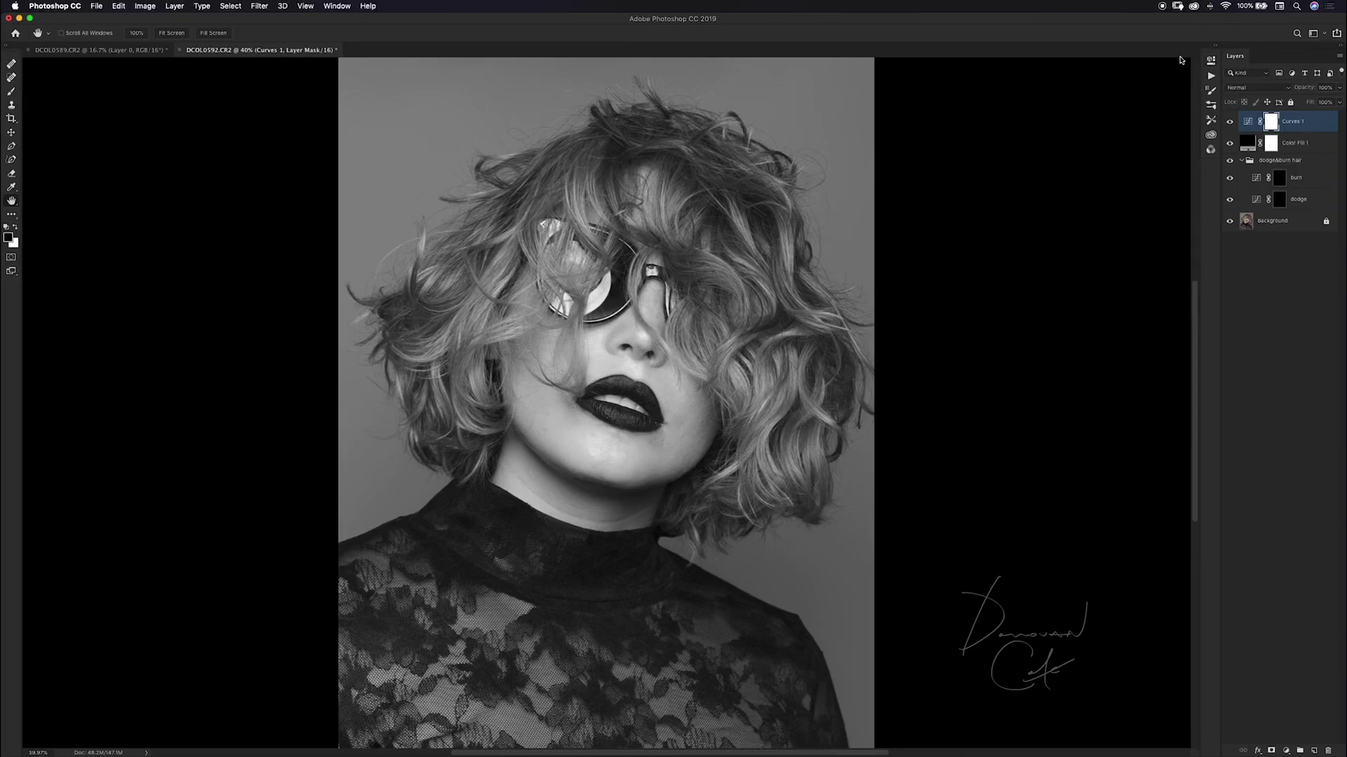
pyautogui.keyDown('shift'); pyautogui.click(1322, 146); pyautogui.keyUp('shift')
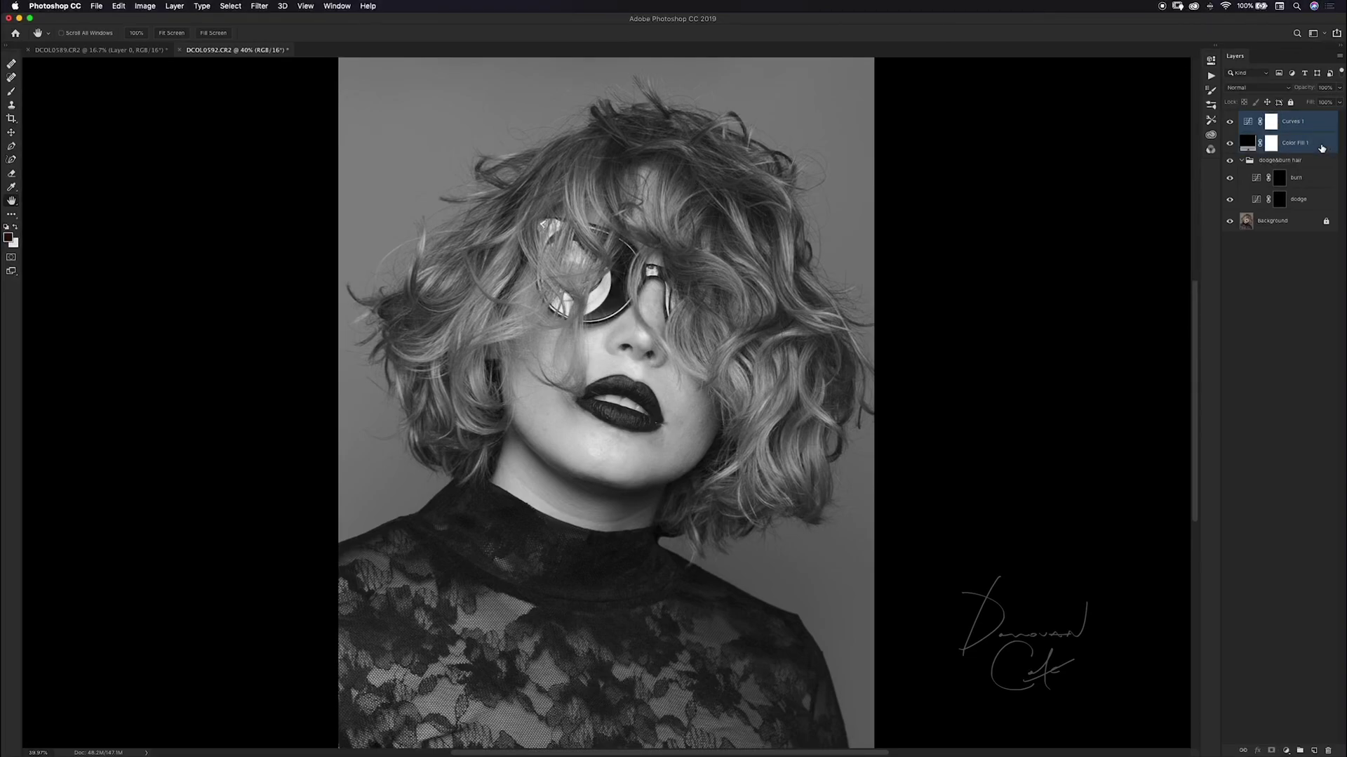
pyautogui.press('super+g')
pyautogui.doubleClick(1271, 117)
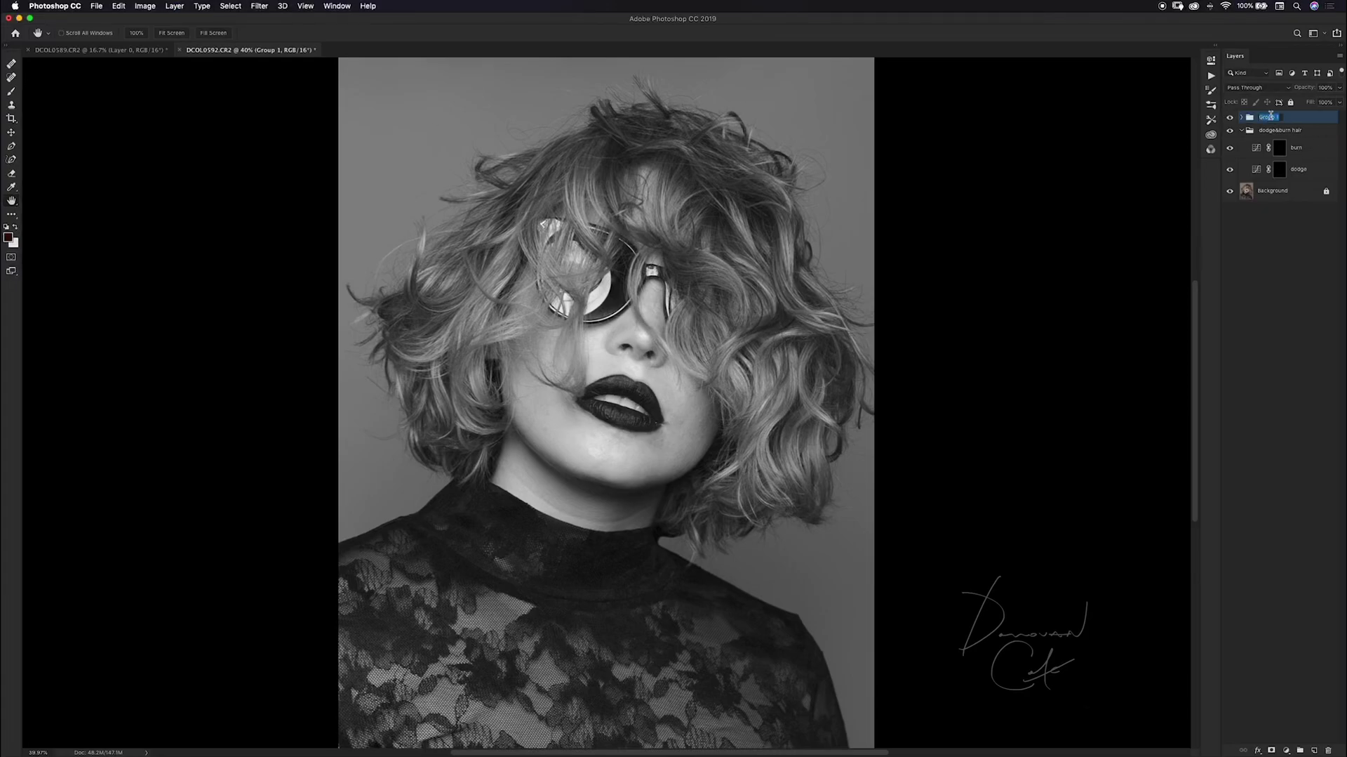
pyautogui.write('Ha')
pyautogui.write('lp')
pyautogui.press('Return')
pyautogui.click(1280, 173)
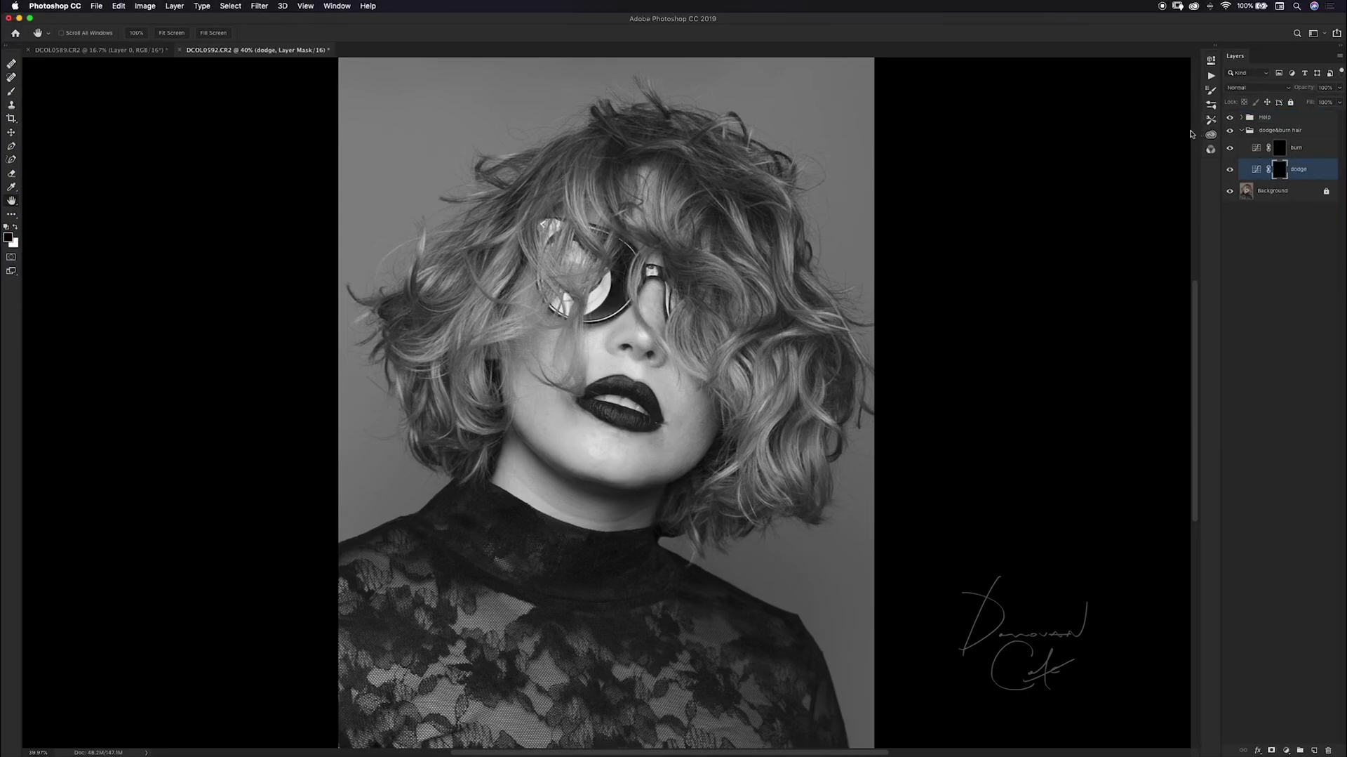
# Load the Dodge&Burn 2% Flow brush preset and open the Help group's Curves 1 settings
pyautogui.click(1212, 120)
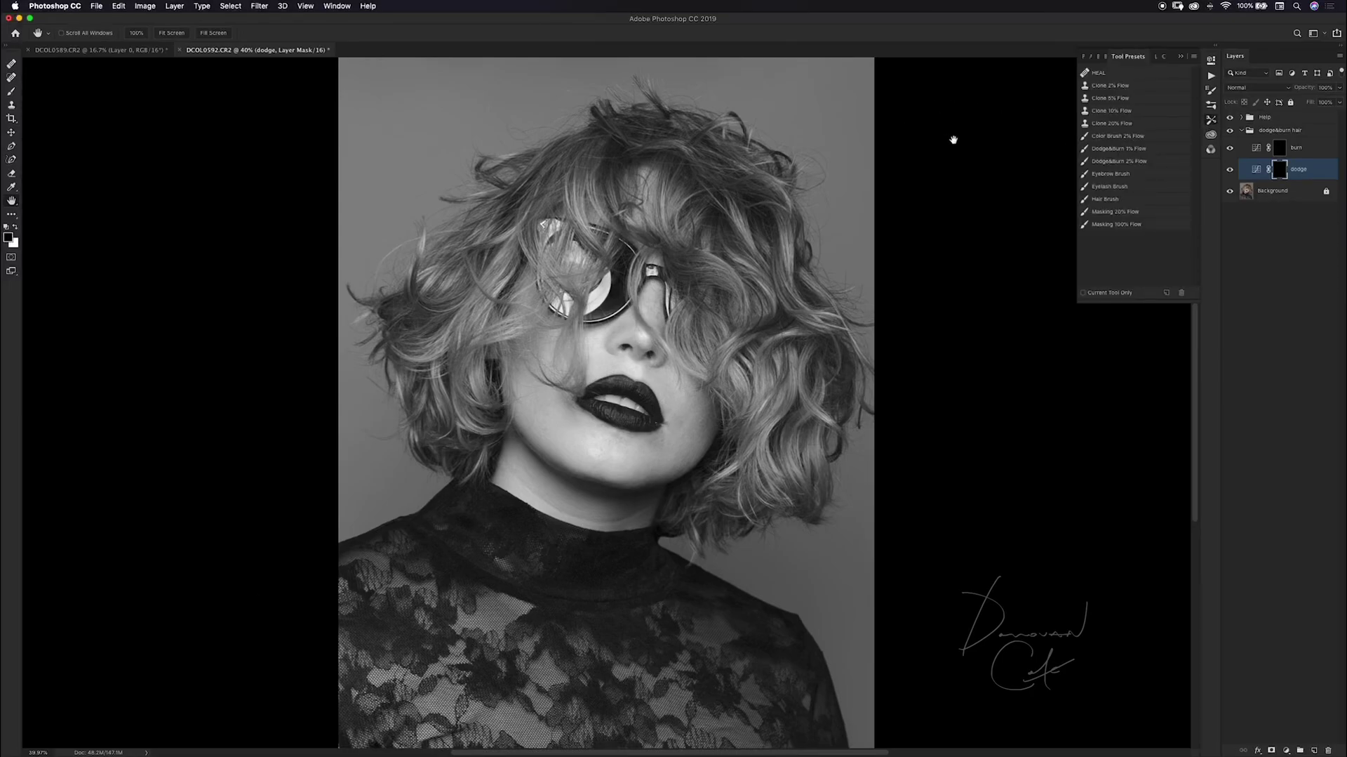
pyautogui.click(337, 6)
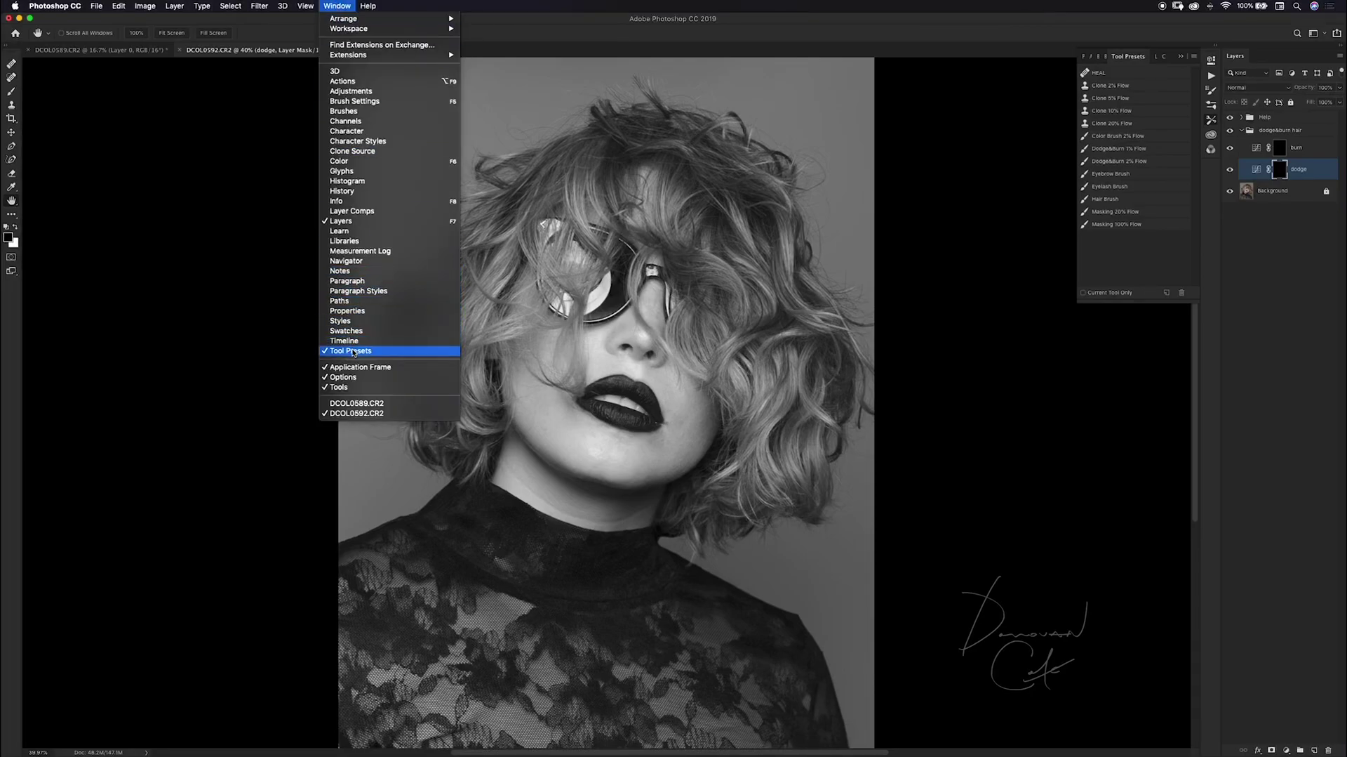
pyautogui.click(990, 224)
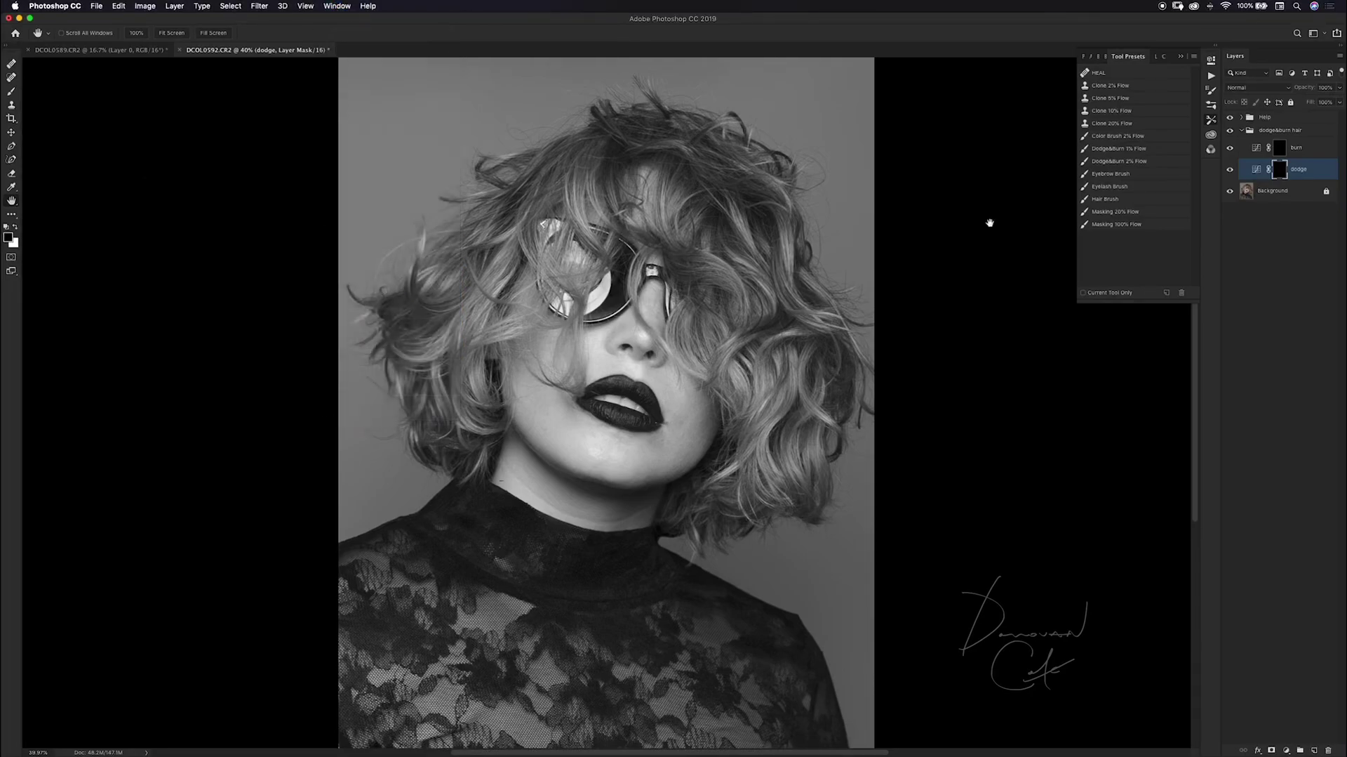
pyautogui.click(1146, 161)
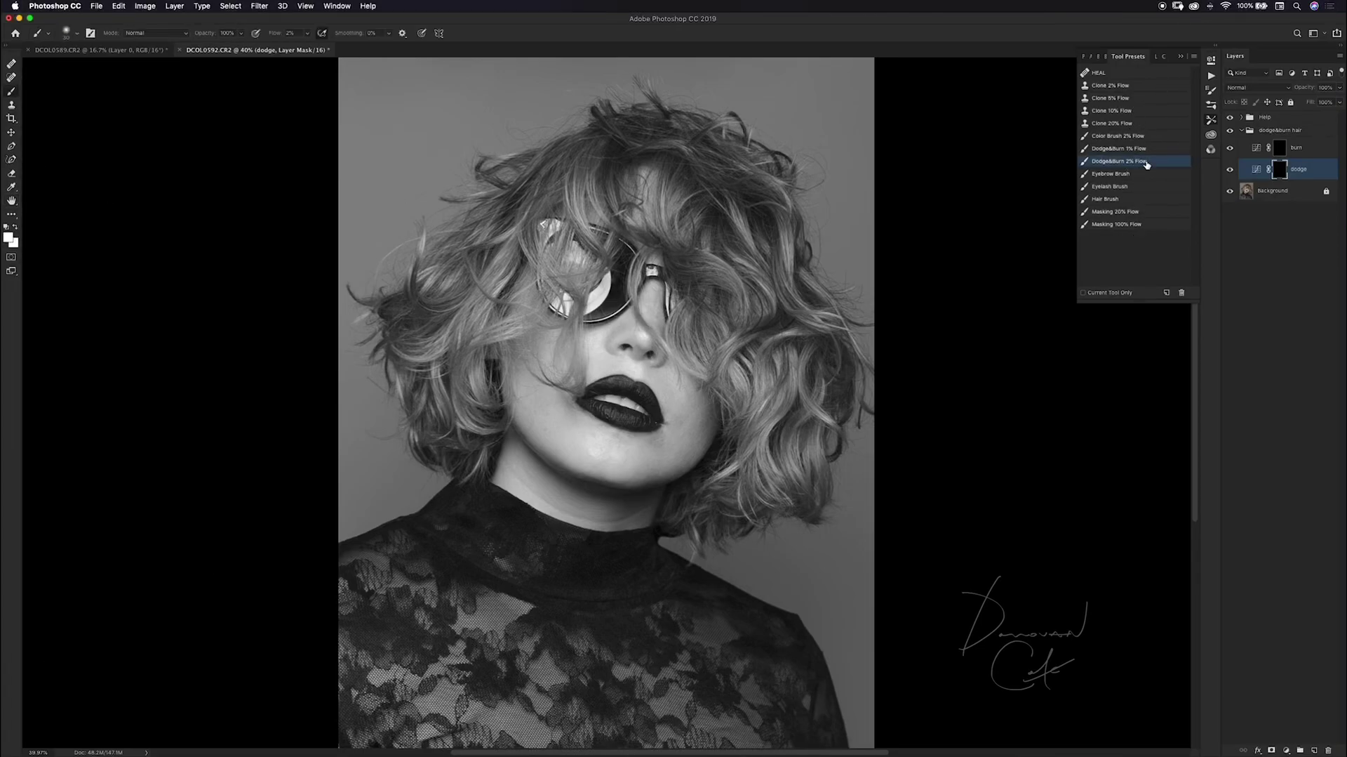
pyautogui.click(1181, 58)
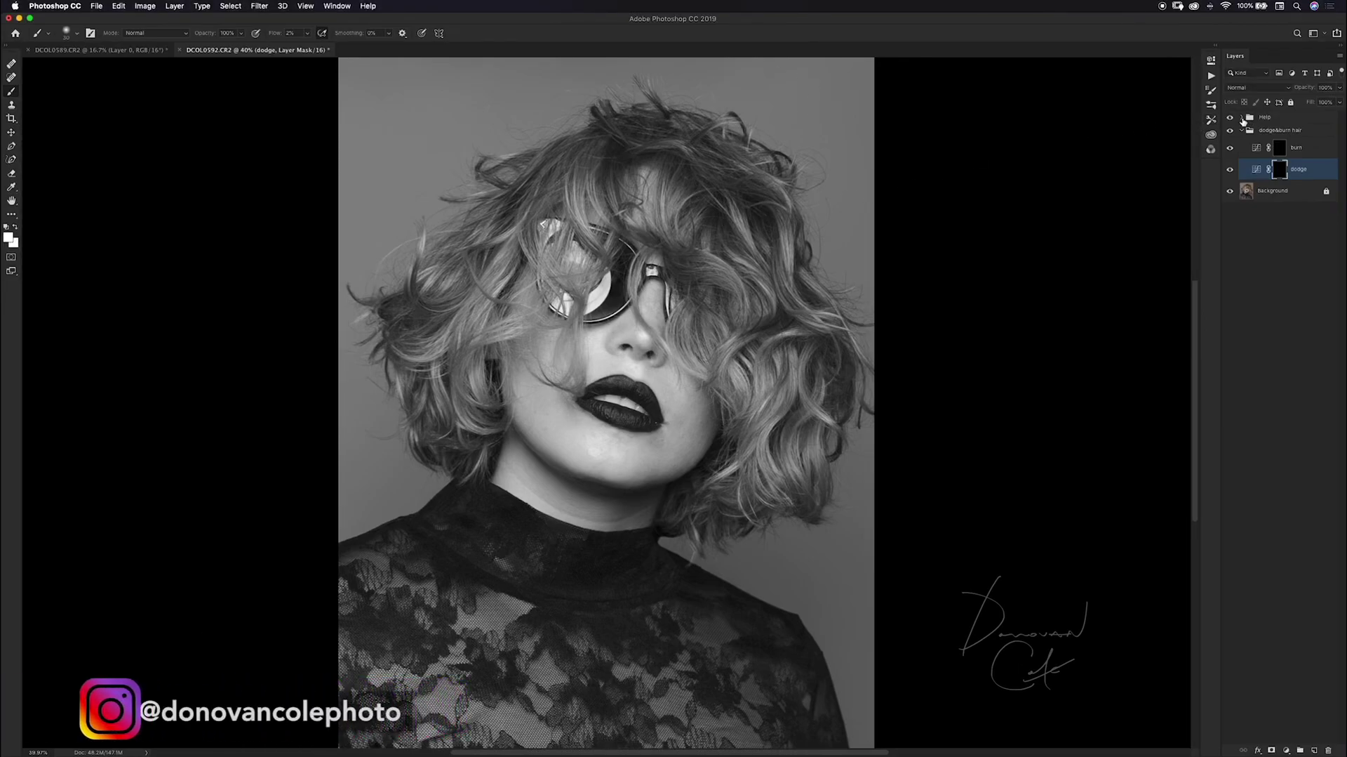
pyautogui.click(1242, 117)
pyautogui.doubleClick(1256, 140)
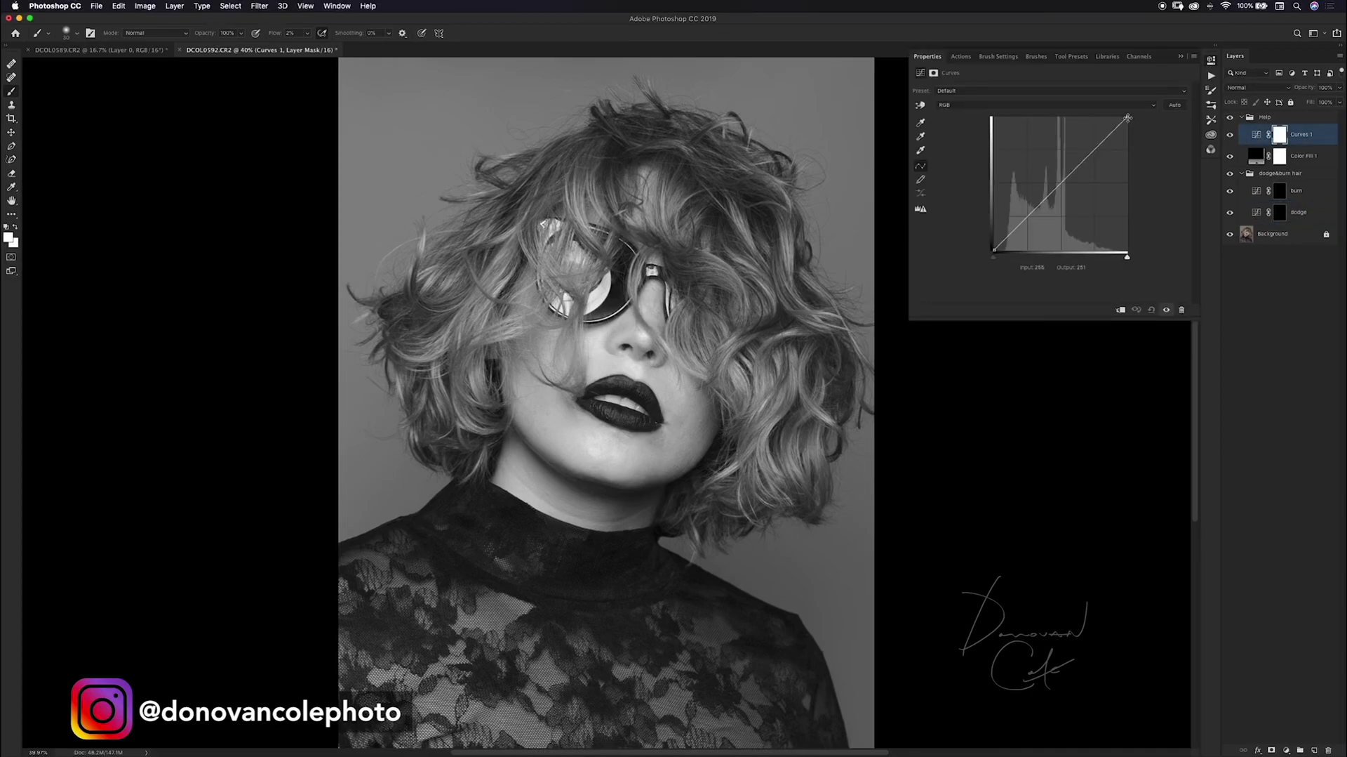
# Move the Curves 1 white point to input 212 and add a midpoint near 177/181
pyautogui.moveTo(1127, 117); pyautogui.dragTo(1105, 114)
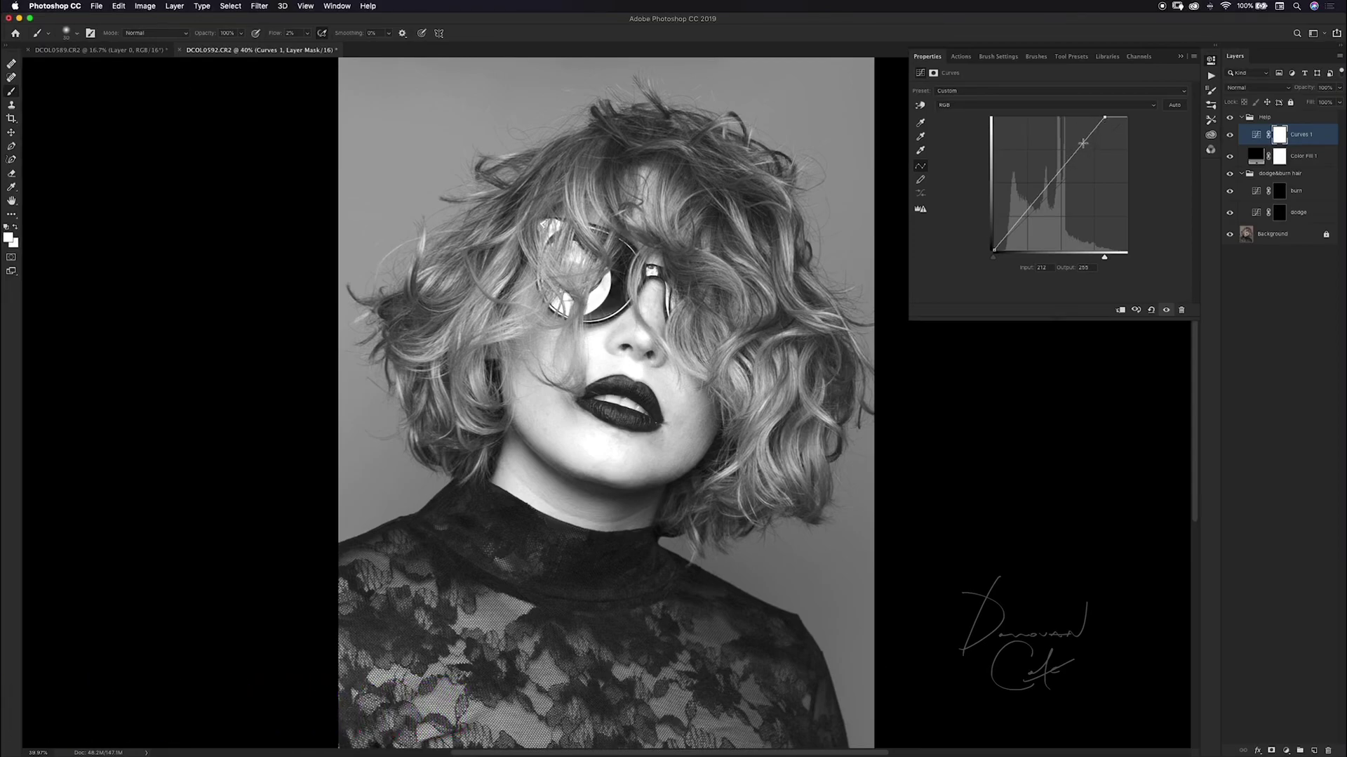
pyautogui.moveTo(1088, 136); pyautogui.dragTo(1088, 156)
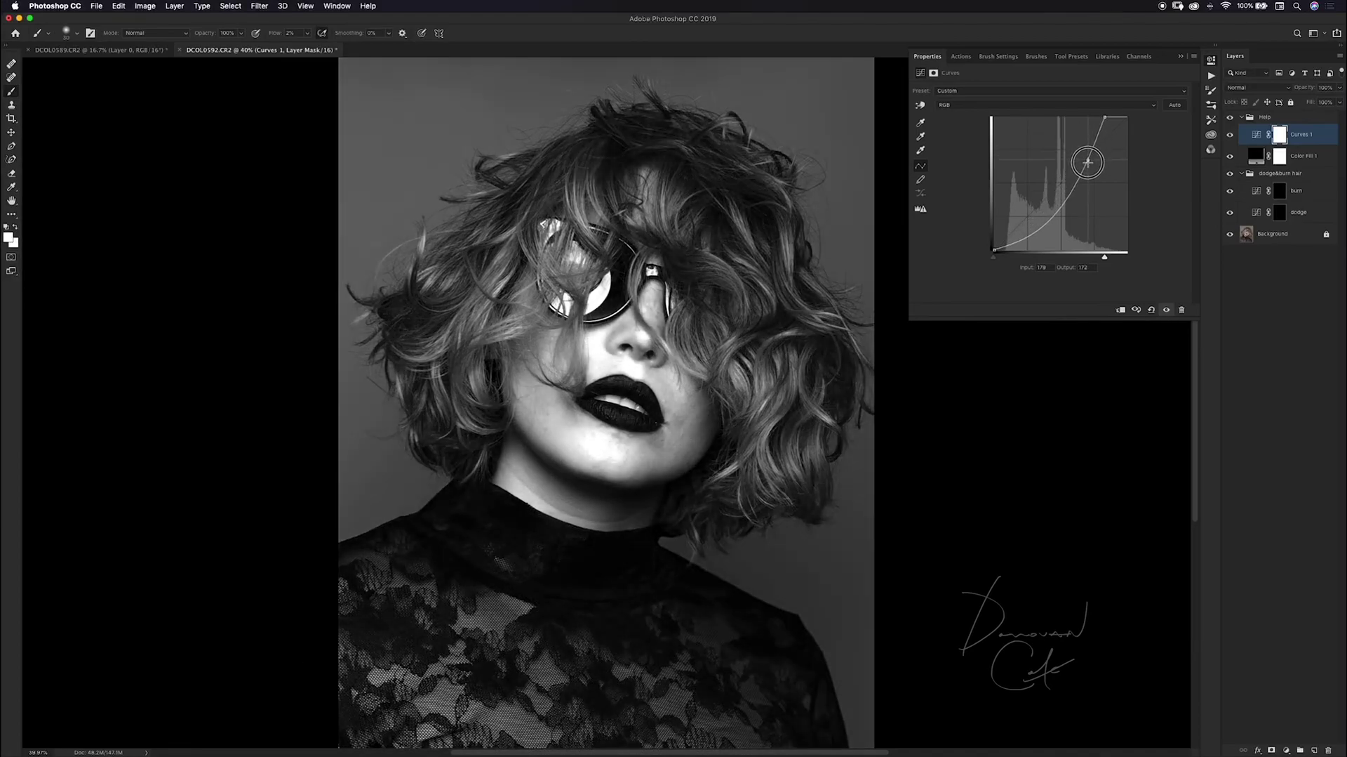
pyautogui.moveTo(1087, 162)
pyautogui.mouseDown()
pyautogui.moveTo(1084, 149)
pyautogui.moveTo(1087, 179)
pyautogui.moveTo(1085, 133)
pyautogui.moveTo(1085, 156)
pyautogui.mouseUp()
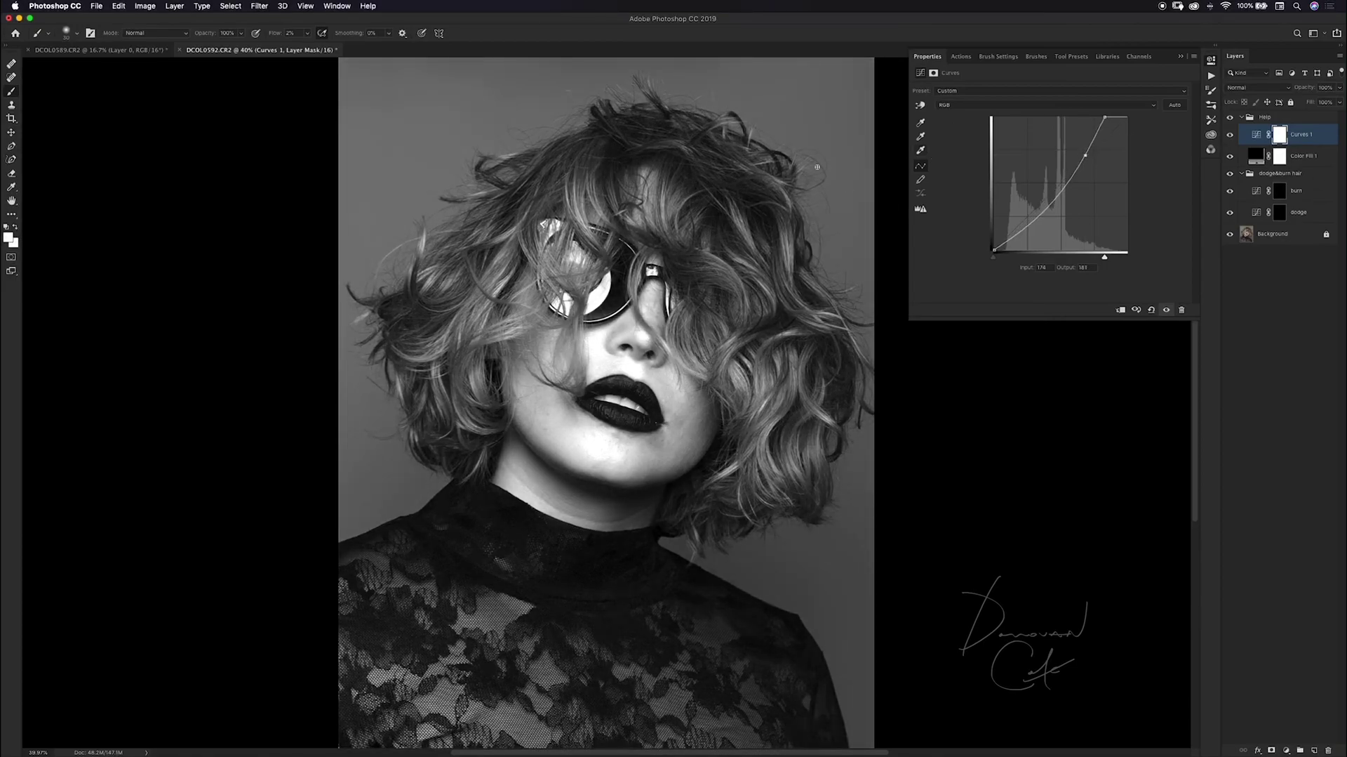
pyautogui.click(1182, 61)
pyautogui.hotkey('alt', '[')
pyautogui.hotkey('alt', '[')
pyautogui.hotkey('alt', '[')
pyautogui.hotkey('alt', '[')
pyautogui.press('r')
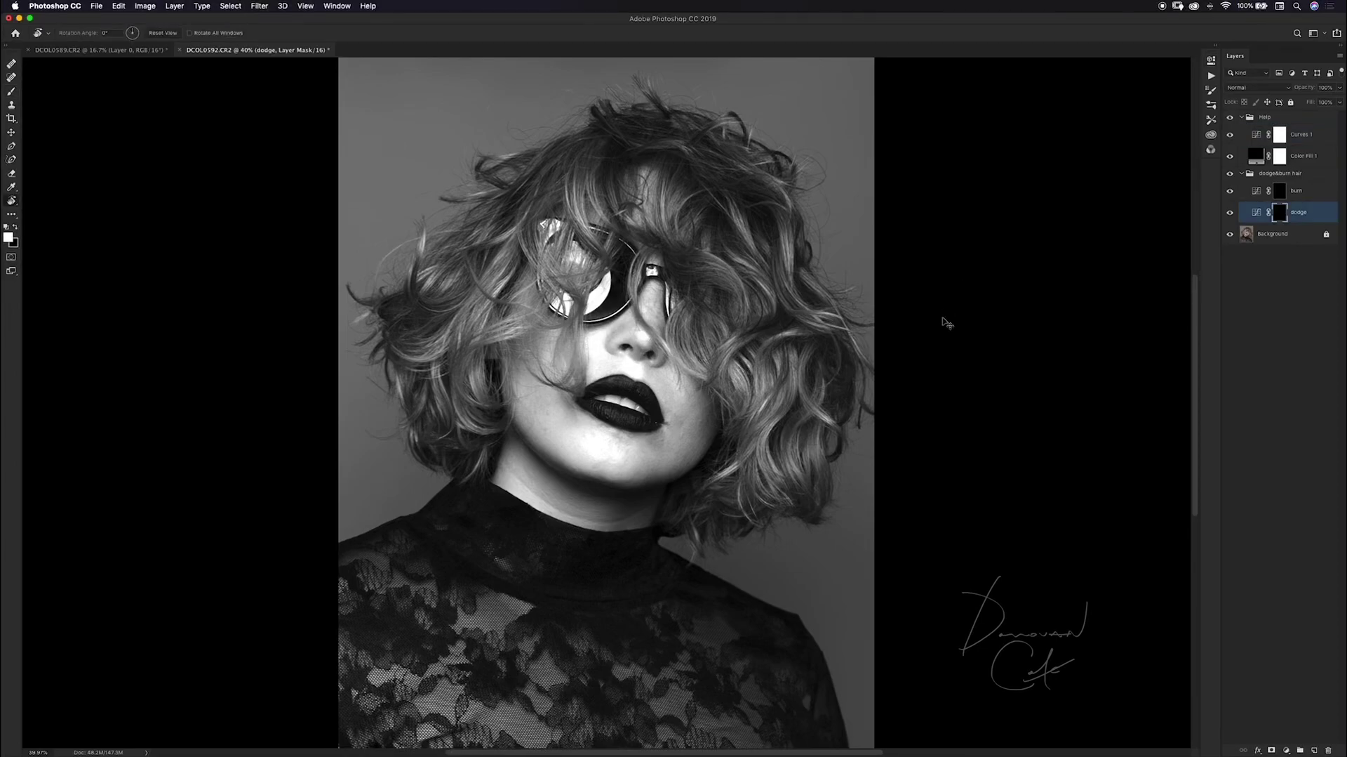
# Zoom the portrait to 50% and tilt the view to about 26°
pyautogui.press('super+plus')
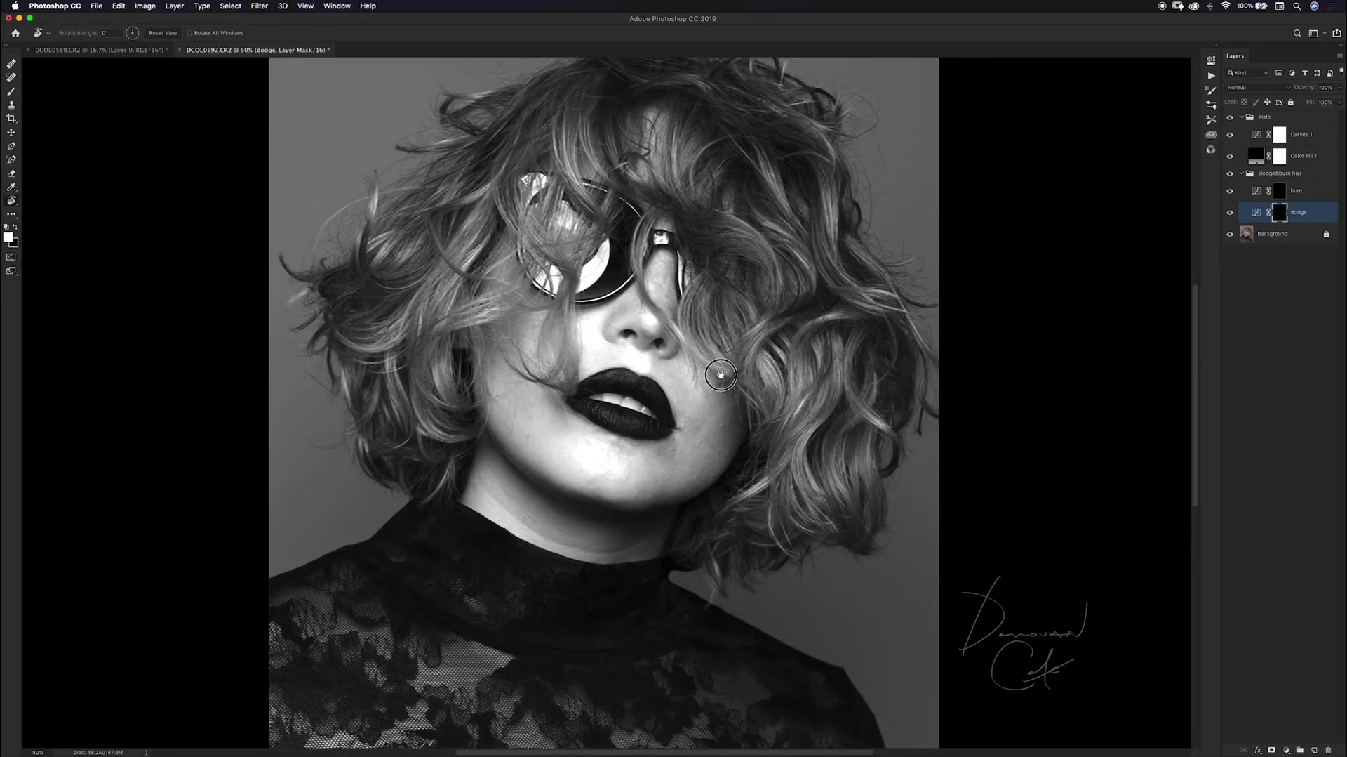
pyautogui.scroll(-3, 750, 358)
pyautogui.hscroll(5, 751, 359)
pyautogui.press('b')
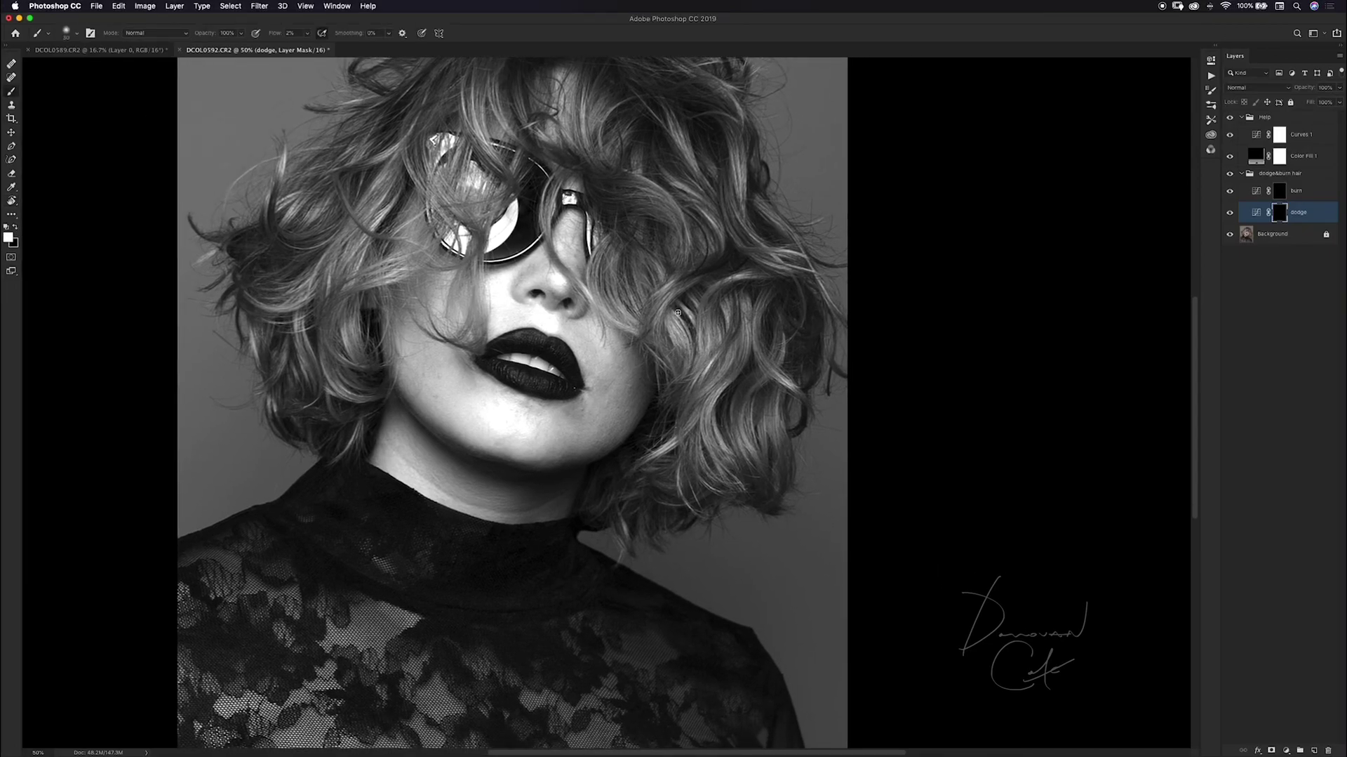
pyautogui.press('r')
pyautogui.moveTo(757, 321)
pyautogui.mouseDown()
pyautogui.moveTo(754, 272)
pyautogui.moveTo(877, 287)
pyautogui.moveTo(870, 372)
pyautogui.moveTo(902, 329)
pyautogui.moveTo(908, 263)
pyautogui.moveTo(933, 313)
pyautogui.moveTo(929, 450)
pyautogui.moveTo(891, 421)
pyautogui.moveTo(784, 494)
pyautogui.mouseUp()
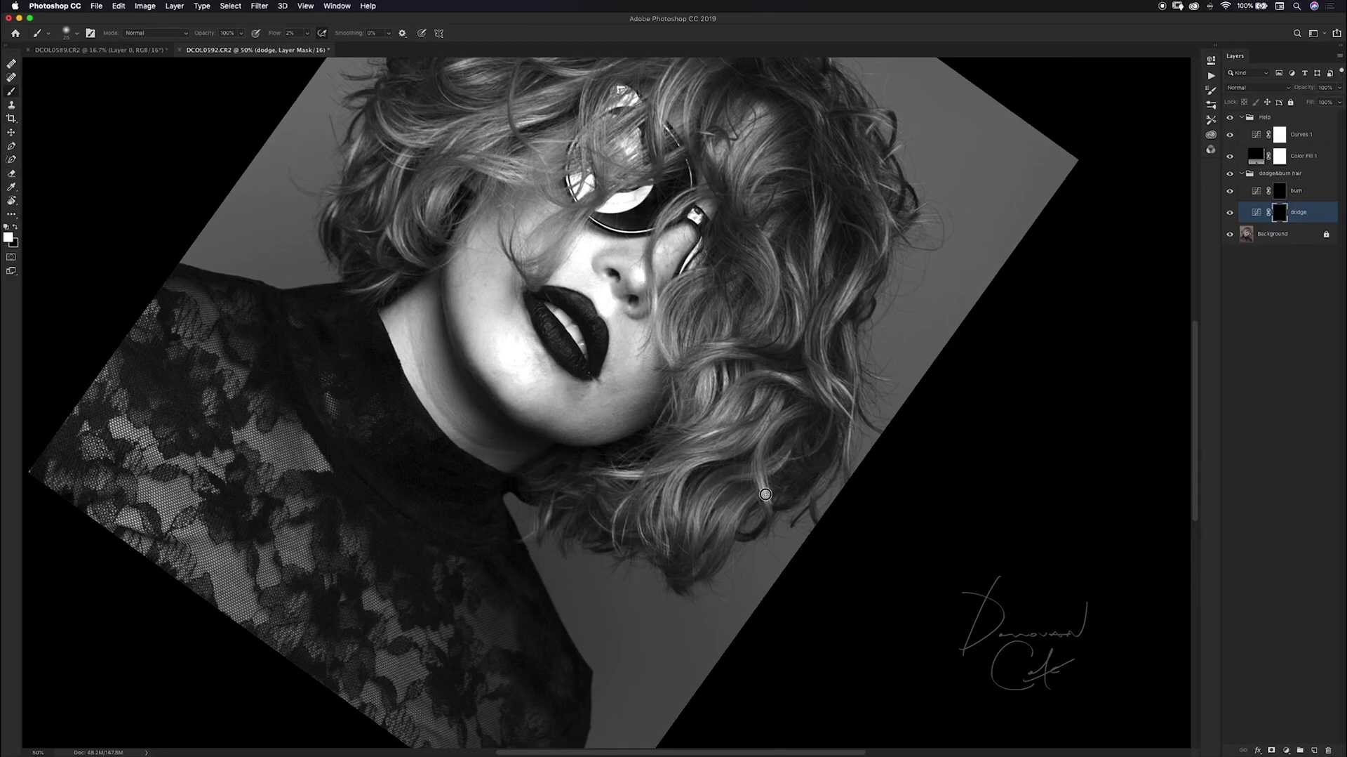
pyautogui.moveTo(803, 417)
pyautogui.mouseDown()
pyautogui.moveTo(847, 340)
pyautogui.moveTo(834, 207)
pyautogui.moveTo(779, 341)
pyautogui.moveTo(812, 382)
pyautogui.mouseUp()
pyautogui.press('r')
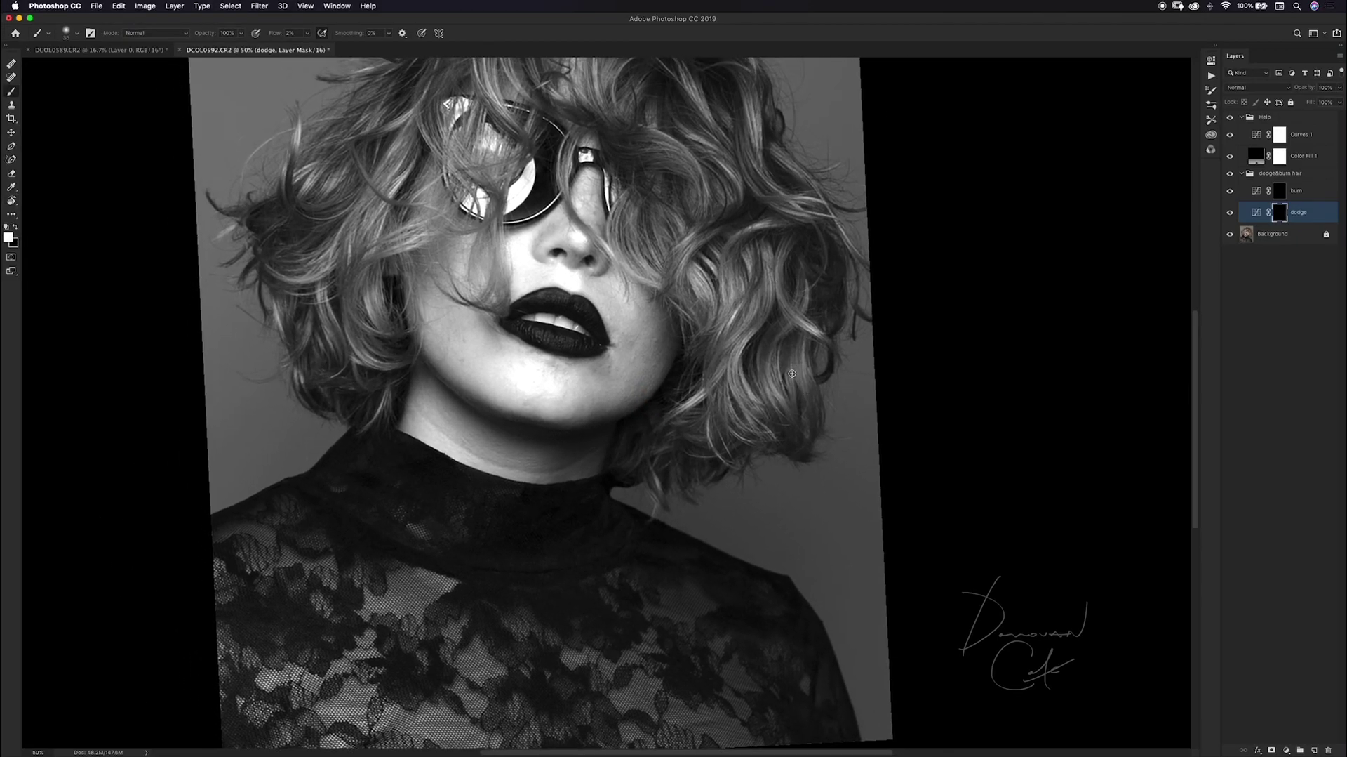
# Resize the dodge brush to about 40 and turn the canvas to a new painting angle
pyautogui.press(']')
pyautogui.press('[')
pyautogui.press(']')
pyautogui.press('r')
pyautogui.moveTo(743, 322)
pyautogui.mouseDown()
pyautogui.moveTo(872, 384)
pyautogui.moveTo(841, 527)
pyautogui.mouseUp()
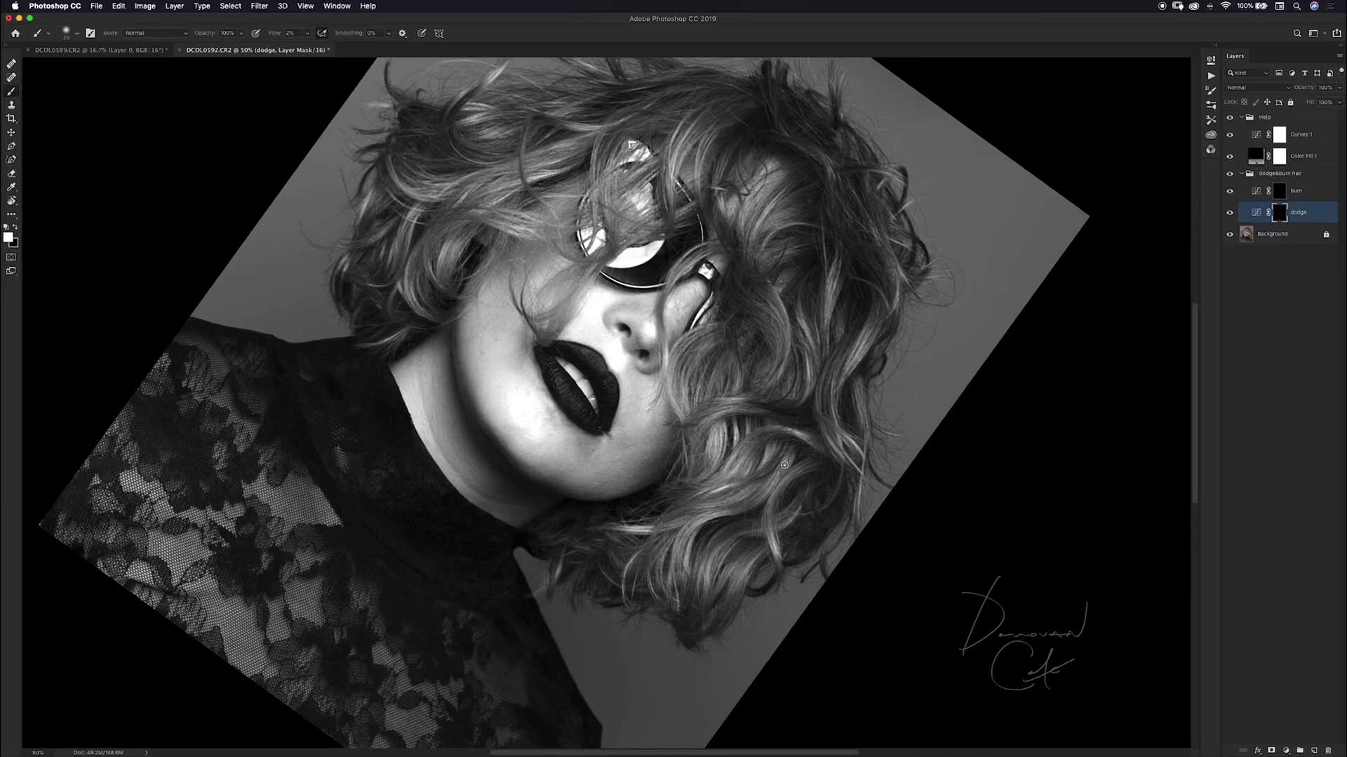
# Enlarge the brush to 40 and rotate and pan the canvas to frame the curls
pyautogui.press(']')
pyautogui.press('r')
pyautogui.moveTo(760, 329)
pyautogui.mouseDown()
pyautogui.moveTo(675, 256)
pyautogui.moveTo(541, 273)
pyautogui.mouseUp()
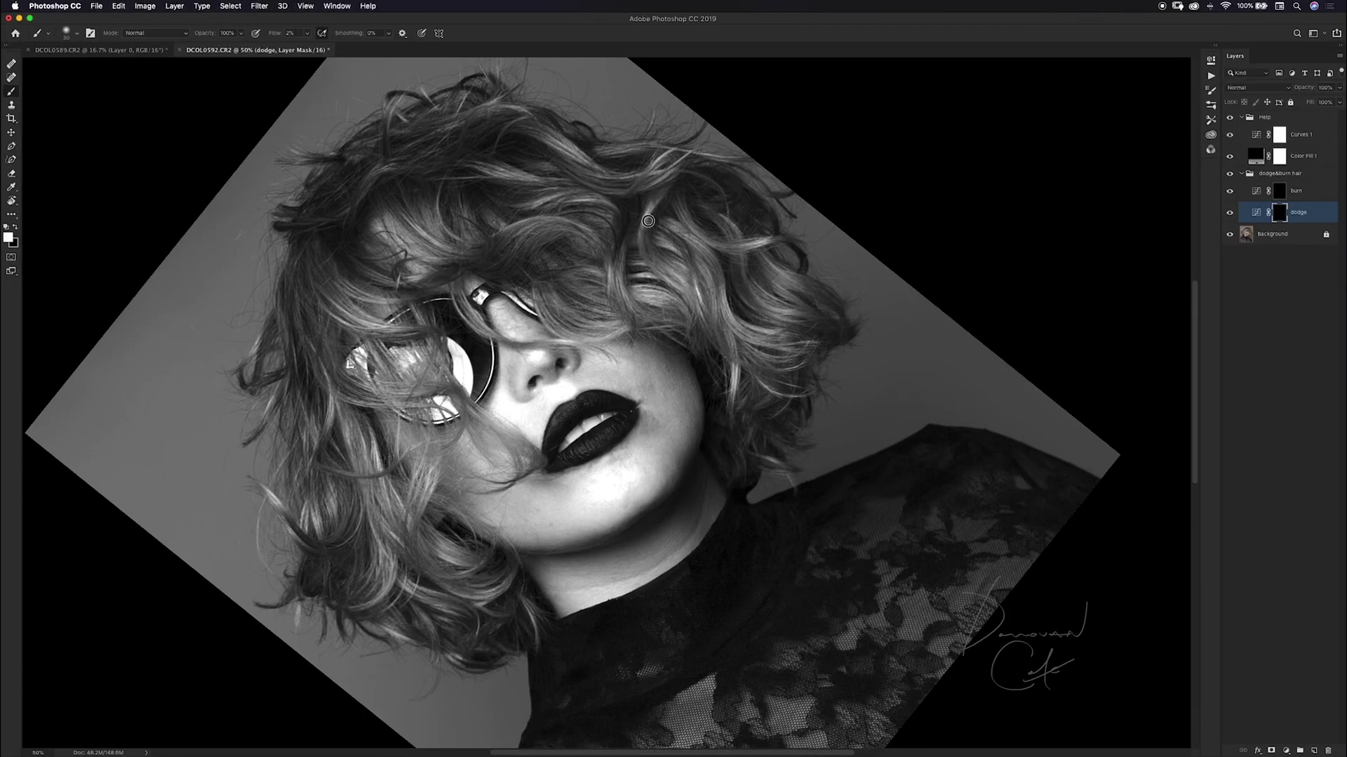
pyautogui.moveTo(678, 233); pyautogui.dragTo(650, 551)
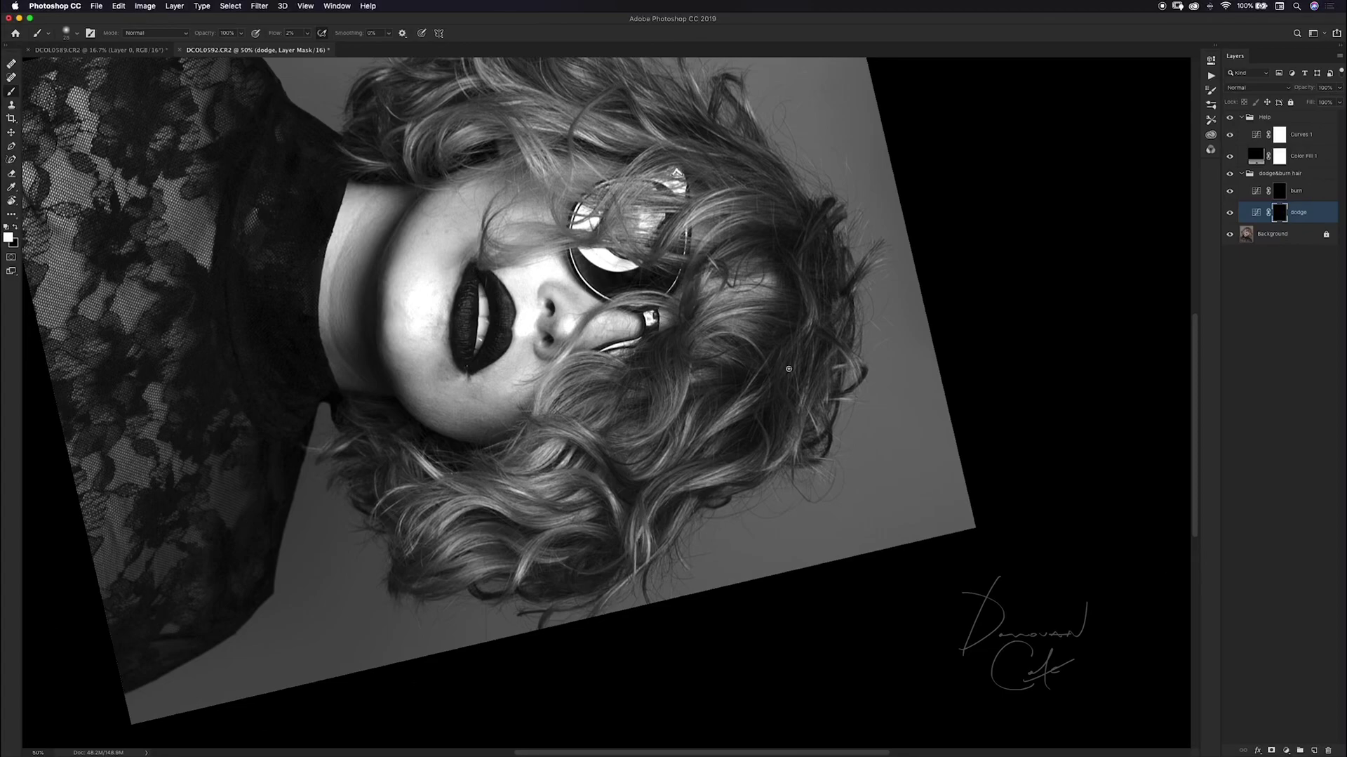
pyautogui.press('r')
pyautogui.moveTo(789, 368)
pyautogui.mouseDown()
pyautogui.moveTo(772, 336)
pyautogui.moveTo(733, 361)
pyautogui.mouseUp()
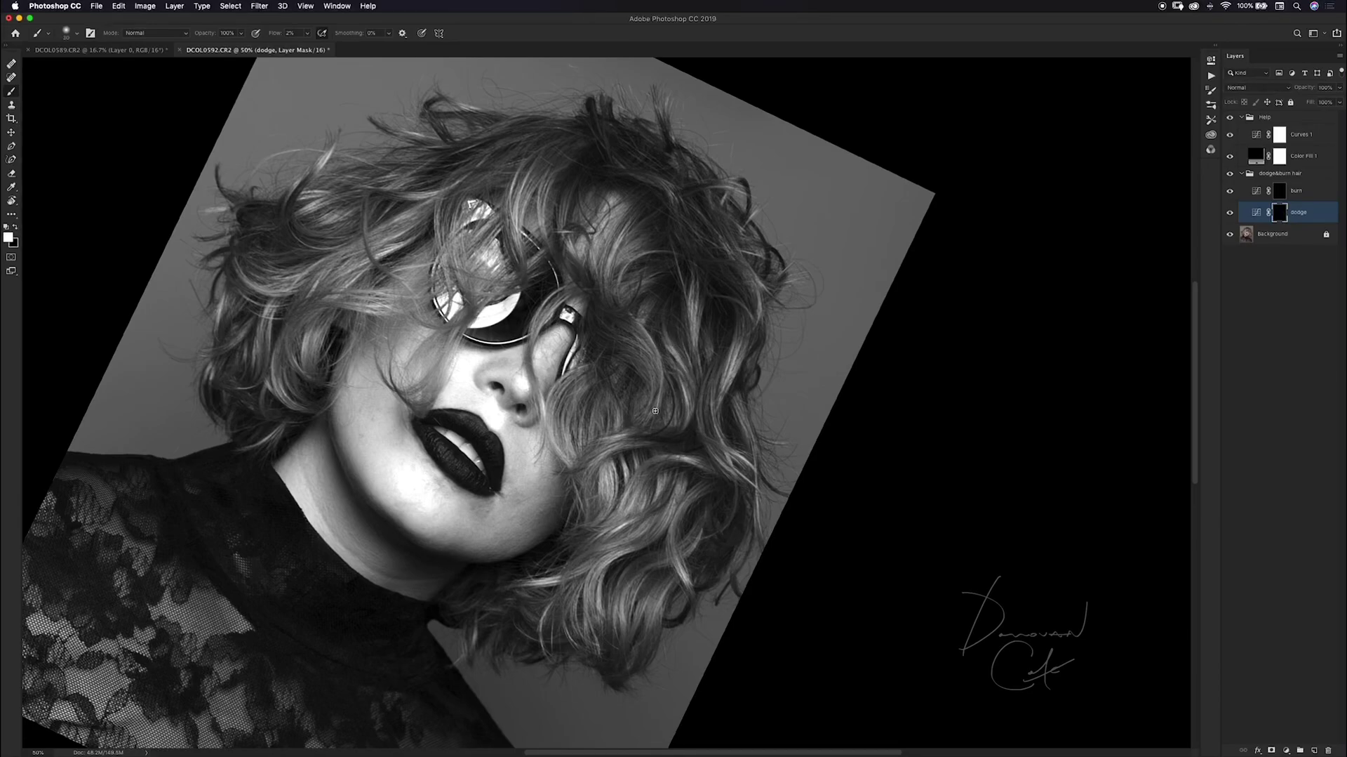
pyautogui.moveTo(597, 404); pyautogui.dragTo(681, 358)
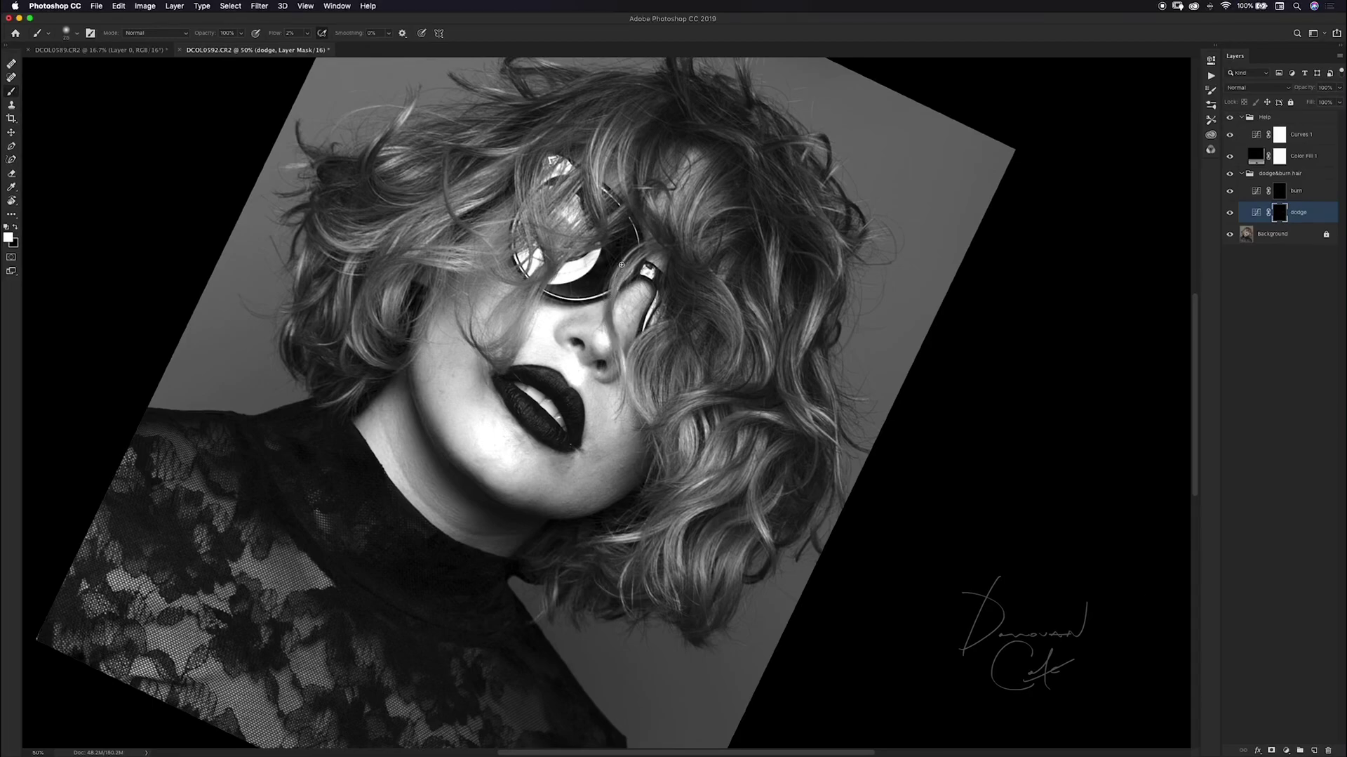
pyautogui.scroll(5, 632, 277)
pyautogui.hscroll(3, 631, 278)
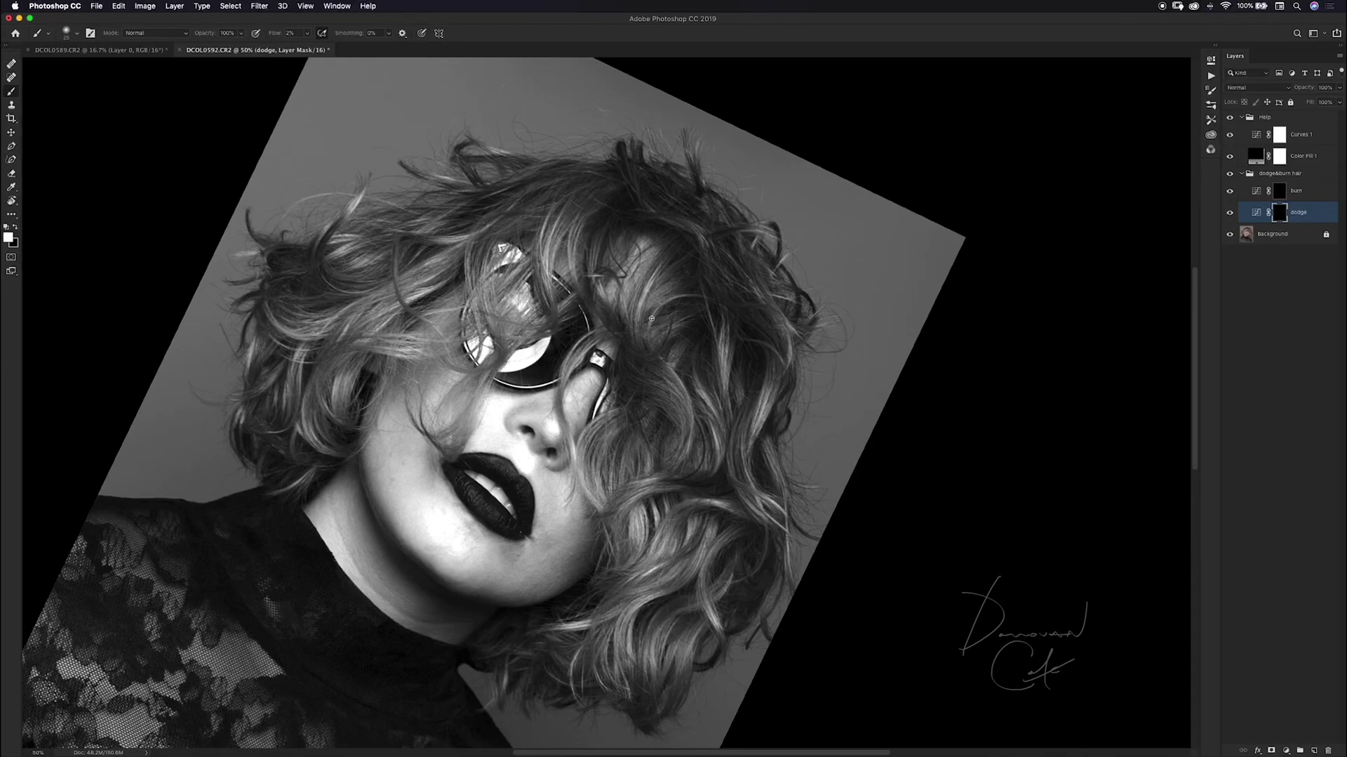
pyautogui.press('r')
pyautogui.moveTo(675, 299)
pyautogui.mouseDown()
pyautogui.moveTo(631, 211)
pyautogui.moveTo(495, 230)
pyautogui.mouseUp()
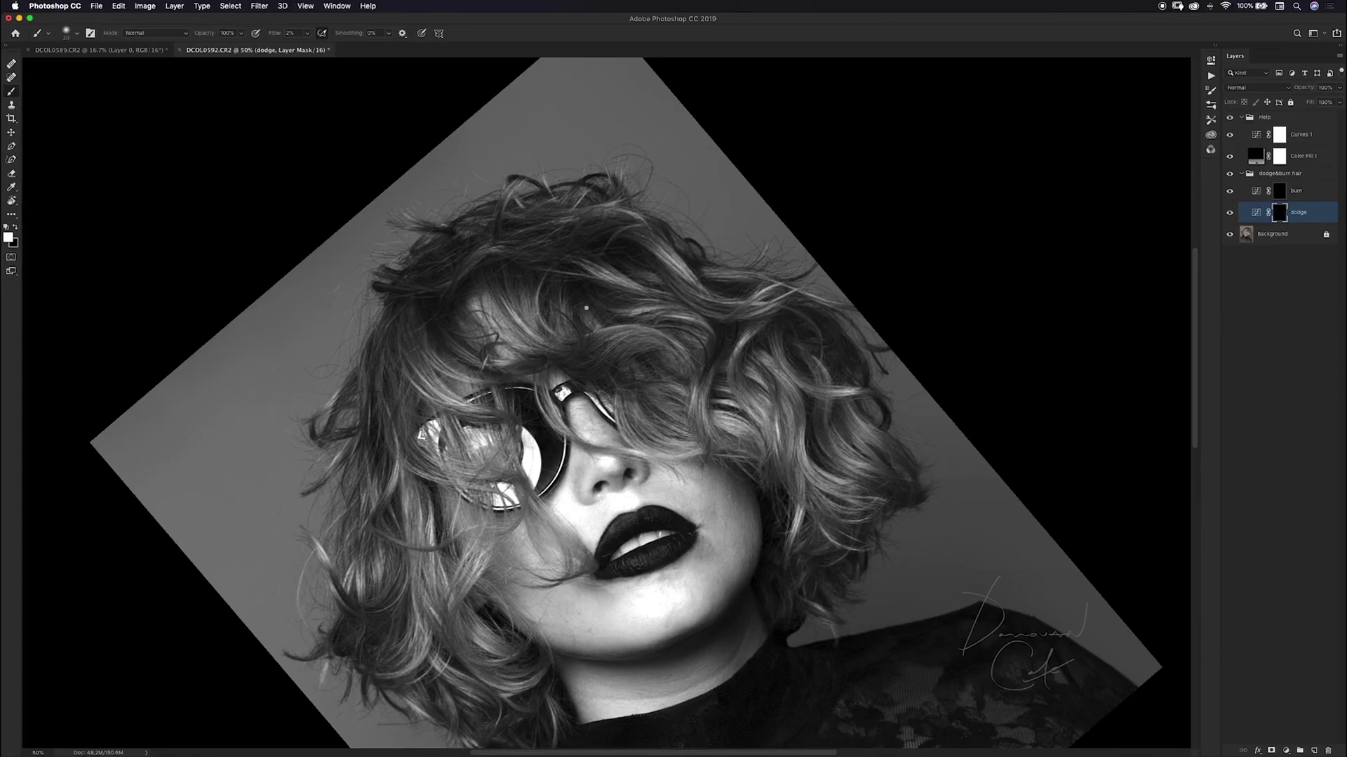
pyautogui.press('r')
pyautogui.moveTo(580, 228); pyautogui.dragTo(662, 324)
# Paint white on the dodge mask to brighten hair strands, using a 25-pixel brush
pyautogui.hscroll(5, 664, 330)
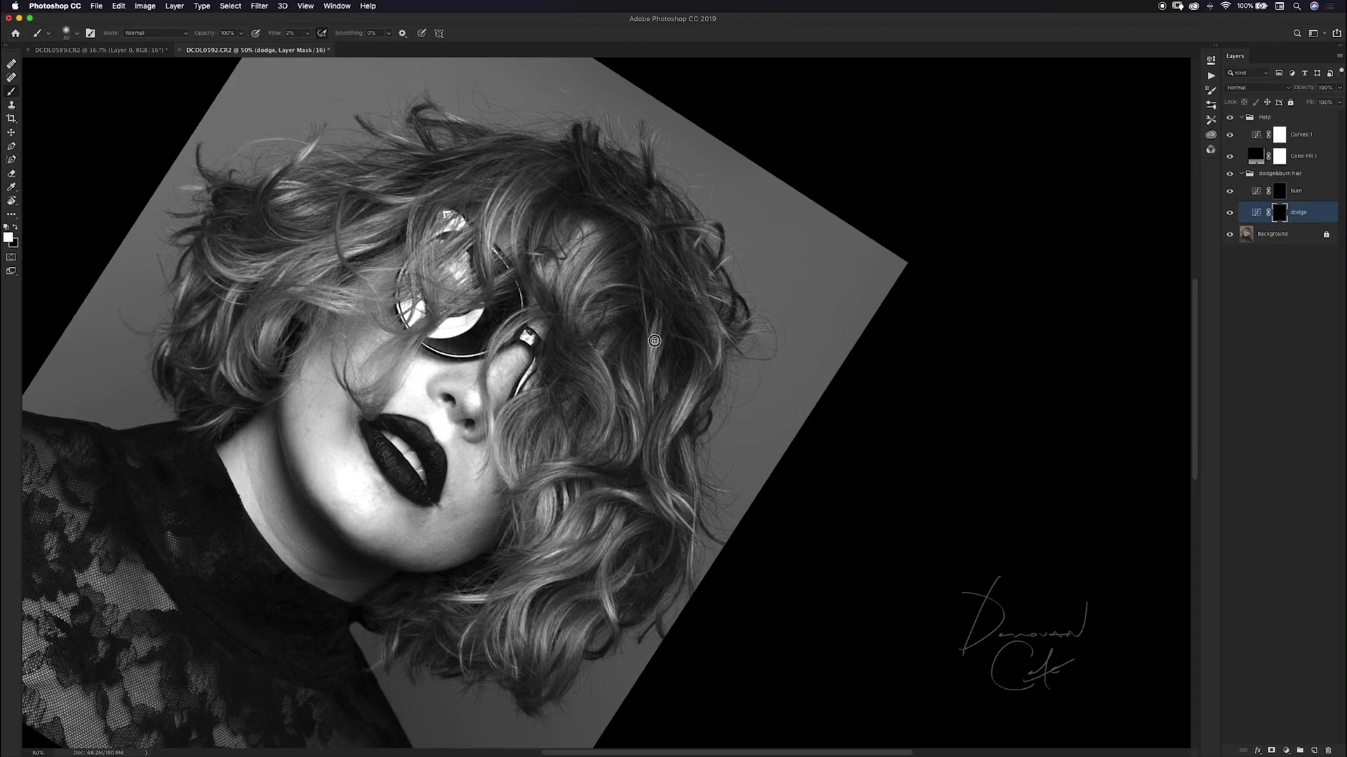
pyautogui.hscroll(-5, 646, 304)
pyautogui.scroll(3, 645, 304)
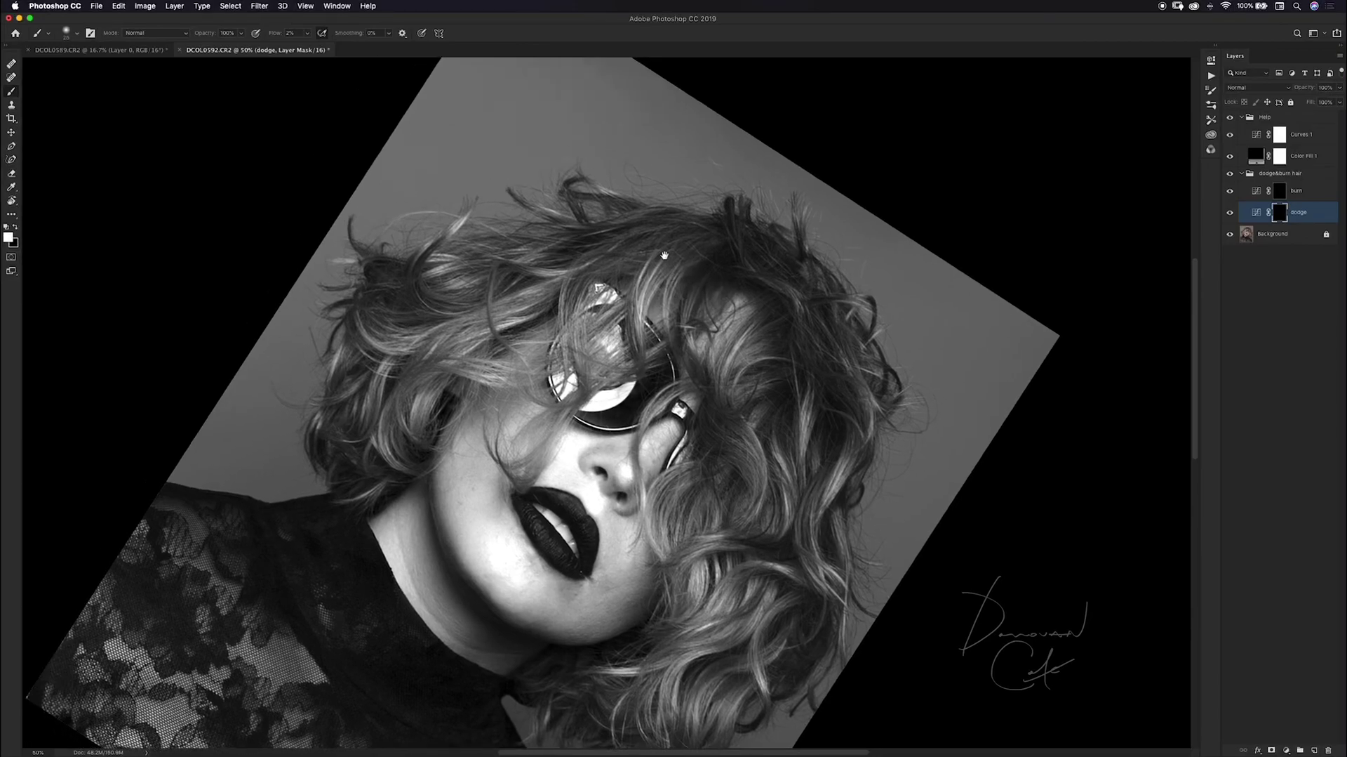
pyautogui.press('r')
pyautogui.moveTo(615, 260)
pyautogui.mouseDown()
pyautogui.moveTo(665, 187)
pyautogui.moveTo(827, 324)
pyautogui.moveTo(776, 445)
pyautogui.moveTo(765, 421)
pyautogui.moveTo(778, 346)
pyautogui.moveTo(758, 362)
pyautogui.moveTo(767, 375)
pyautogui.moveTo(770, 353)
pyautogui.mouseUp()
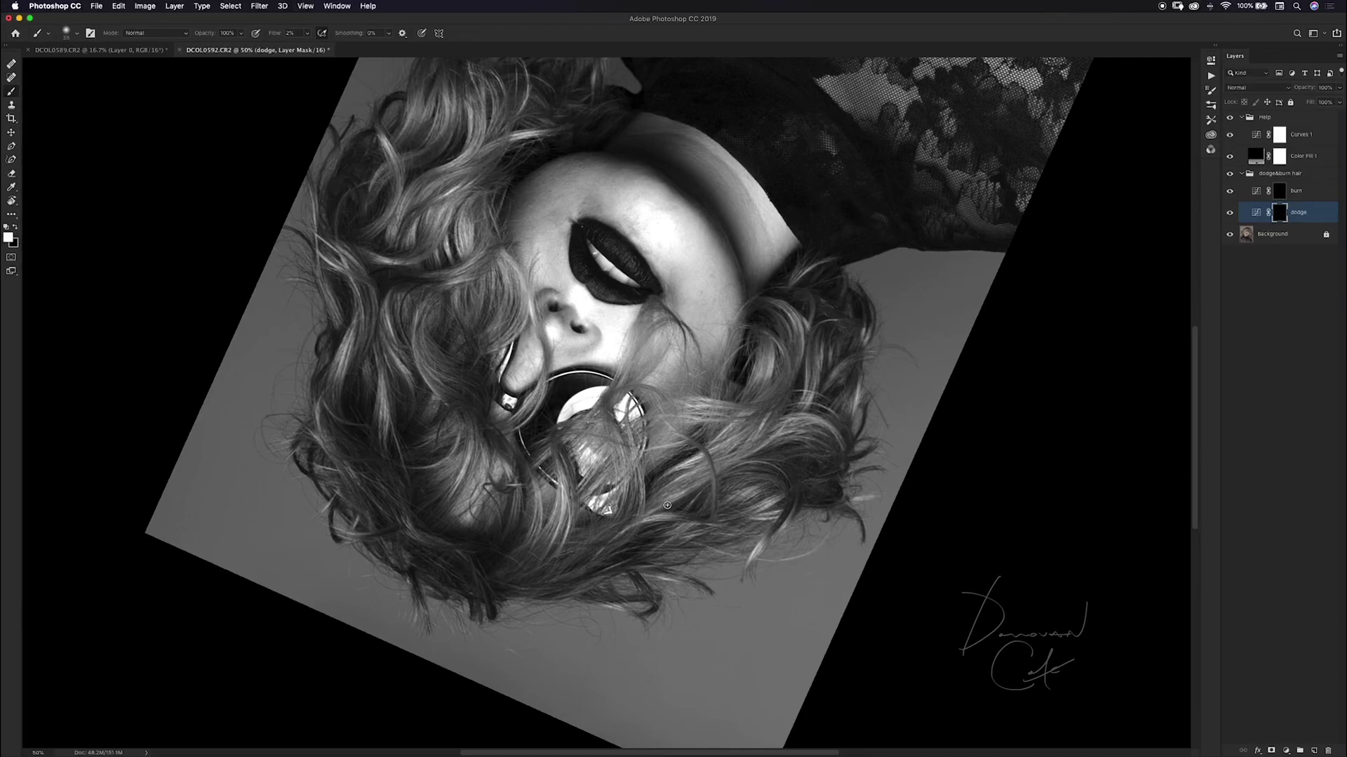
pyautogui.moveTo(668, 505); pyautogui.dragTo(692, 463)
pyautogui.press('[')
pyautogui.press('r')
pyautogui.moveTo(788, 289)
pyautogui.mouseDown()
pyautogui.moveTo(856, 351)
pyautogui.moveTo(903, 437)
pyautogui.mouseUp()
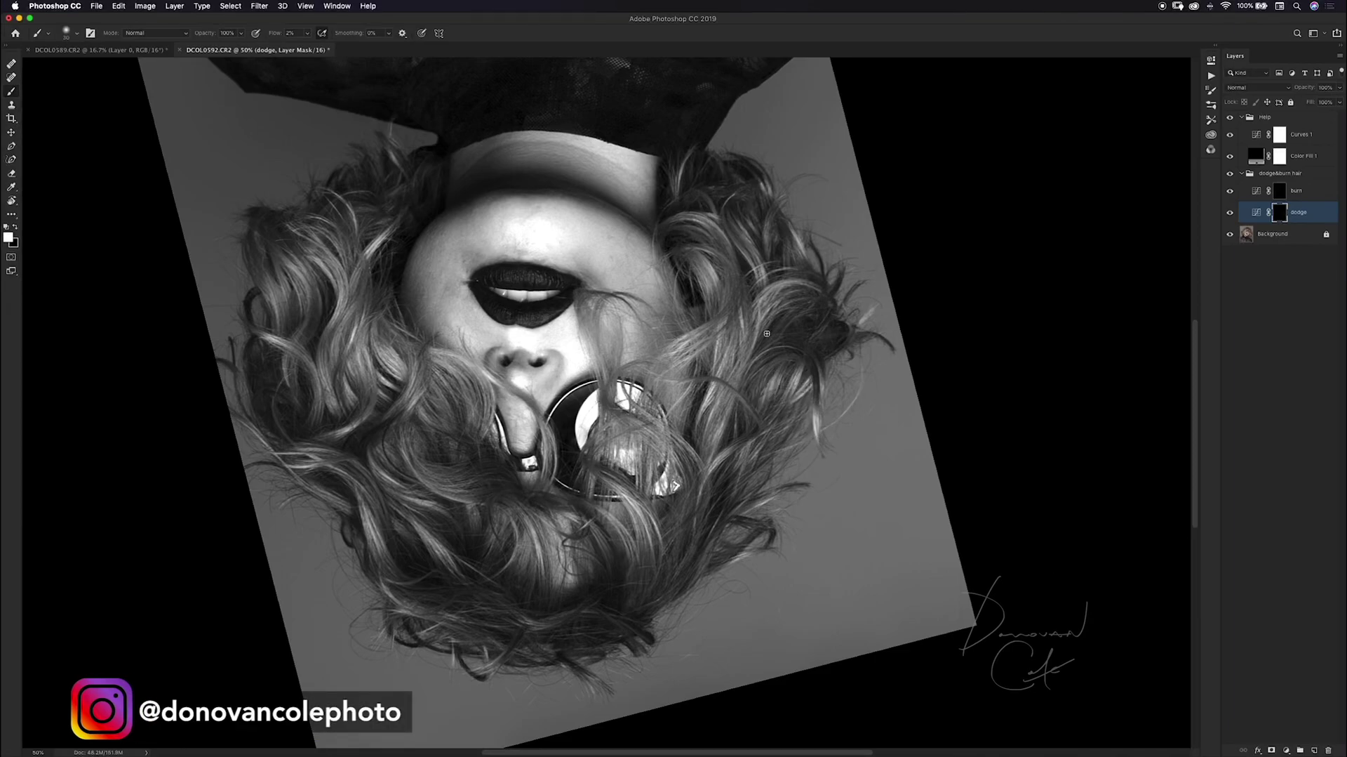
pyautogui.press('r')
pyautogui.moveTo(732, 281)
pyautogui.mouseDown()
pyautogui.moveTo(746, 205)
pyautogui.moveTo(617, 169)
pyautogui.moveTo(452, 186)
pyautogui.moveTo(377, 243)
pyautogui.moveTo(340, 336)
pyautogui.moveTo(421, 421)
pyautogui.moveTo(590, 471)
pyautogui.moveTo(662, 367)
pyautogui.mouseUp()
pyautogui.press('b')
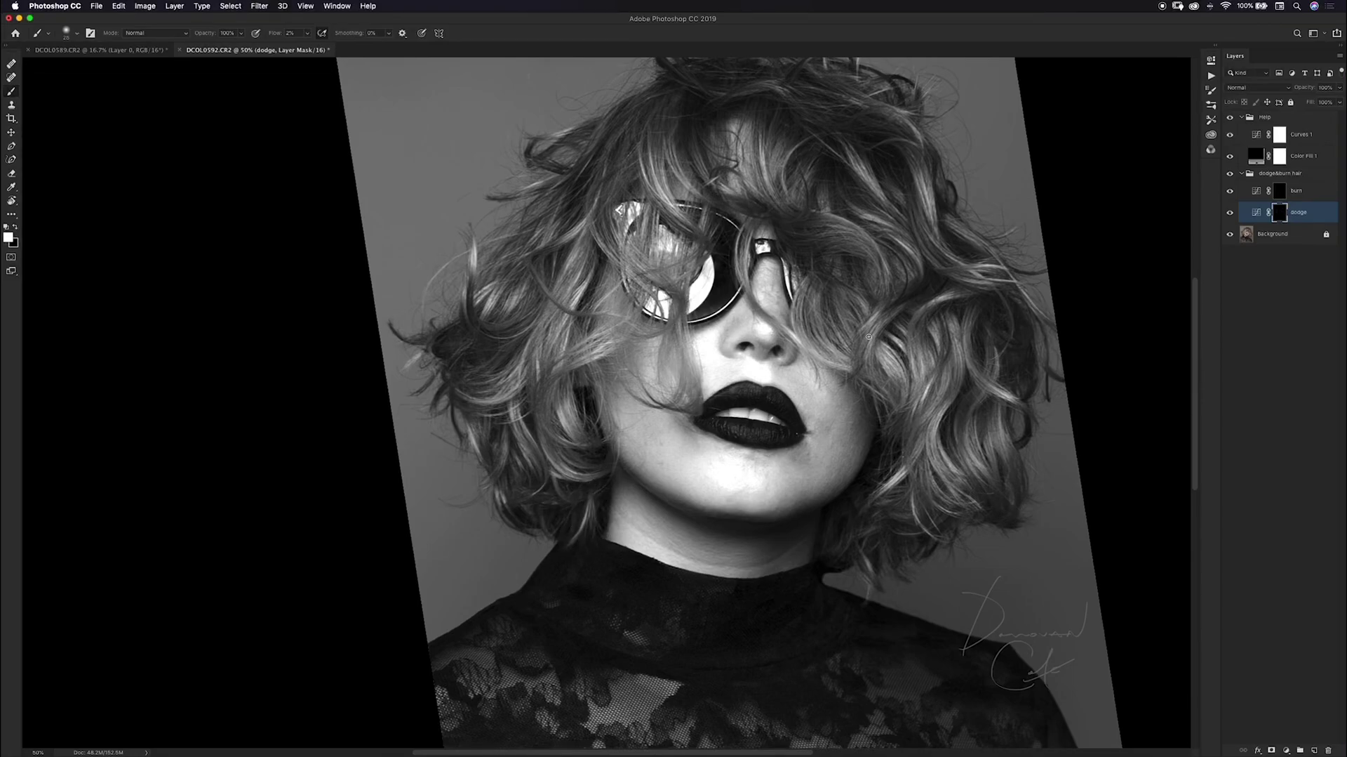
pyautogui.hscroll(5, 819, 407)
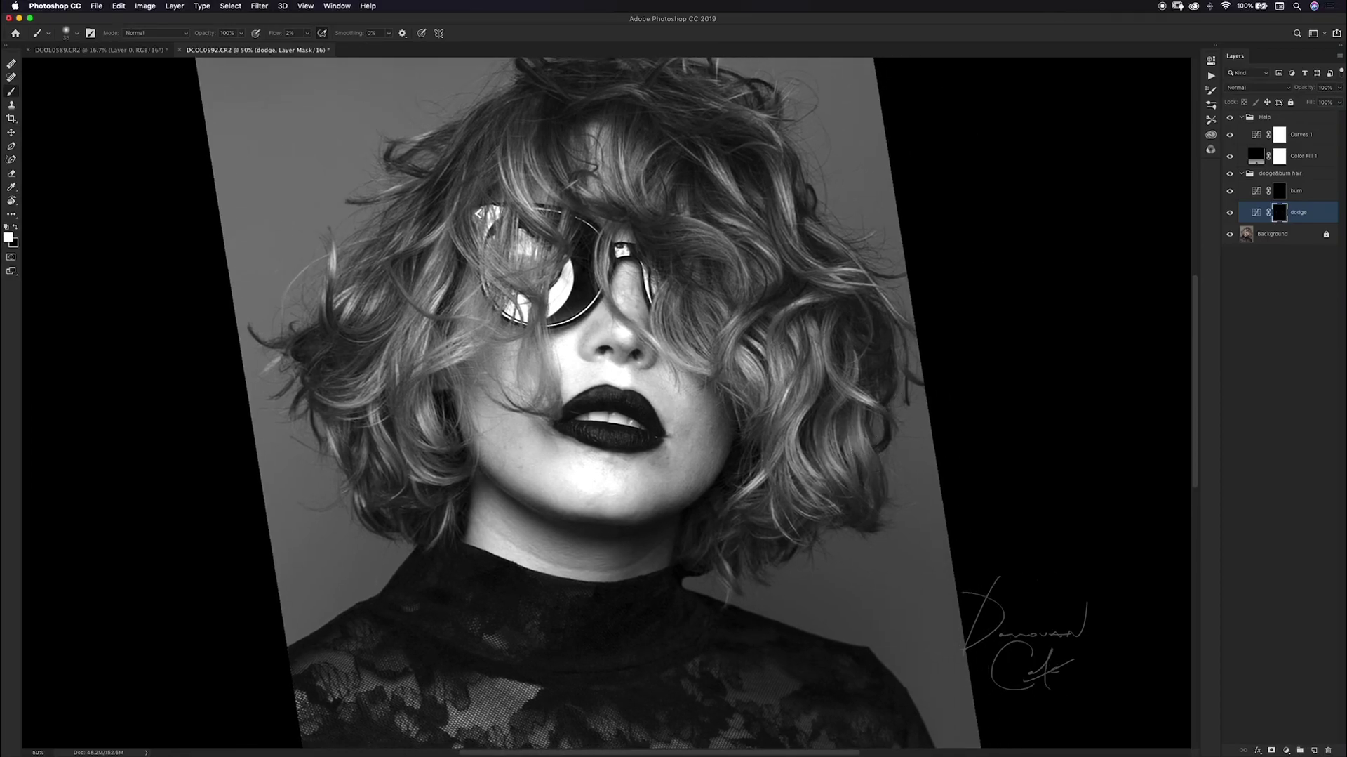
pyautogui.click(1263, 189)
# Burn the curls to the right of the face with a 35-pixel brush
pyautogui.scroll(-3, 736, 383)
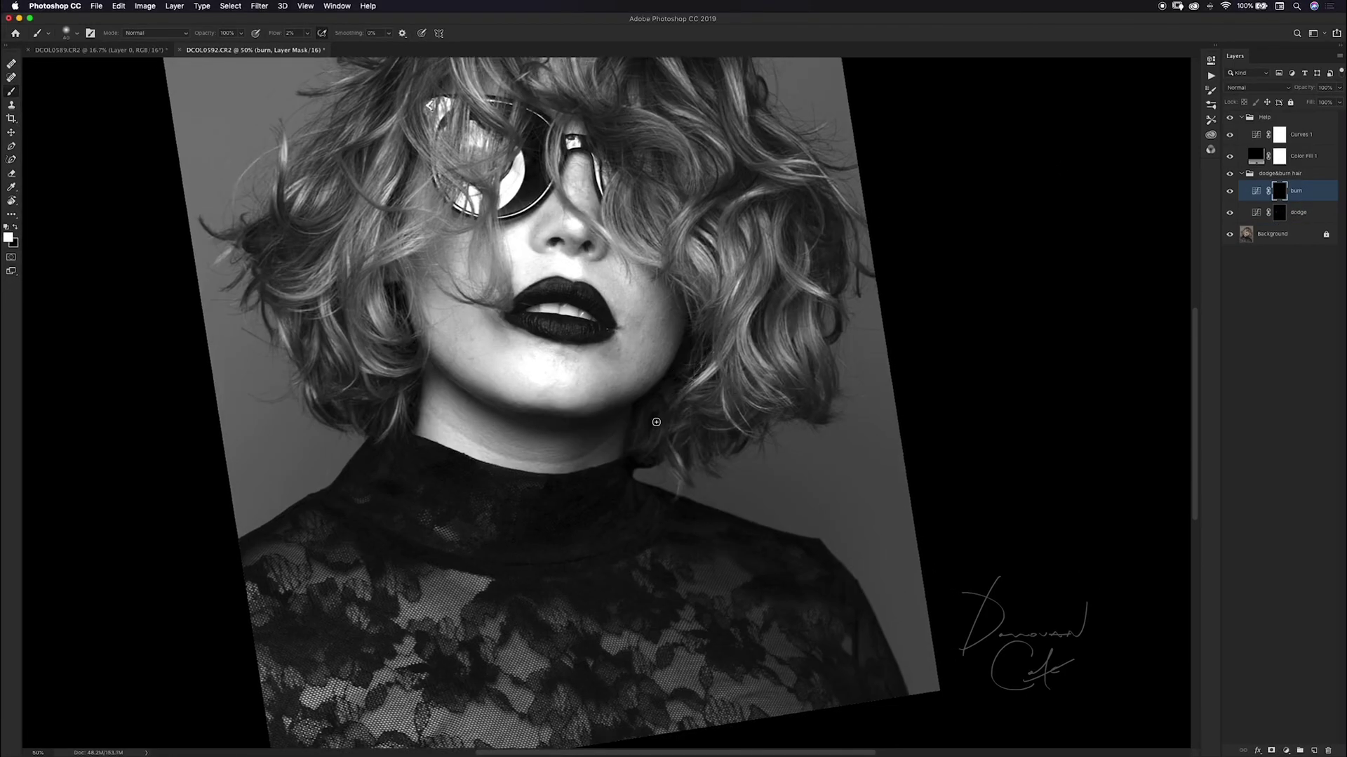
pyautogui.press('[')
pyautogui.scroll(5, 807, 413)
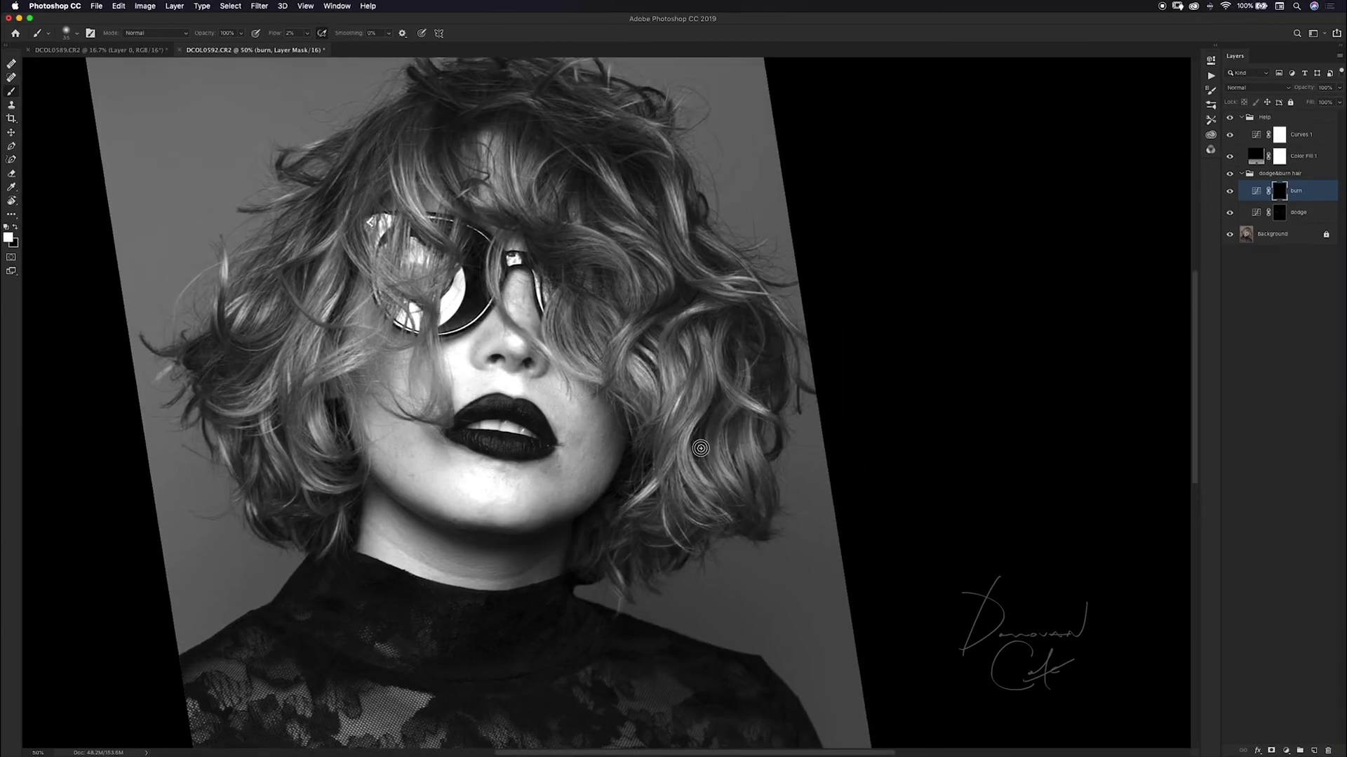
pyautogui.moveTo(704, 424)
pyautogui.mouseDown()
pyautogui.moveTo(733, 350)
pyautogui.moveTo(730, 375)
pyautogui.moveTo(723, 334)
pyautogui.moveTo(736, 342)
pyautogui.mouseUp()
pyautogui.press(']')
pyautogui.press('[')
# Reposition the view, rotate it about 35° clockwise, and enlarge the brush slightly
pyautogui.hscroll(-5, 739, 348)
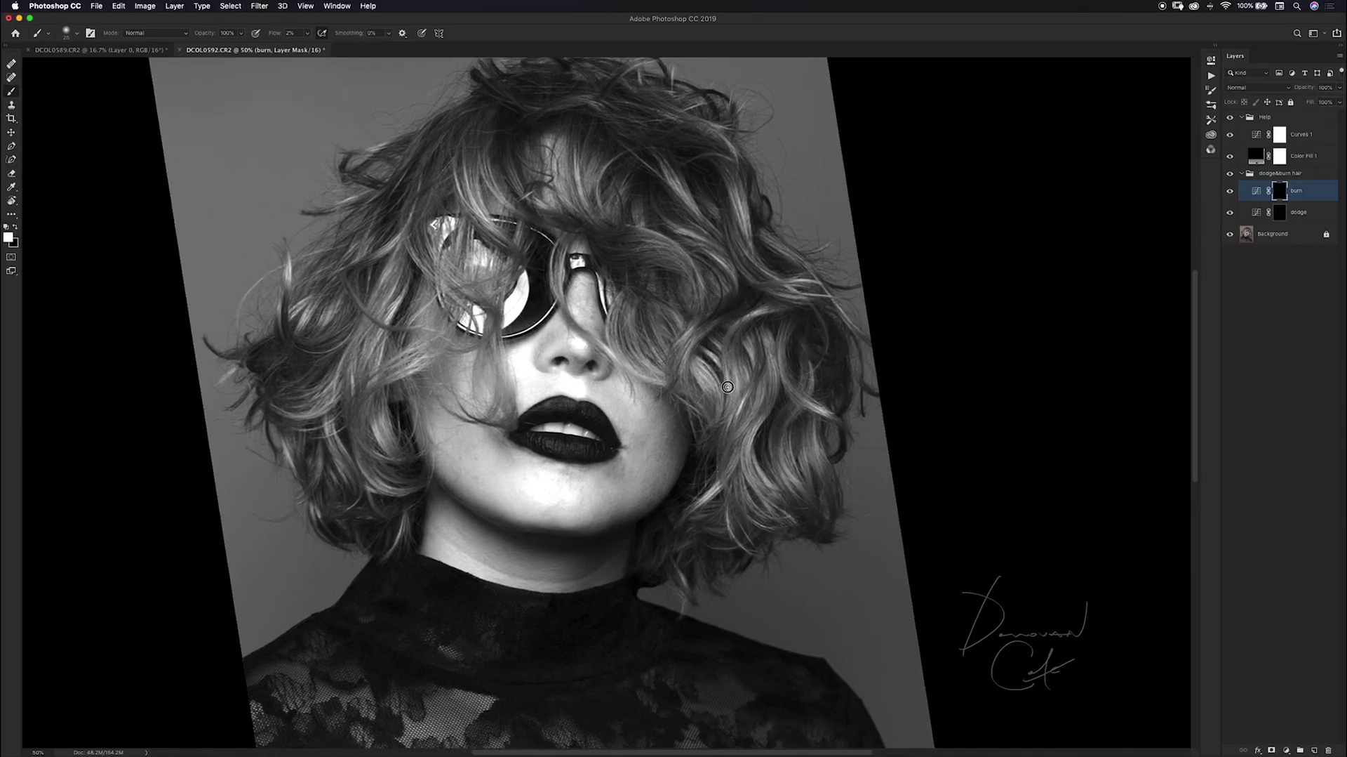
pyautogui.moveTo(713, 348)
pyautogui.mouseDown()
pyautogui.moveTo(753, 359)
pyautogui.moveTo(799, 406)
pyautogui.mouseUp()
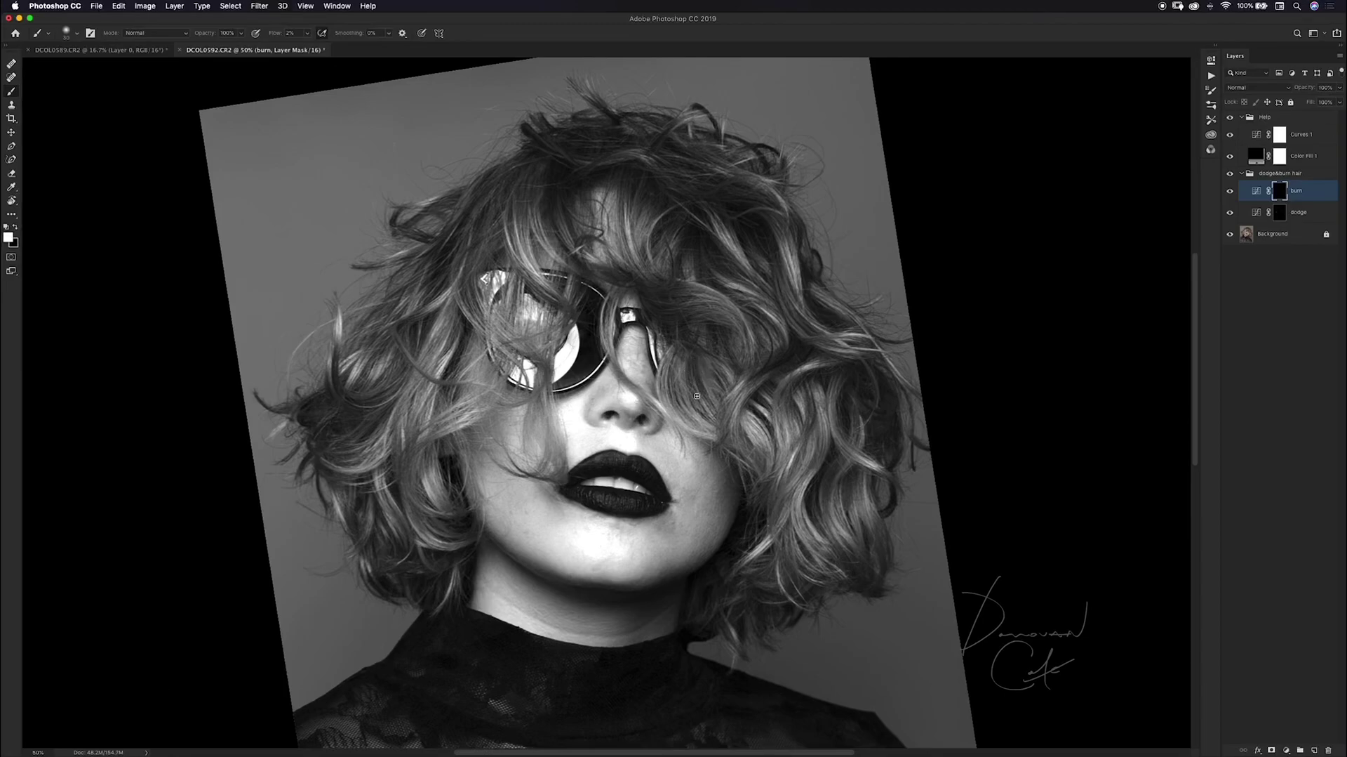
pyautogui.scroll(-3, 709, 361)
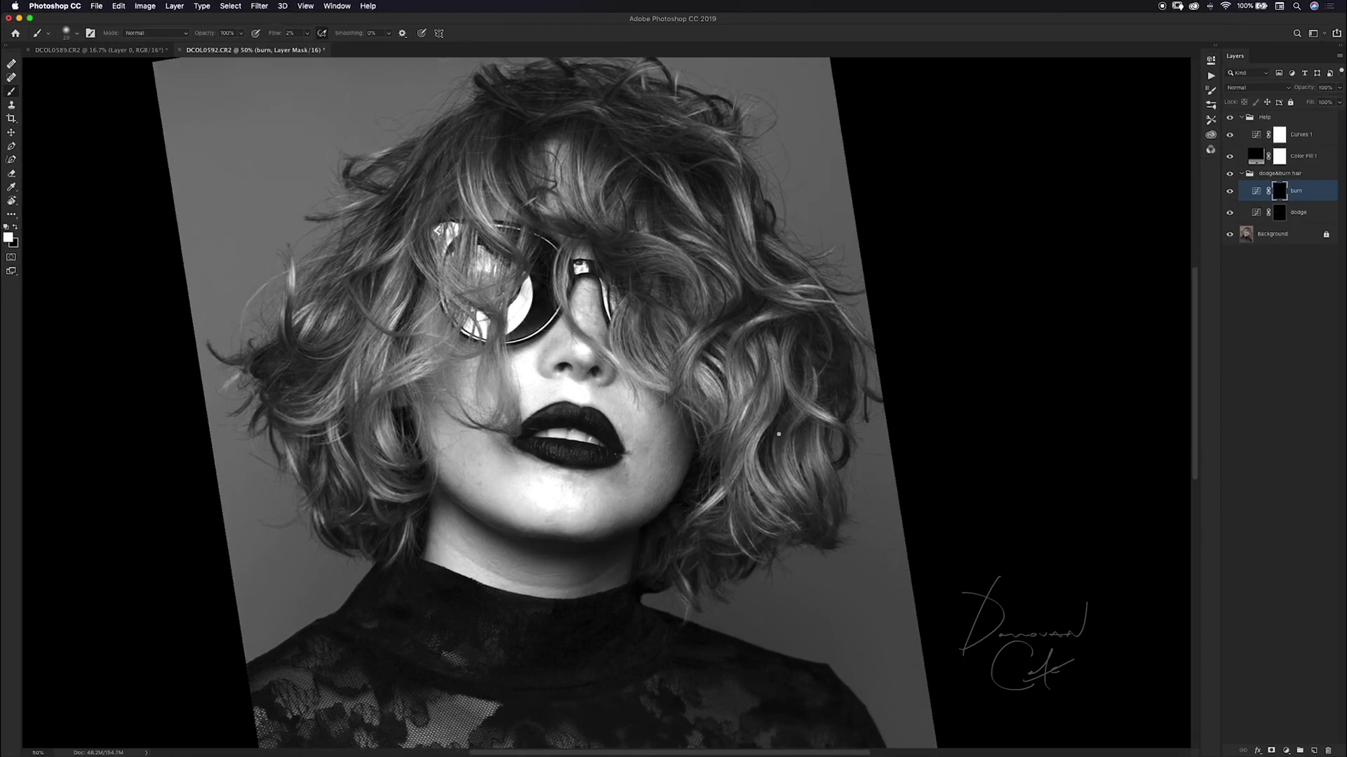
pyautogui.scroll(-3, 779, 433)
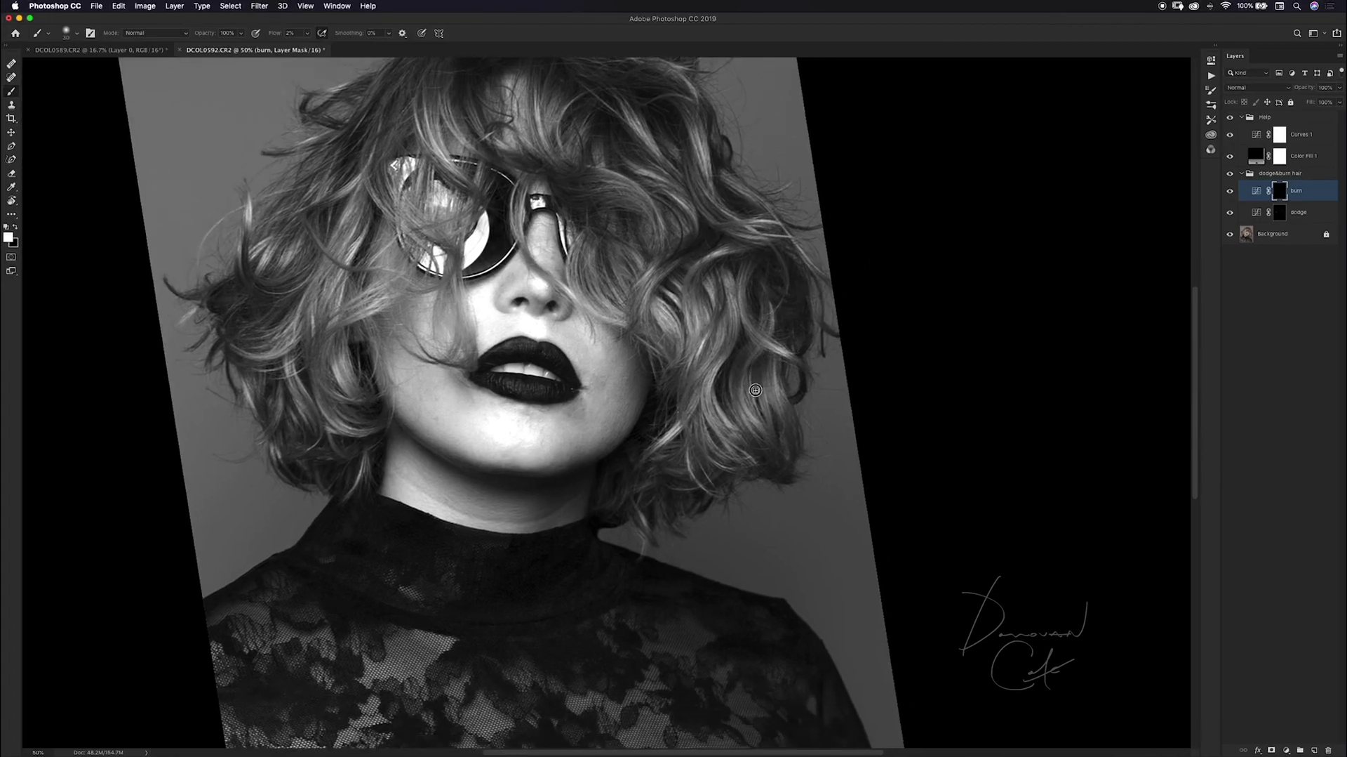
pyautogui.moveTo(741, 396); pyautogui.dragTo(741, 408)
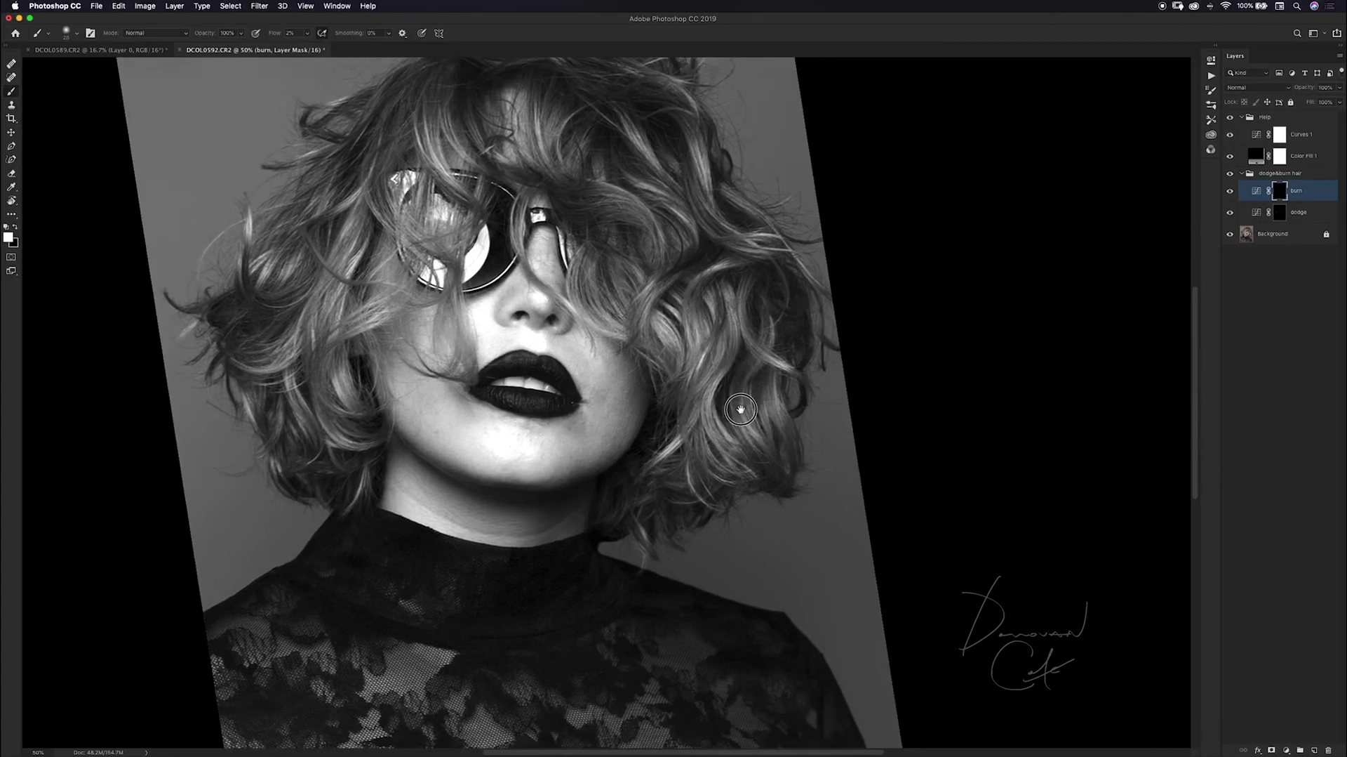
pyautogui.scroll(3, 741, 408)
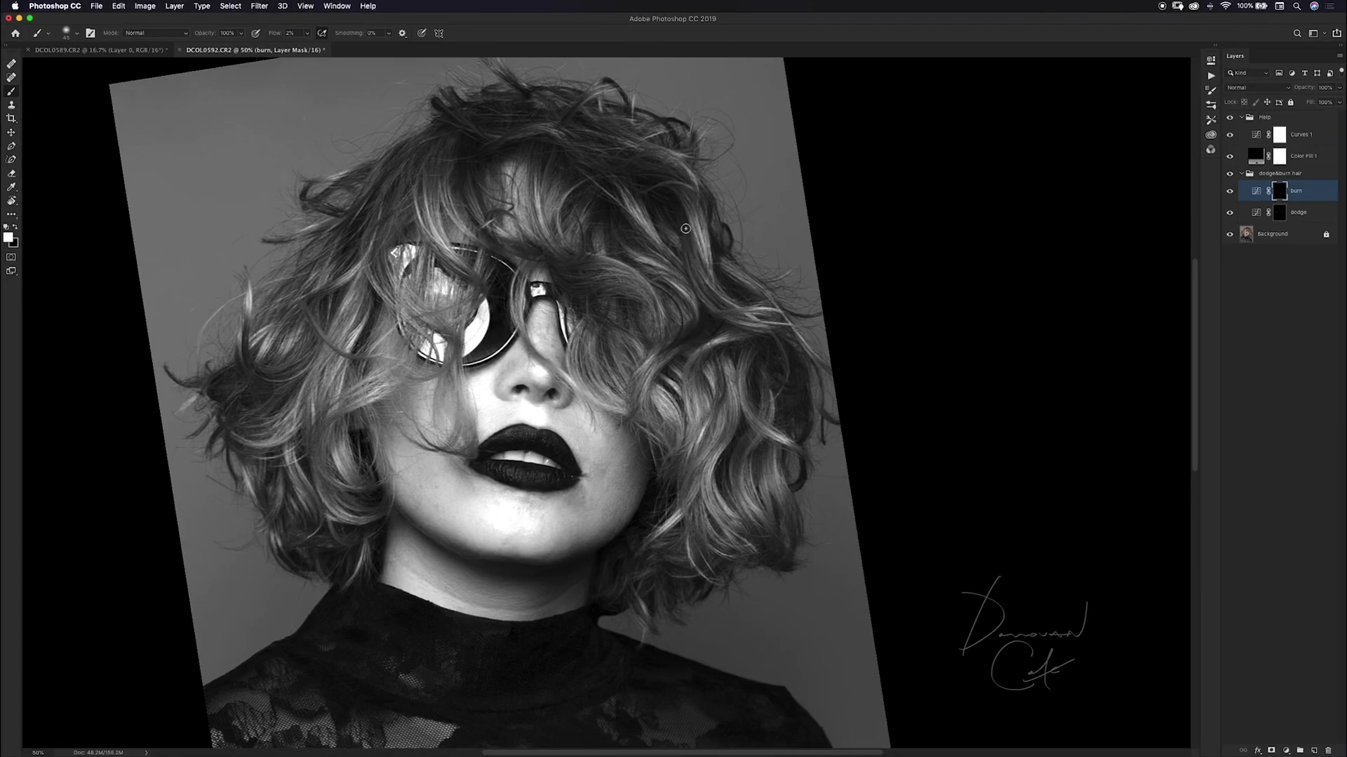
pyautogui.press('r')
pyautogui.moveTo(591, 240); pyautogui.dragTo(783, 350)
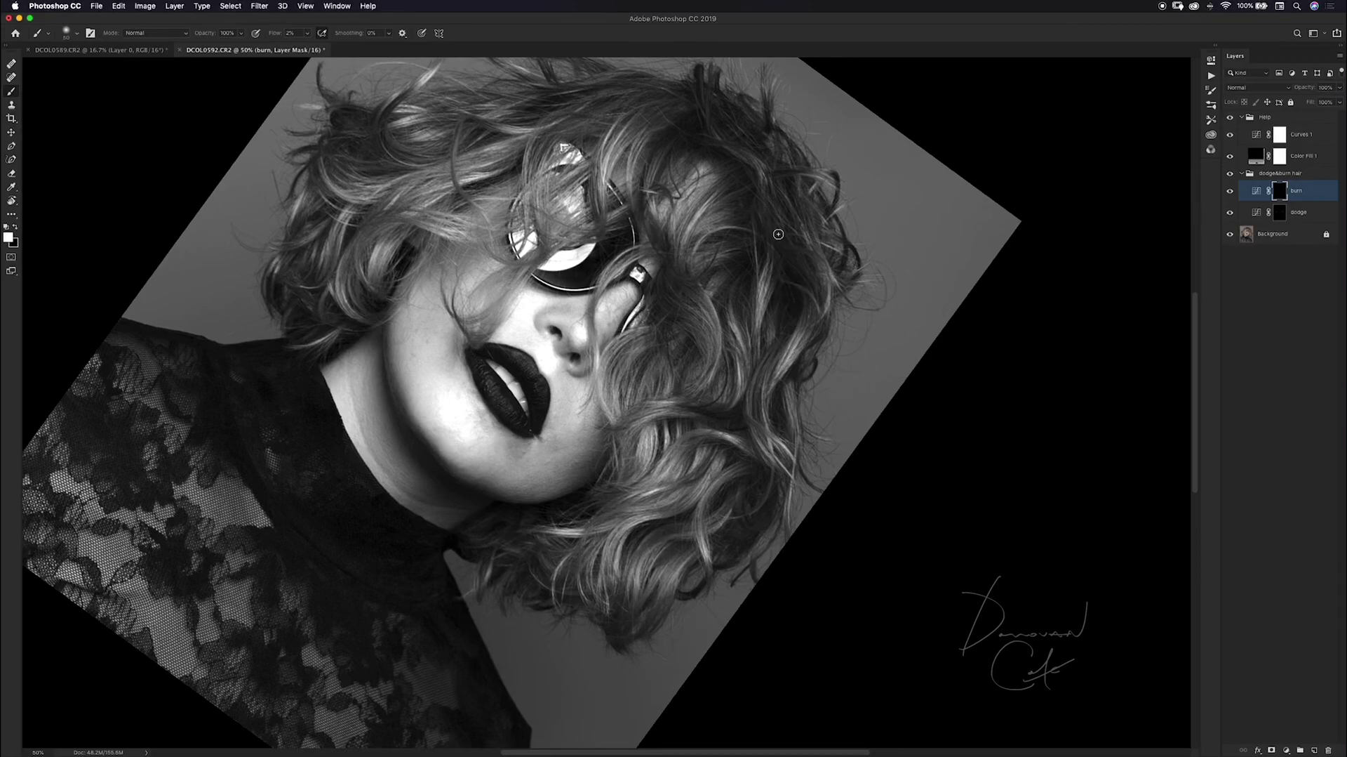
pyautogui.press(']')
# Rotate the view to follow the hair and burn the dark clump on the left darker
pyautogui.press('r')
pyautogui.moveTo(772, 225)
pyautogui.mouseDown()
pyautogui.moveTo(788, 187)
pyautogui.moveTo(631, 152)
pyautogui.moveTo(483, 183)
pyautogui.mouseUp()
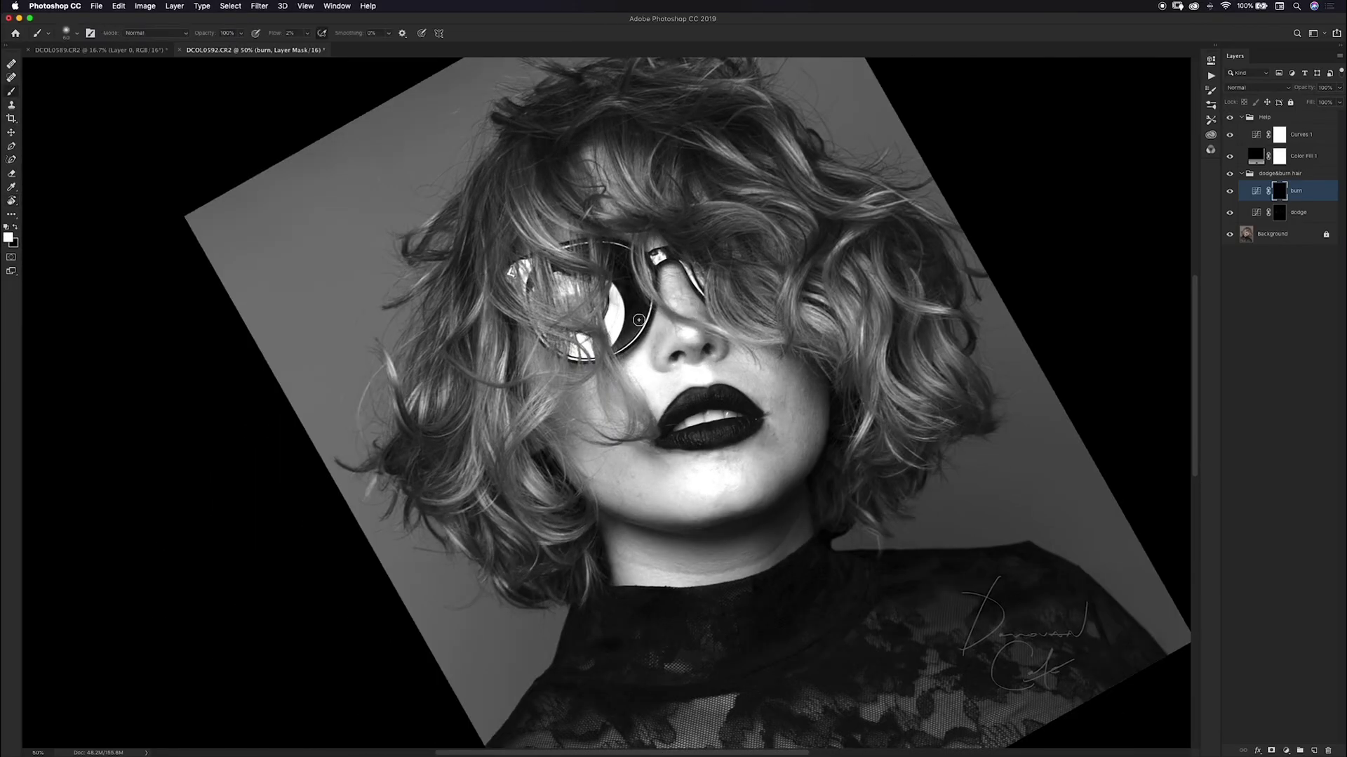
pyautogui.moveTo(663, 298); pyautogui.dragTo(786, 270)
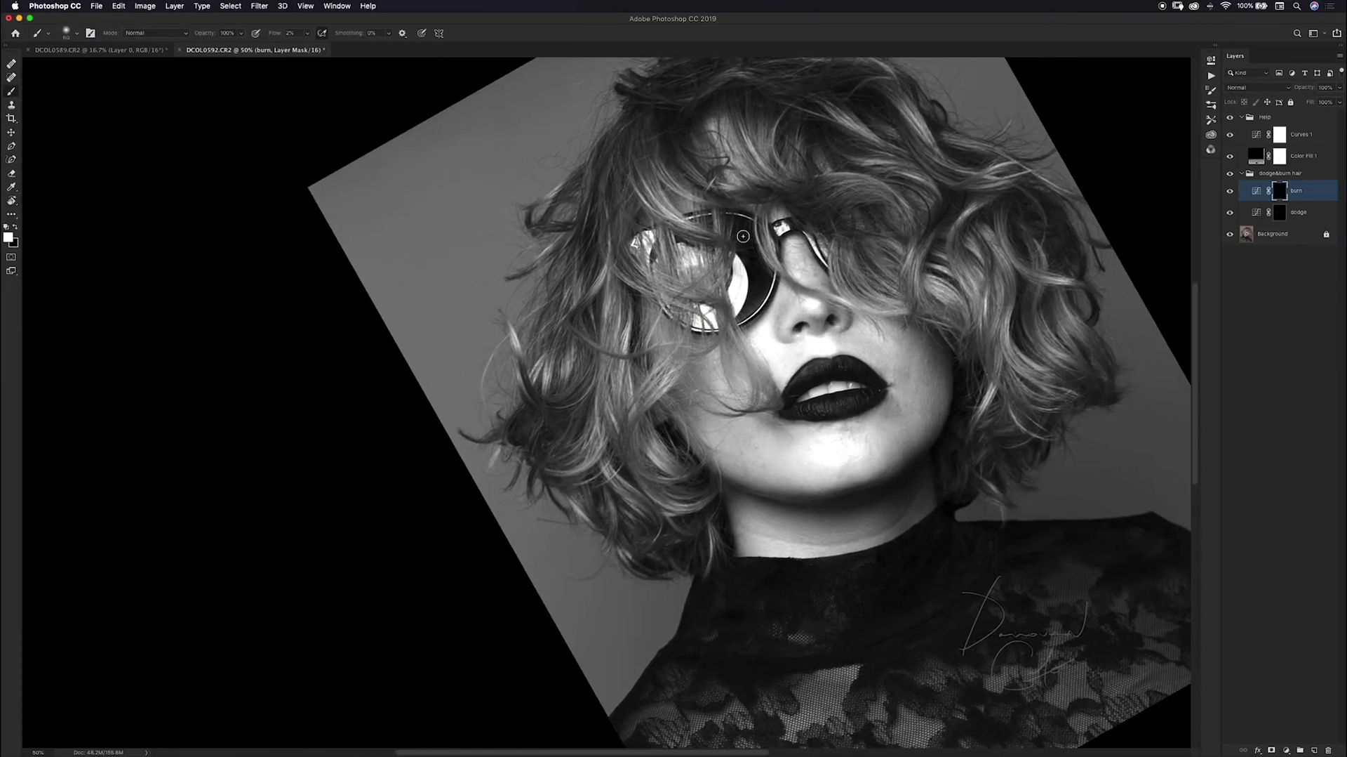
pyautogui.scroll(-6, 674, 334)
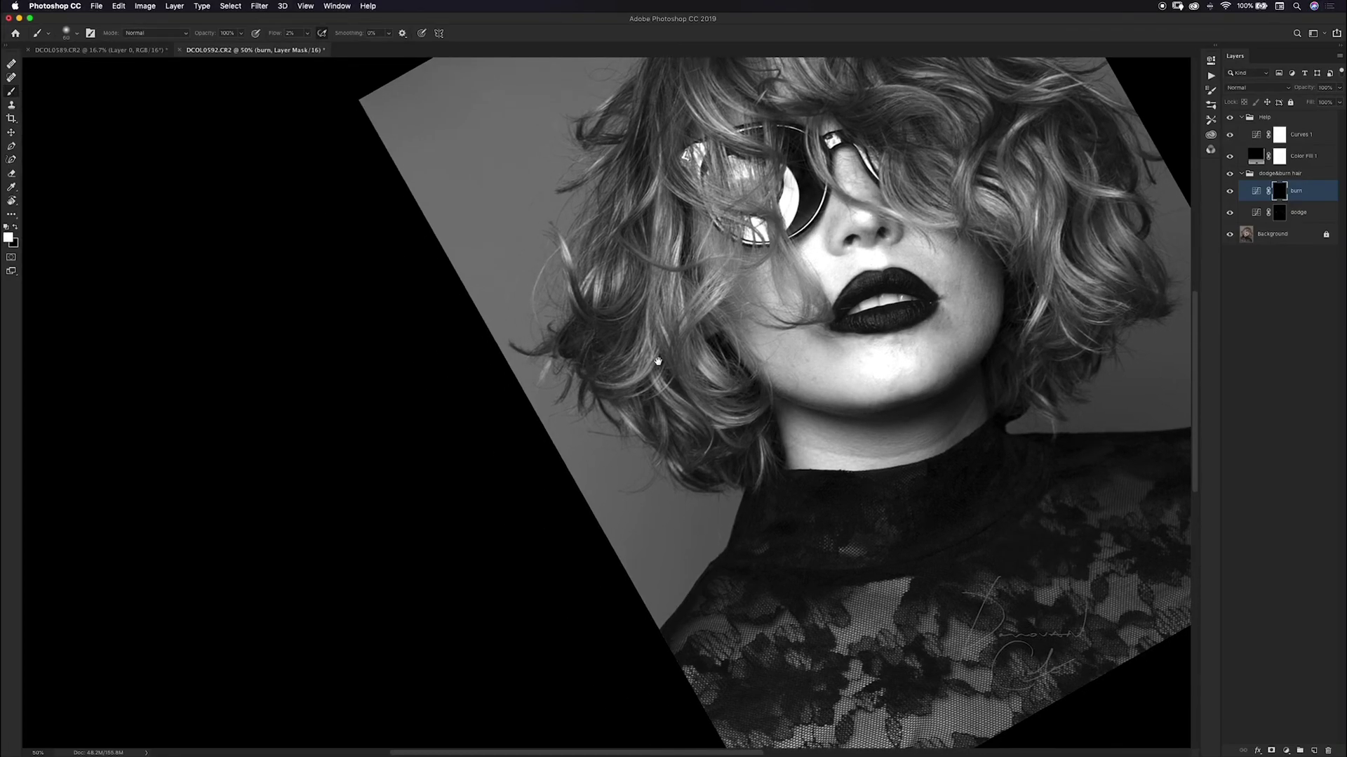
pyautogui.moveTo(587, 346)
pyautogui.mouseDown()
pyautogui.moveTo(569, 336)
pyautogui.moveTo(581, 384)
pyautogui.mouseUp()
pyautogui.scroll(5, 761, 422)
pyautogui.hscroll(-4, 761, 422)
pyautogui.moveTo(655, 434)
pyautogui.mouseDown()
pyautogui.moveTo(657, 457)
pyautogui.moveTo(667, 445)
pyautogui.mouseUp()
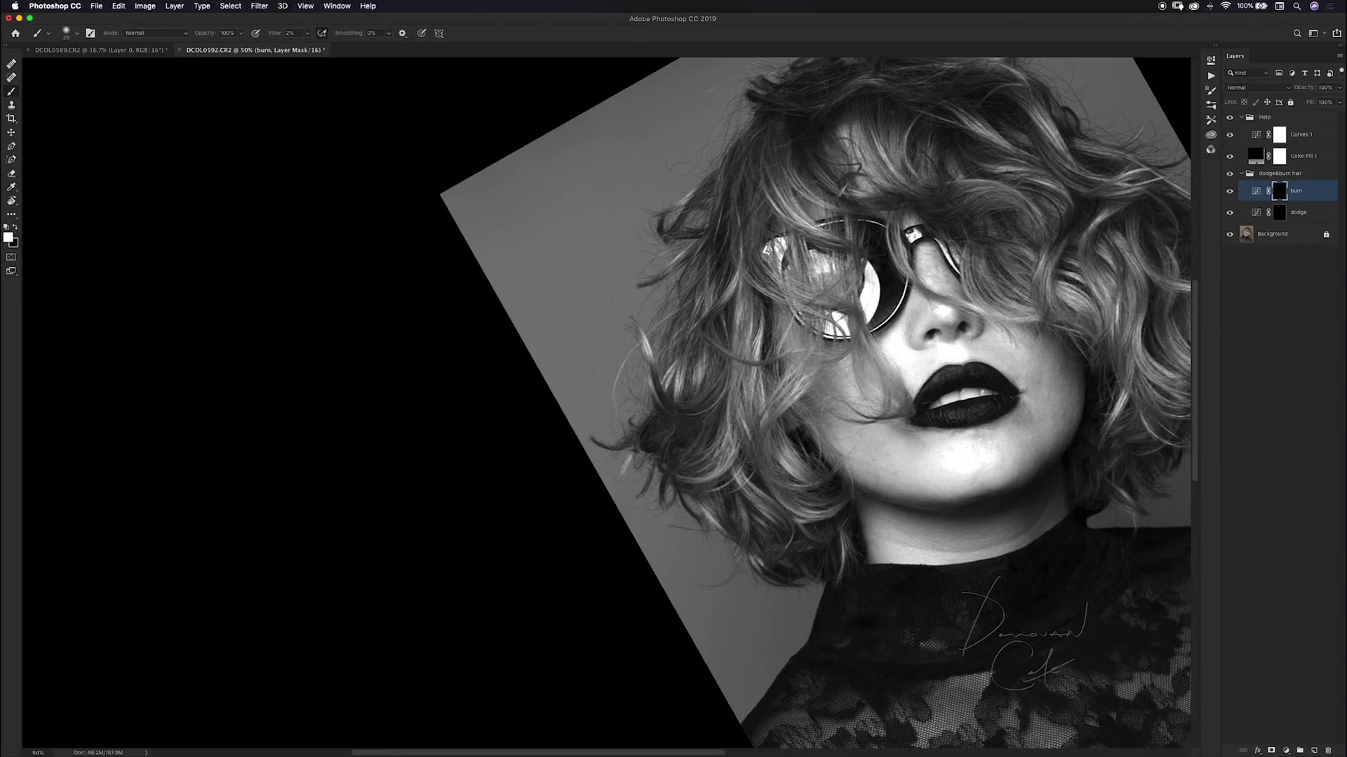
# Shift the view toward the top of the hair and readjust the brush size
pyautogui.scroll(5, 714, 424)
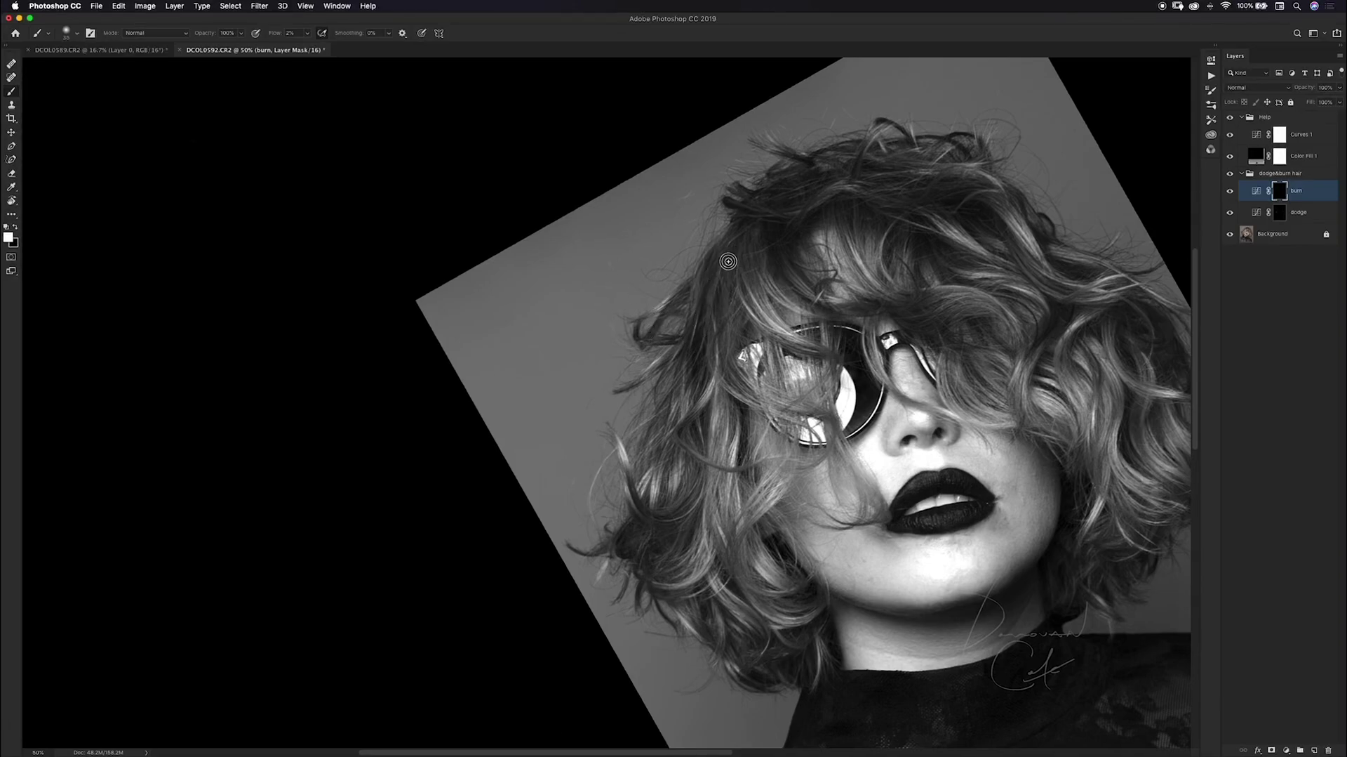
pyautogui.moveTo(740, 262)
pyautogui.mouseDown()
pyautogui.moveTo(549, 391)
pyautogui.moveTo(604, 350)
pyautogui.moveTo(743, 320)
pyautogui.mouseUp()
pyautogui.press('r')
pyautogui.press('b')
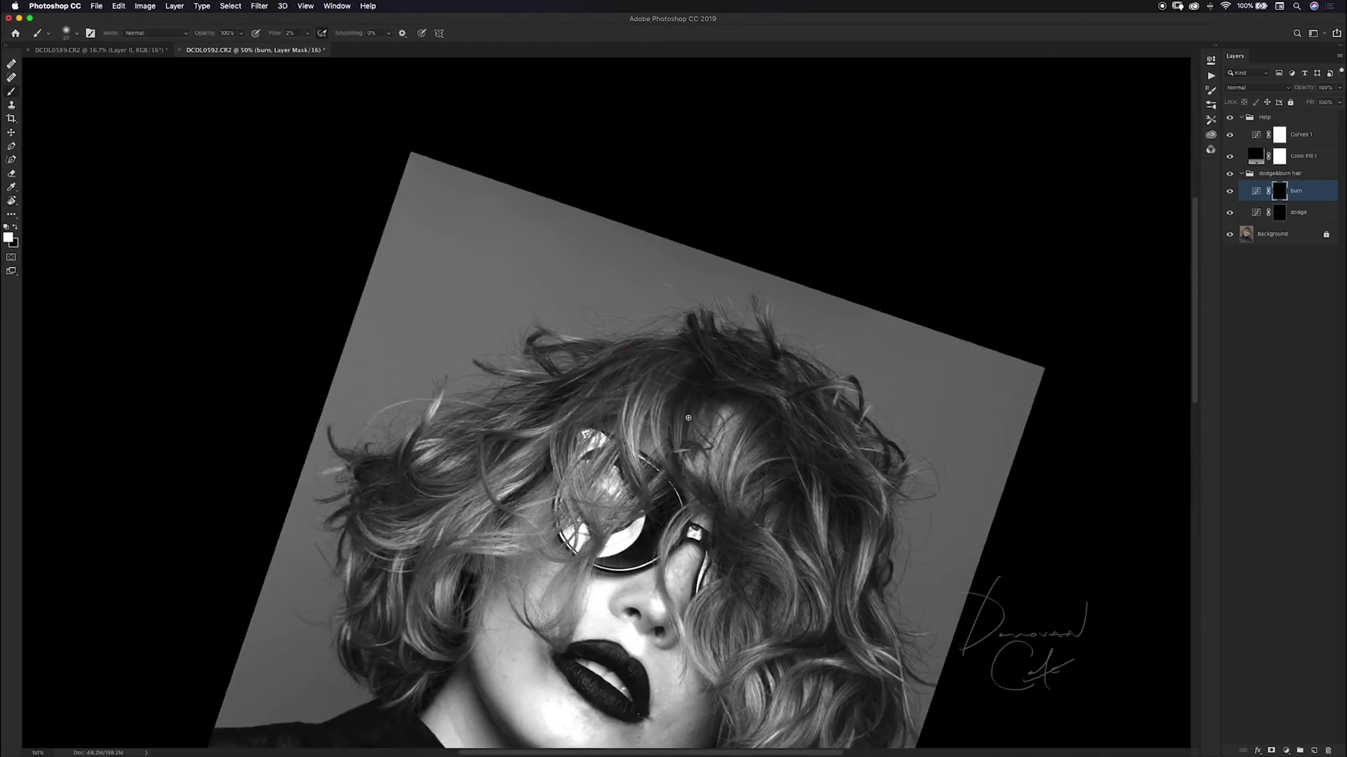
pyautogui.press(']')
pyautogui.press(']')
pyautogui.scroll(-5, 702, 337)
pyautogui.hscroll(3, 702, 337)
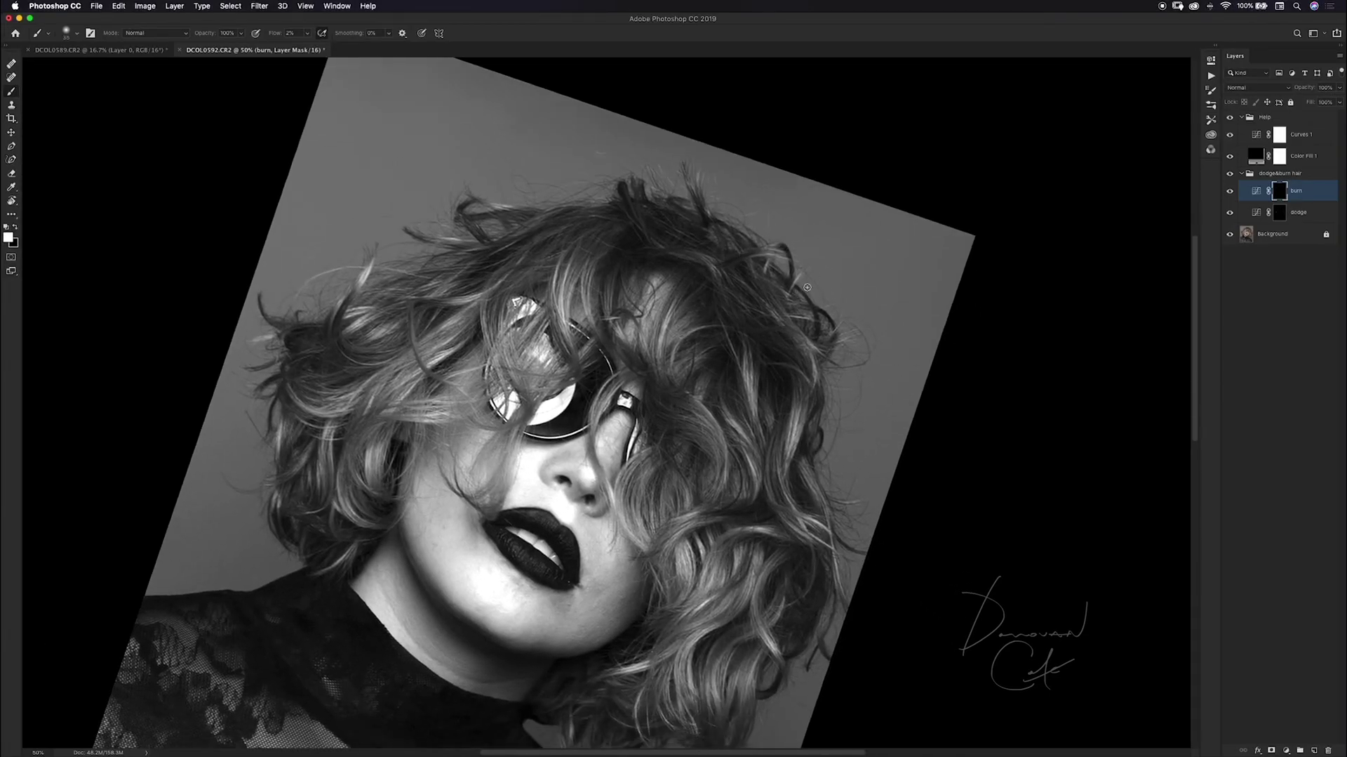
pyautogui.press(']')
pyautogui.press(']')
pyautogui.press('[')
pyautogui.press('[')
# Tilt the canvas to a gentler angle and paint more hair strokes on the dodge and burn masks
pyautogui.click(1274, 213)
pyautogui.press('r')
pyautogui.moveTo(700, 221)
pyautogui.mouseDown()
pyautogui.moveTo(682, 212)
pyautogui.moveTo(704, 214)
pyautogui.mouseUp()
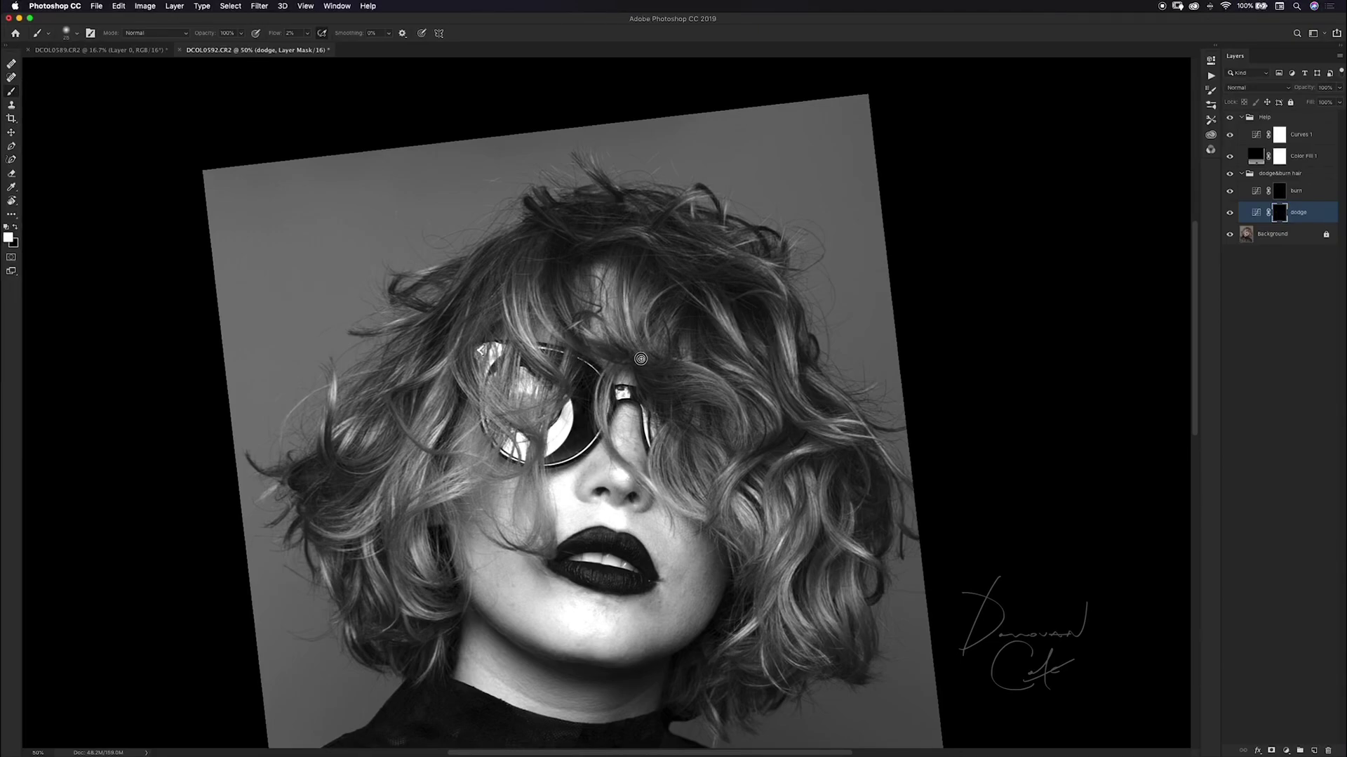
pyautogui.click(1279, 191)
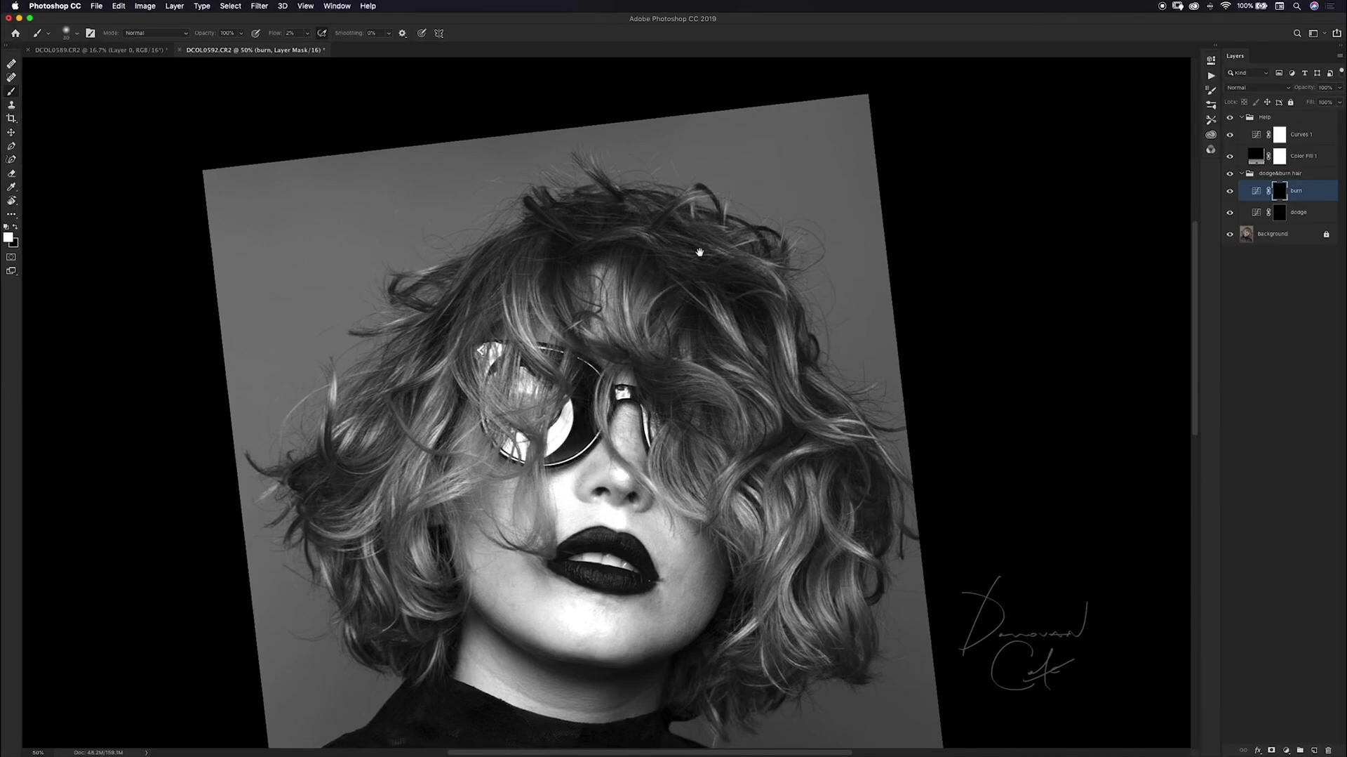
pyautogui.moveTo(699, 252); pyautogui.dragTo(768, 184)
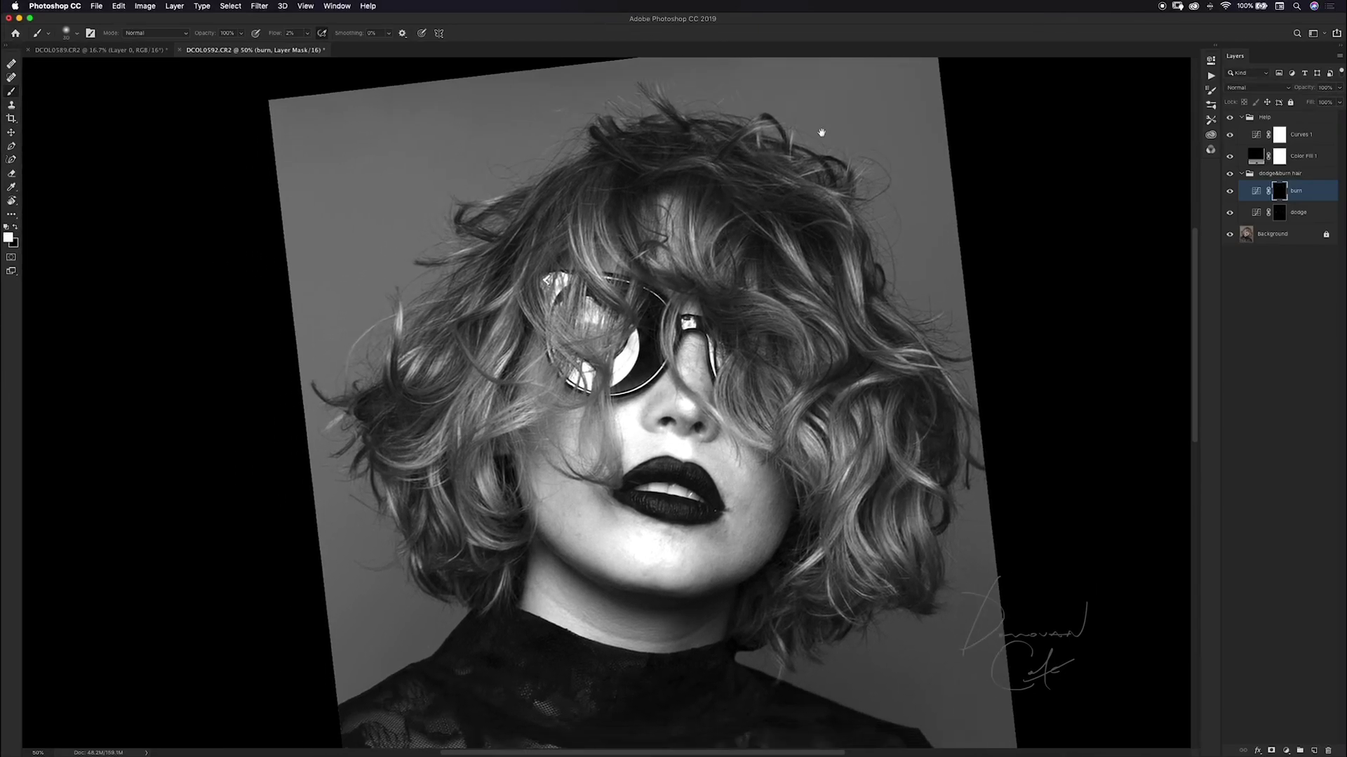
# Enlarge the brush from 30 to 45 and keep painting curls on the dodge and burn masks, zoomed in
pyautogui.click(1286, 213)
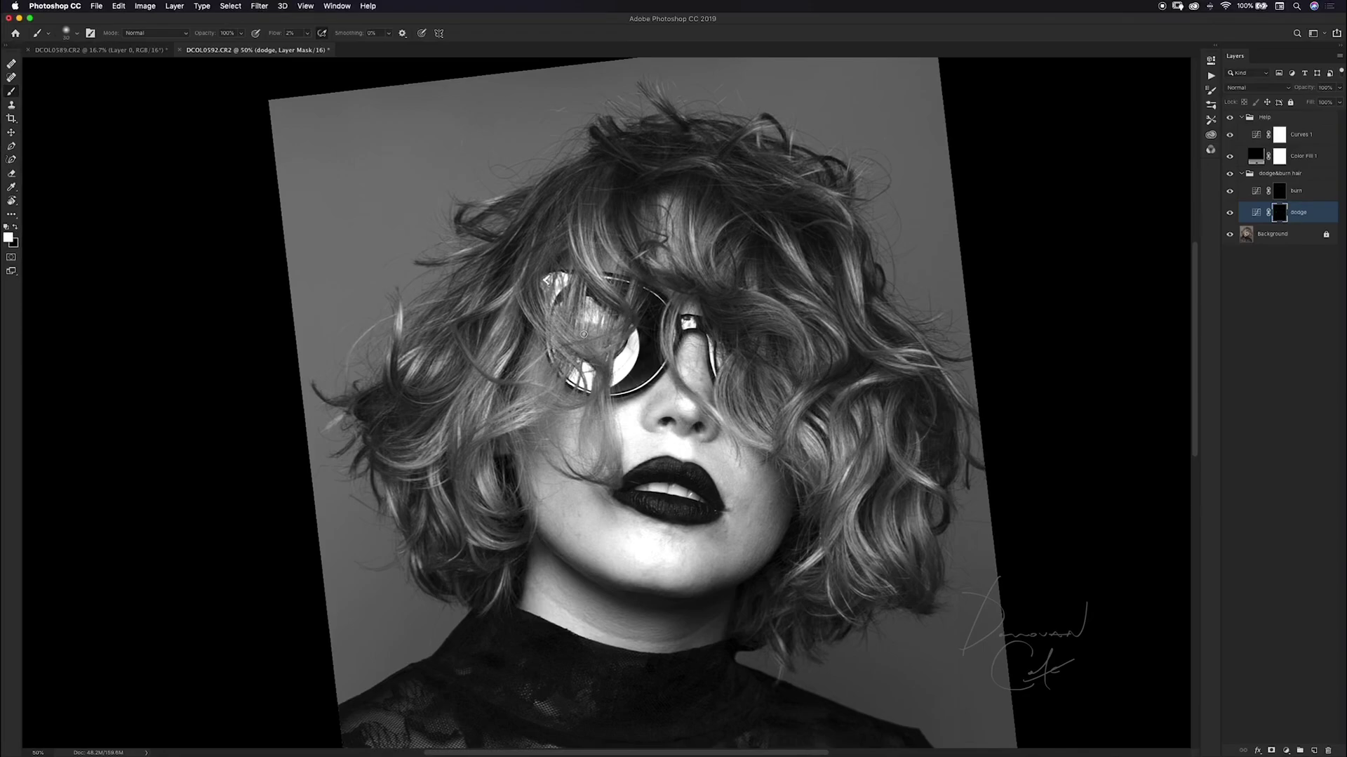
pyautogui.press(']')
pyautogui.scroll(-5, 619, 414)
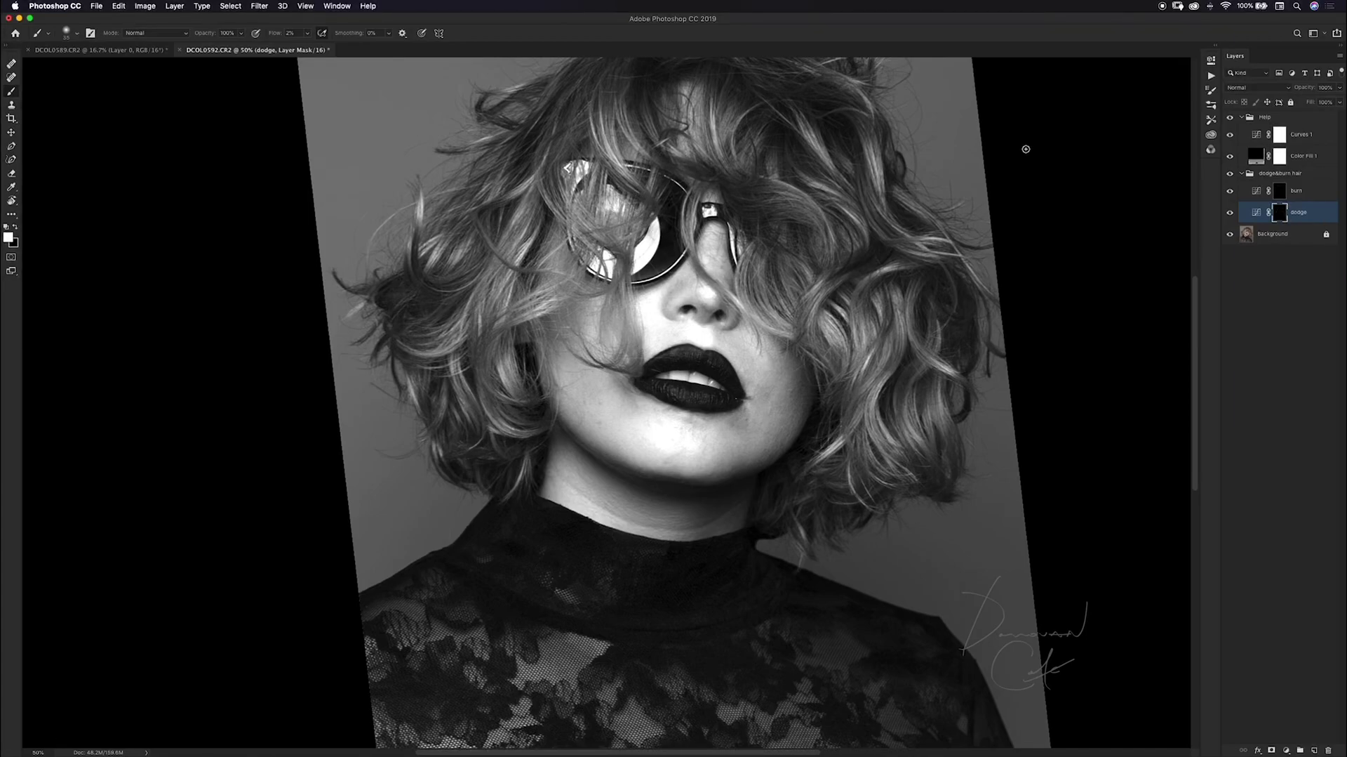
pyautogui.click(1279, 190)
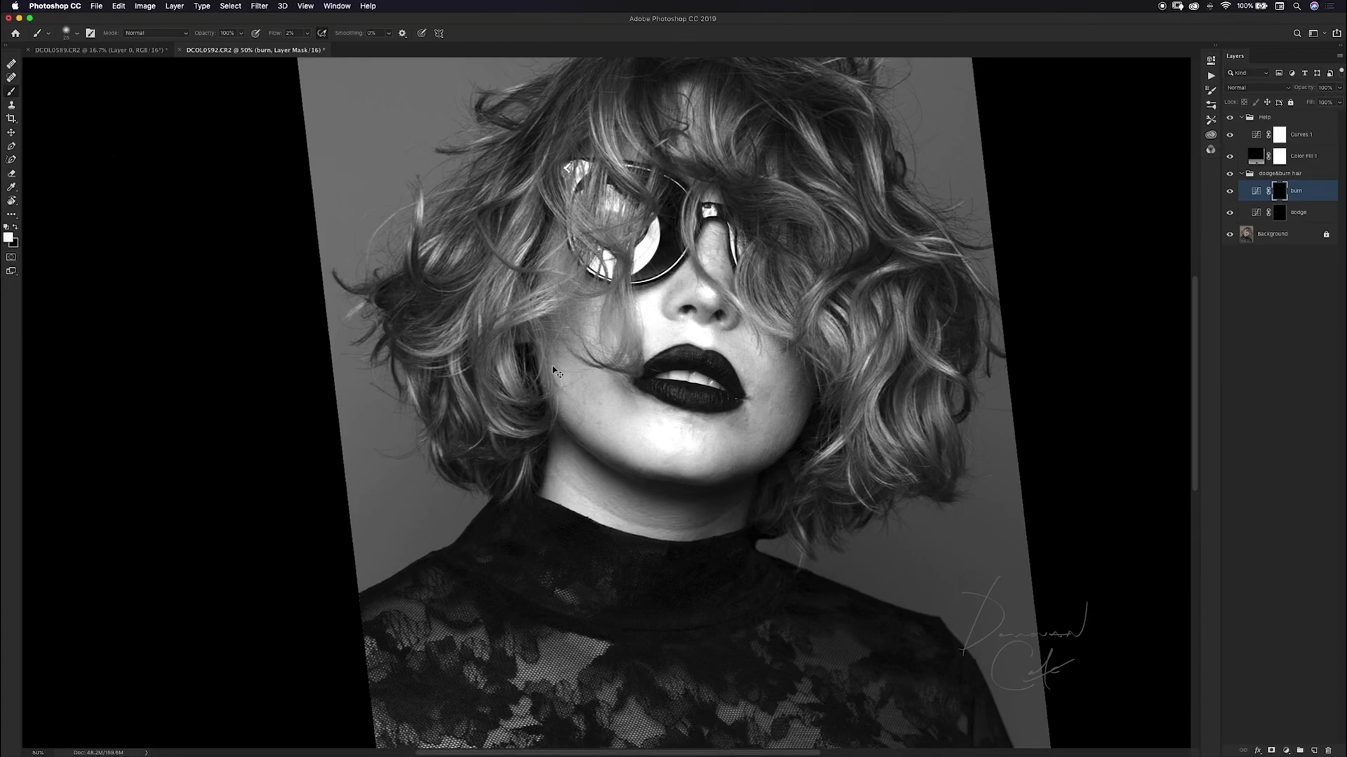
pyautogui.press('super+plus')
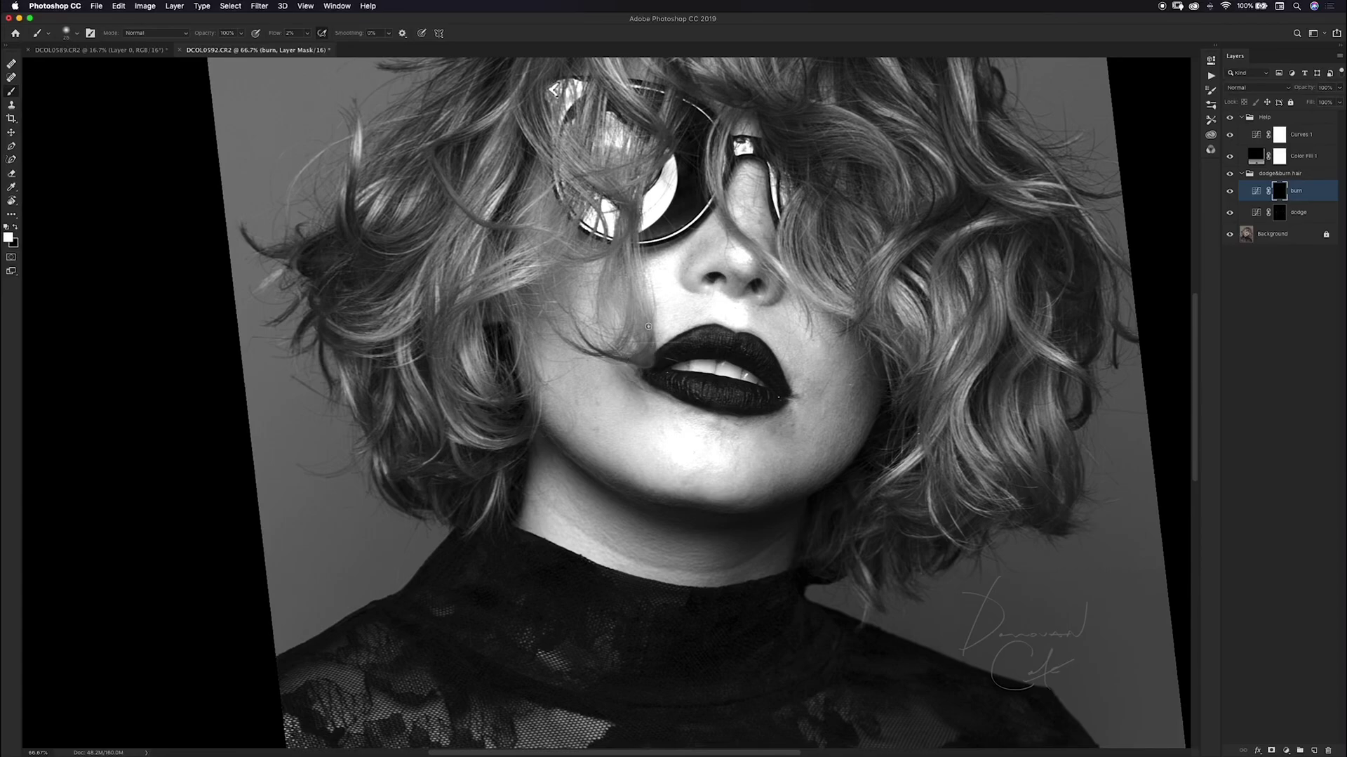
pyautogui.moveTo(680, 262); pyautogui.dragTo(617, 315)
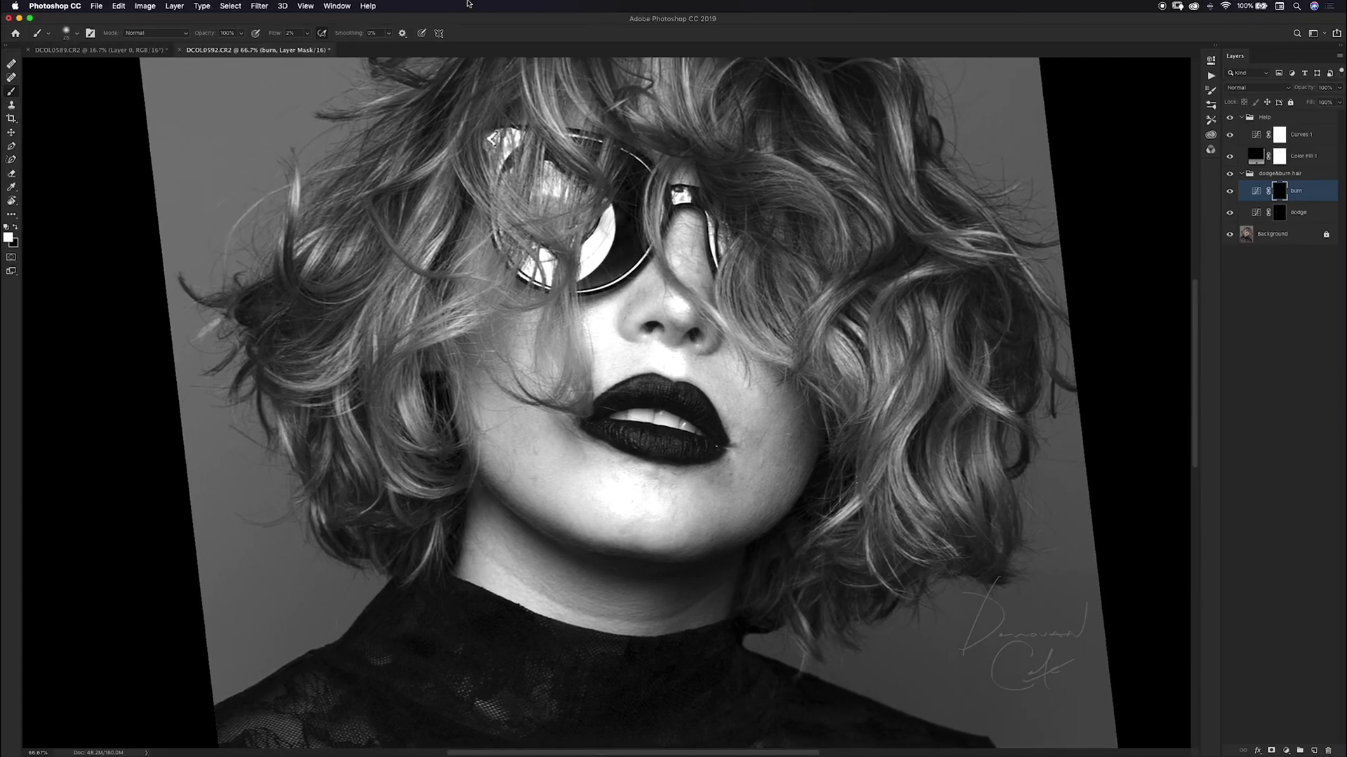
# Reset the canvas rotation to upright, fit the photo on screen, and compare the dodge&burn hair group on and off
pyautogui.press('r')
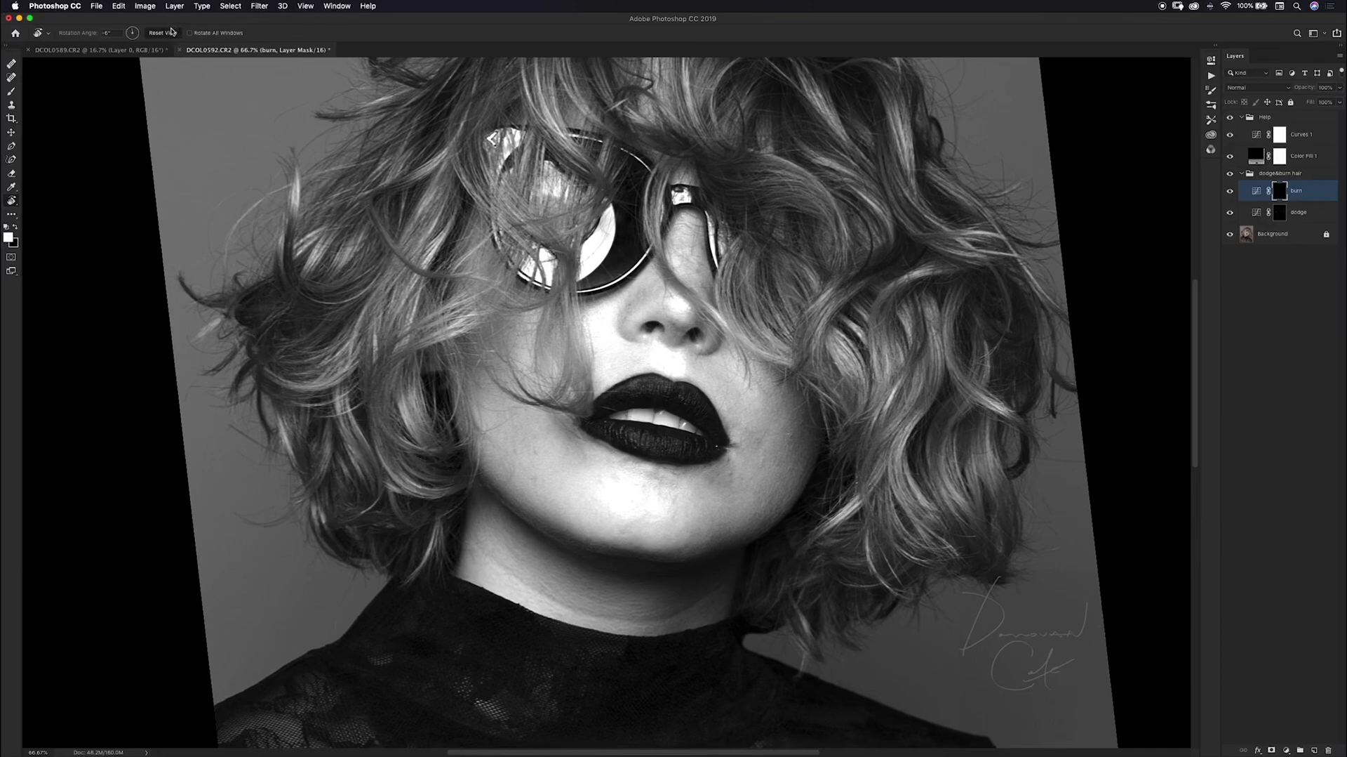
pyautogui.click(162, 33)
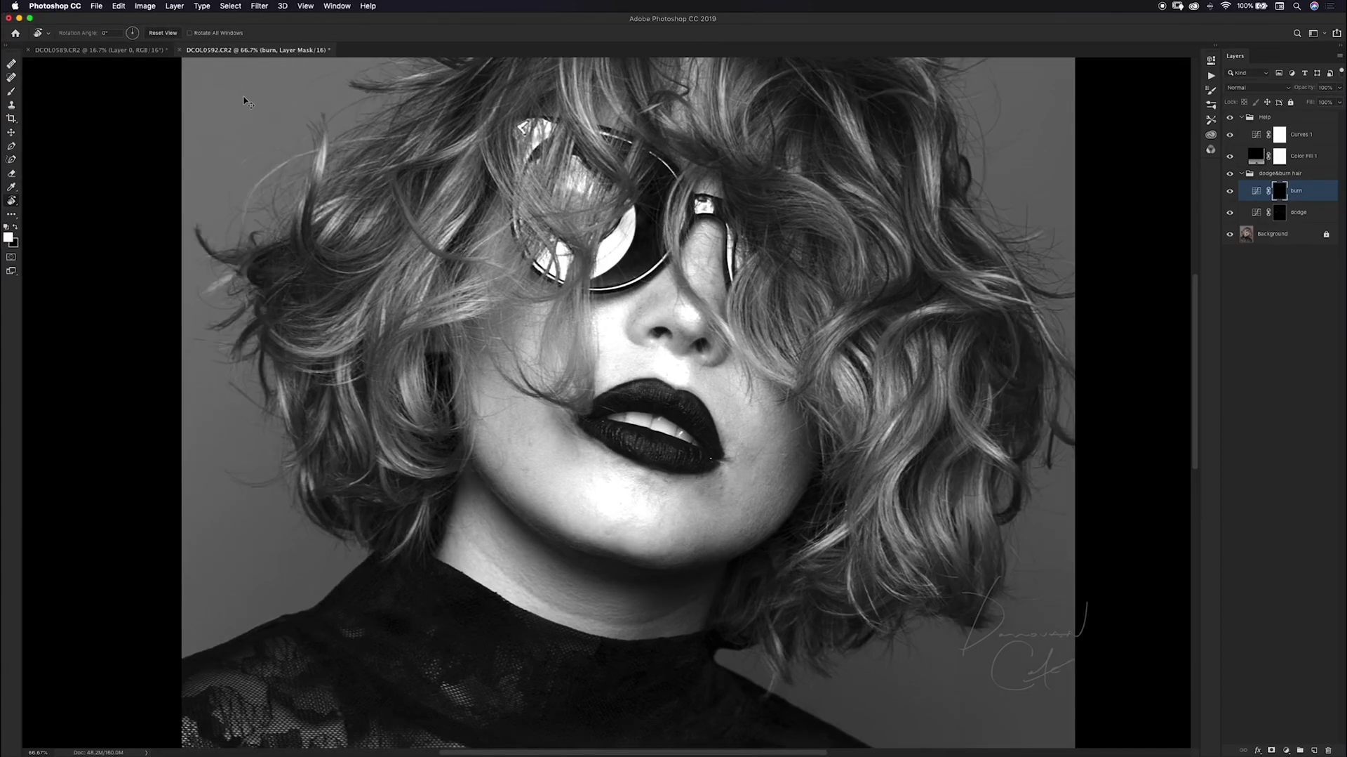
pyautogui.press('super+0')
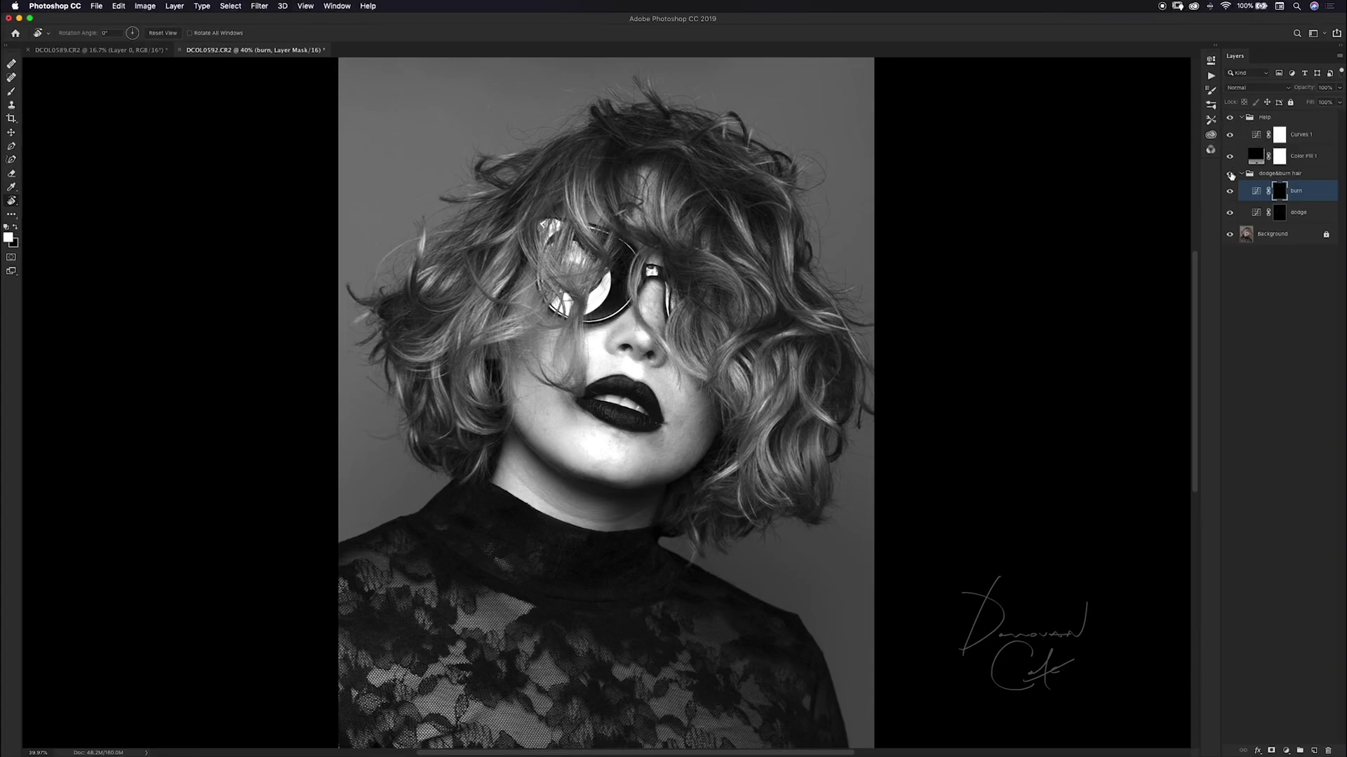
pyautogui.click(1230, 174)
pyautogui.click(1231, 175)
pyautogui.click(1231, 174)
# Hide the Help group to see the portrait in colour, recompare the hair group, and select the dodge layer
pyautogui.click(1231, 118)
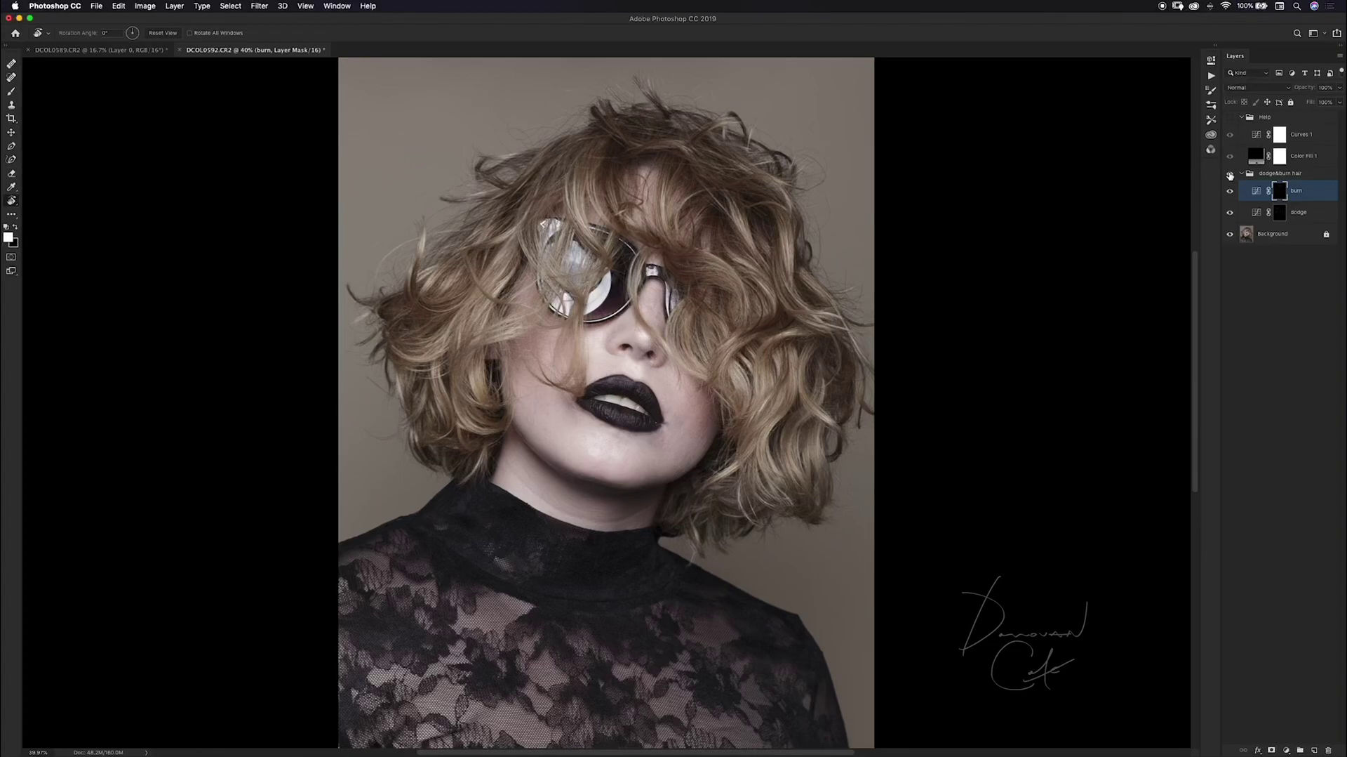
pyautogui.click(1231, 174)
pyautogui.click(1231, 174)
pyautogui.click(1230, 174)
pyautogui.click(1281, 213)
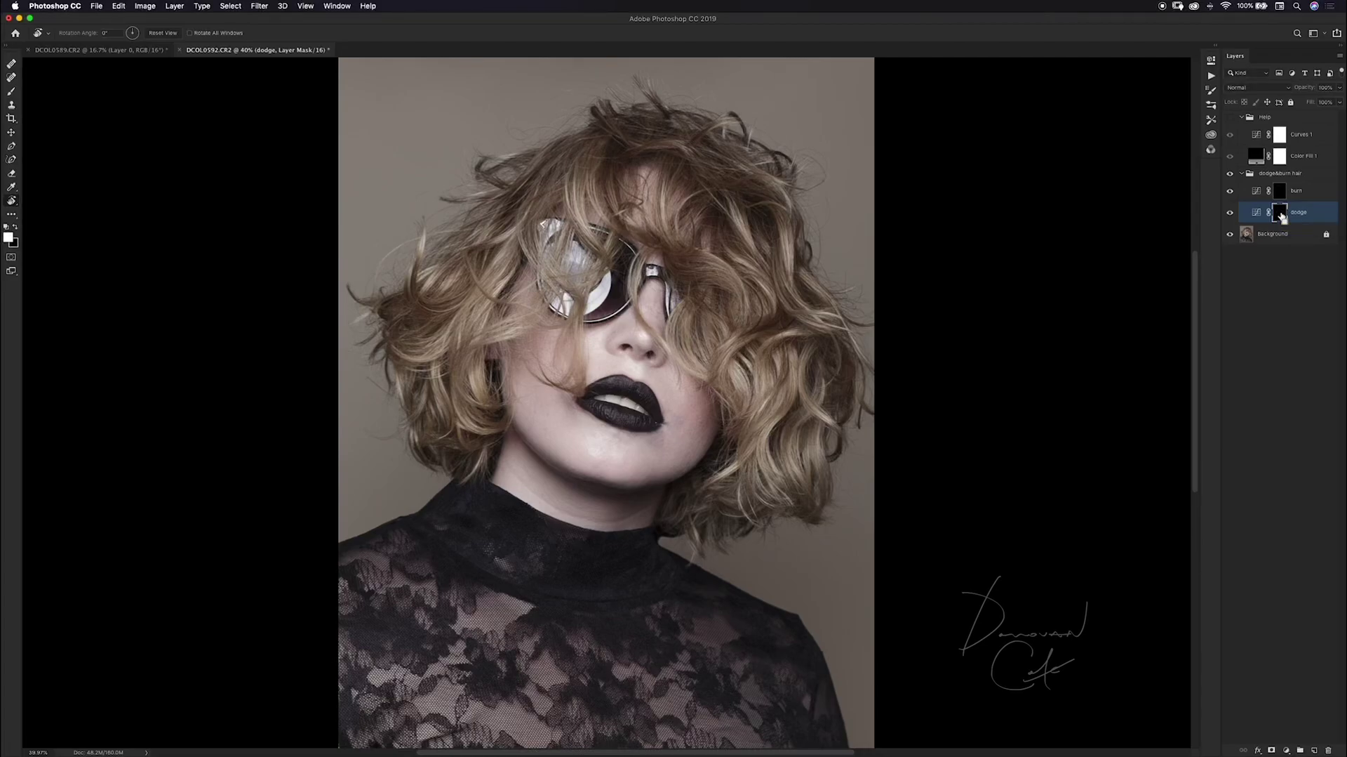
# Duplicate the dodge layer twice and the burn layer twice with Cmd+J
pyautogui.press('super+j')
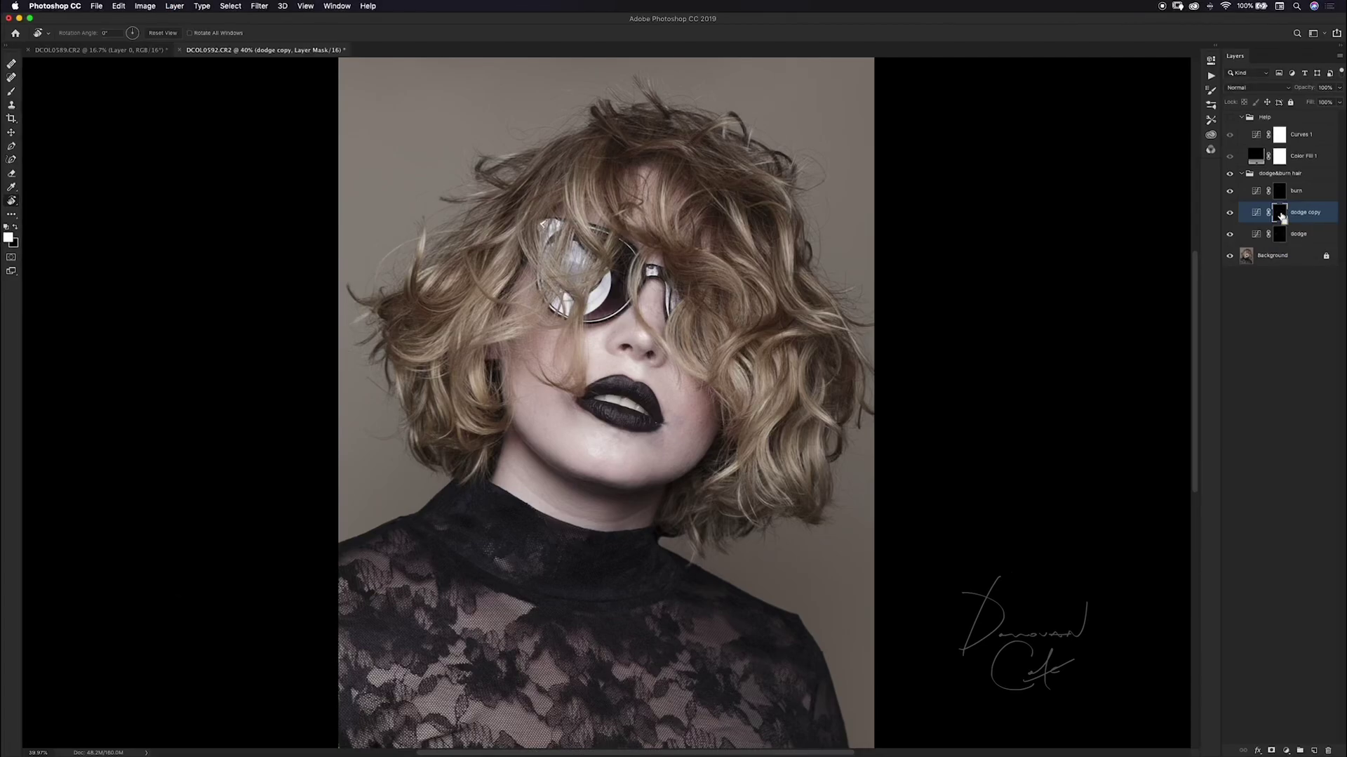
pyautogui.press('super+j')
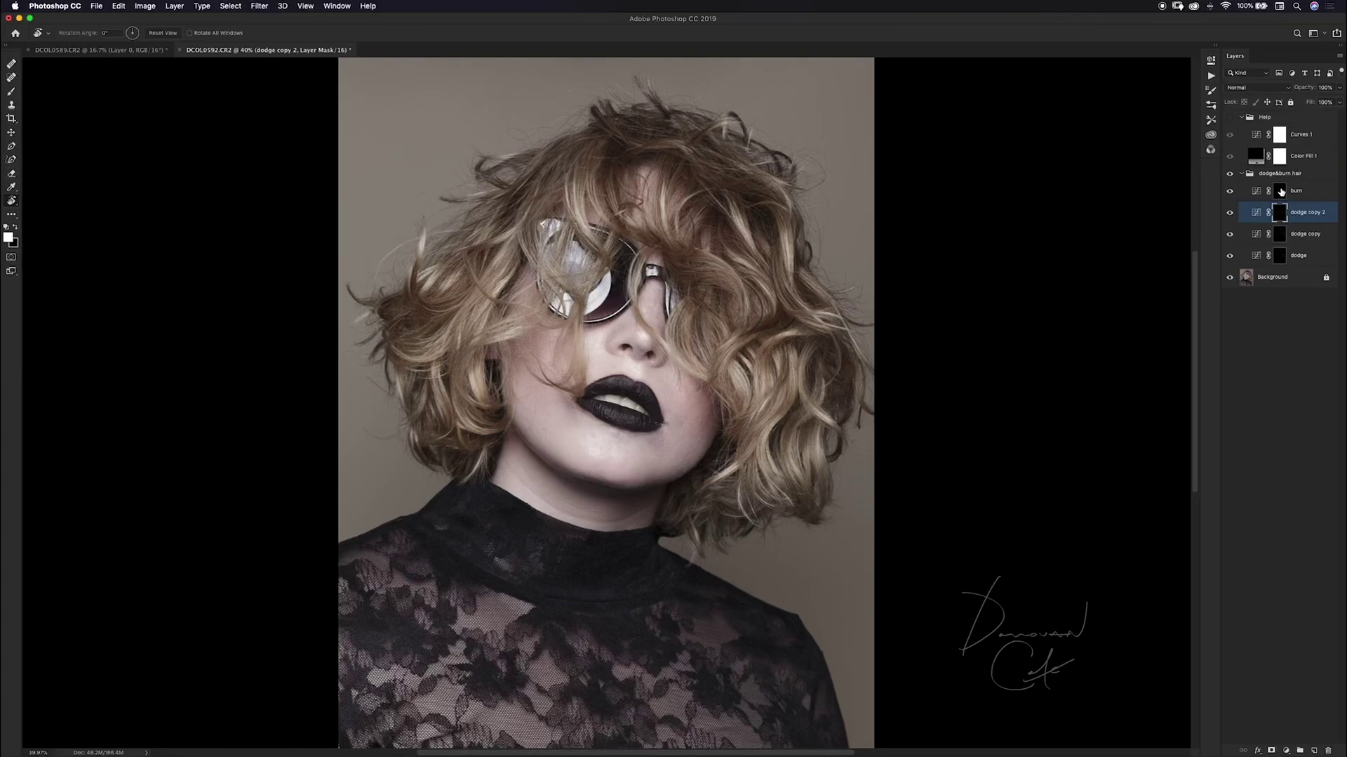
pyautogui.click(1282, 192)
pyautogui.press('super+j')
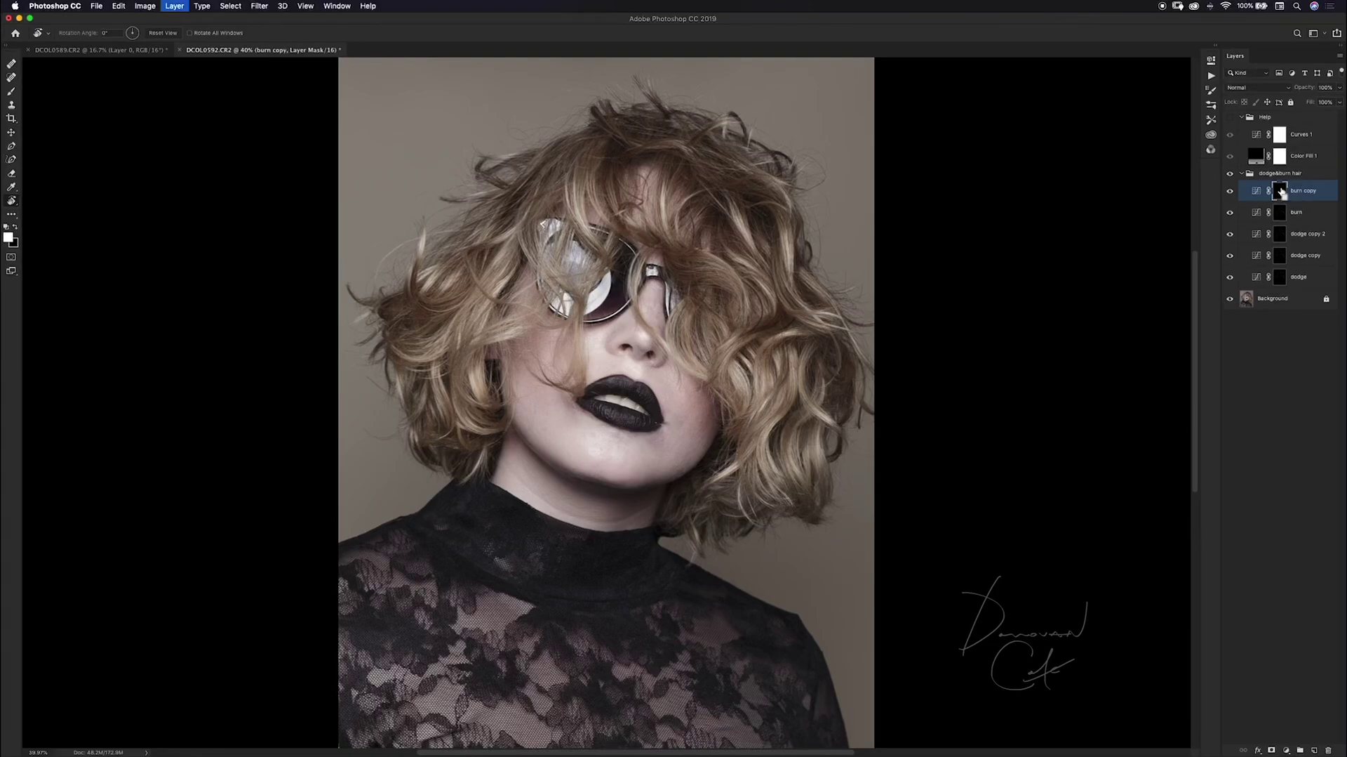
pyautogui.press('super+j')
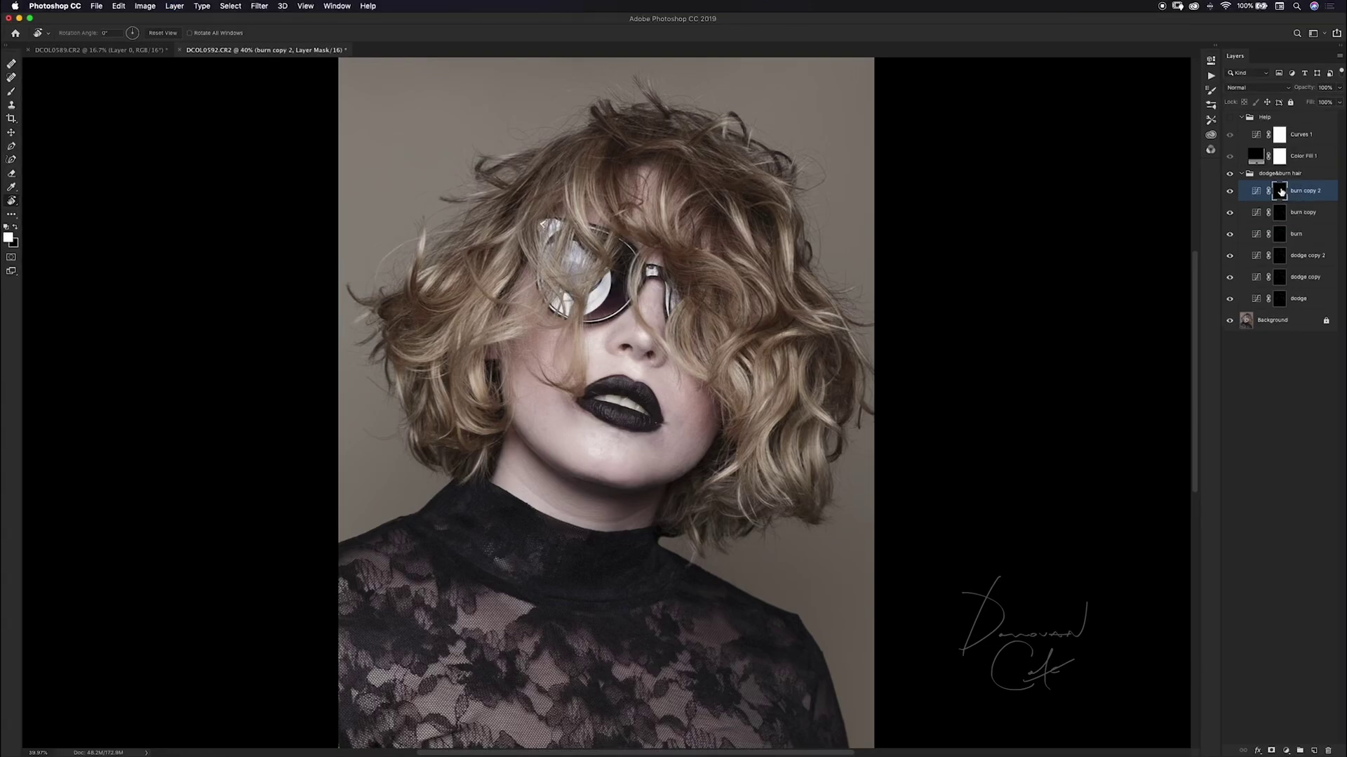
# Zoom out and flick the dodge&burn hair group's visibility to compare the strengthened effect
pyautogui.click(1230, 175)
pyautogui.click(1230, 175)
pyautogui.click(1230, 175)
pyautogui.click(1230, 175)
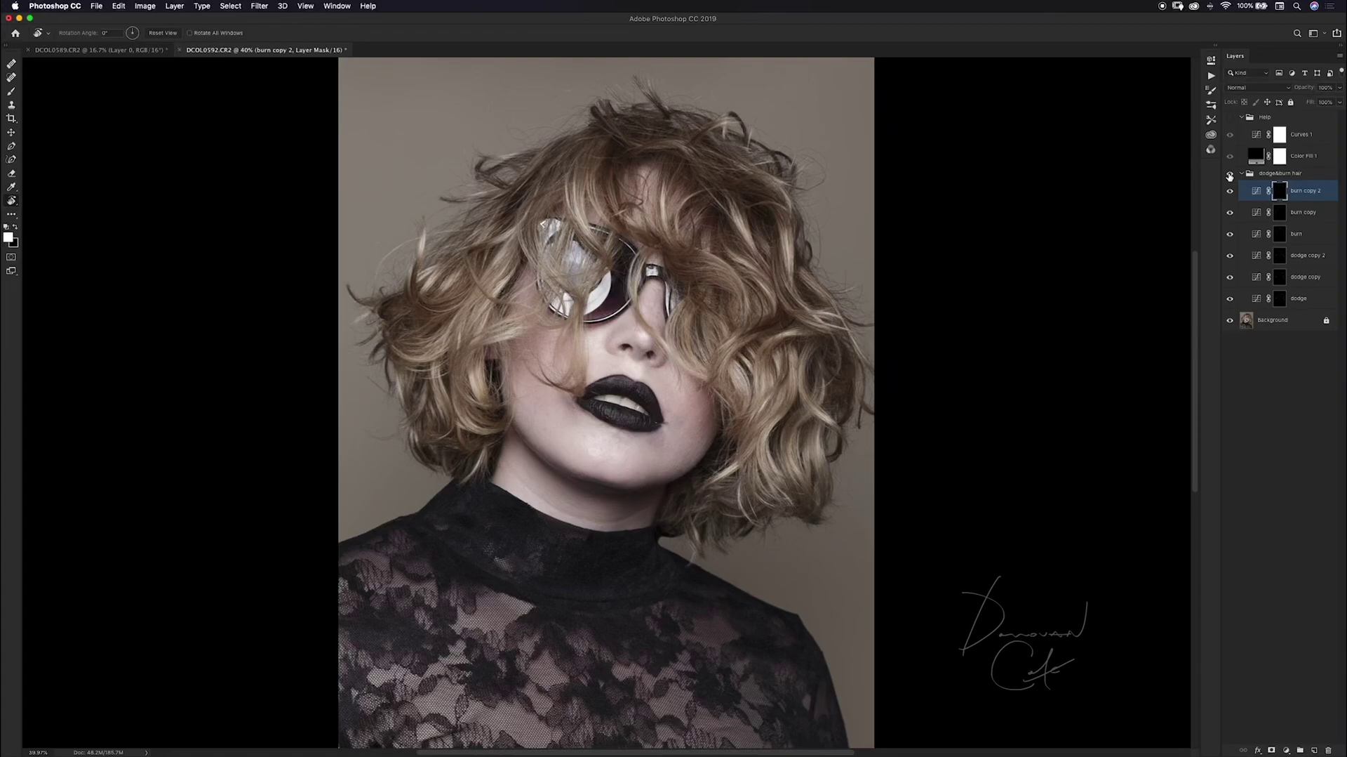
pyautogui.press('super+minus')
pyautogui.press('super+minus')
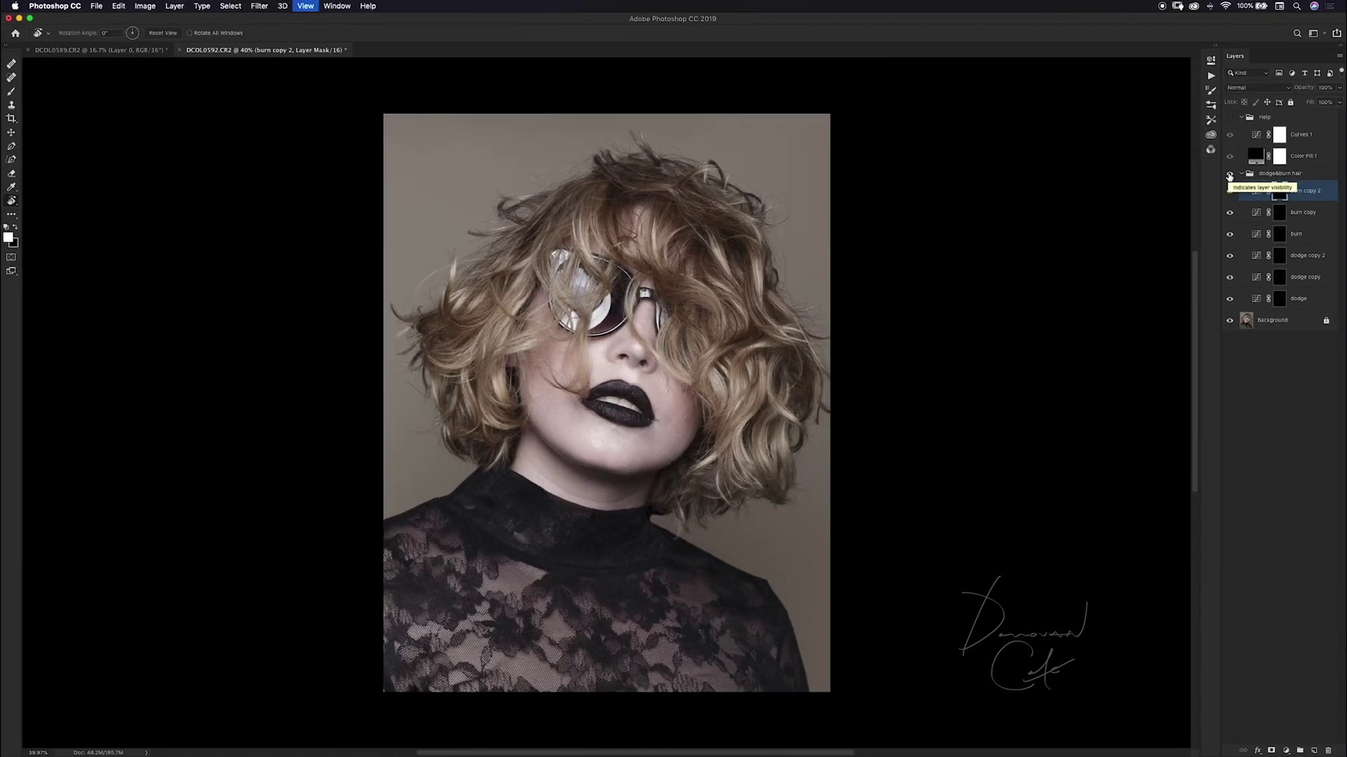
pyautogui.click(1230, 174)
pyautogui.click(1230, 175)
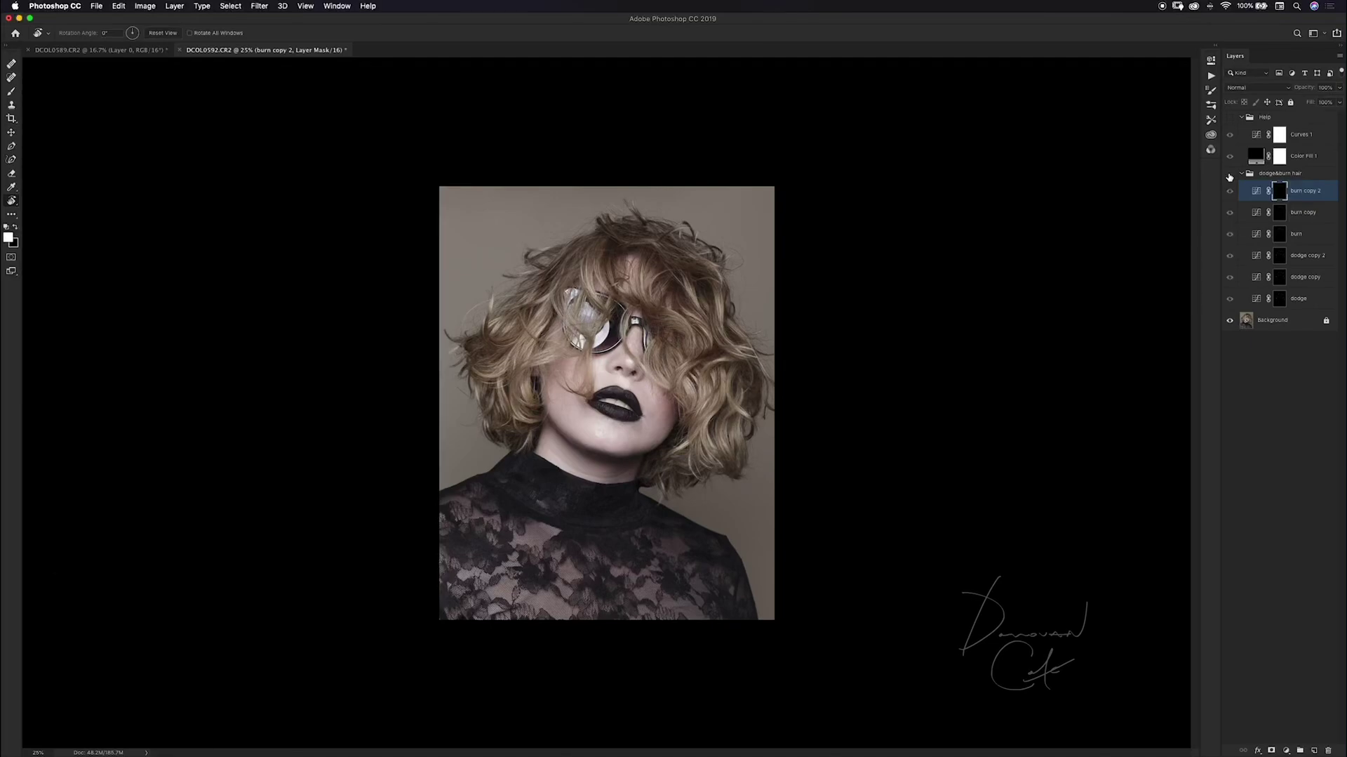
pyautogui.click(1230, 175)
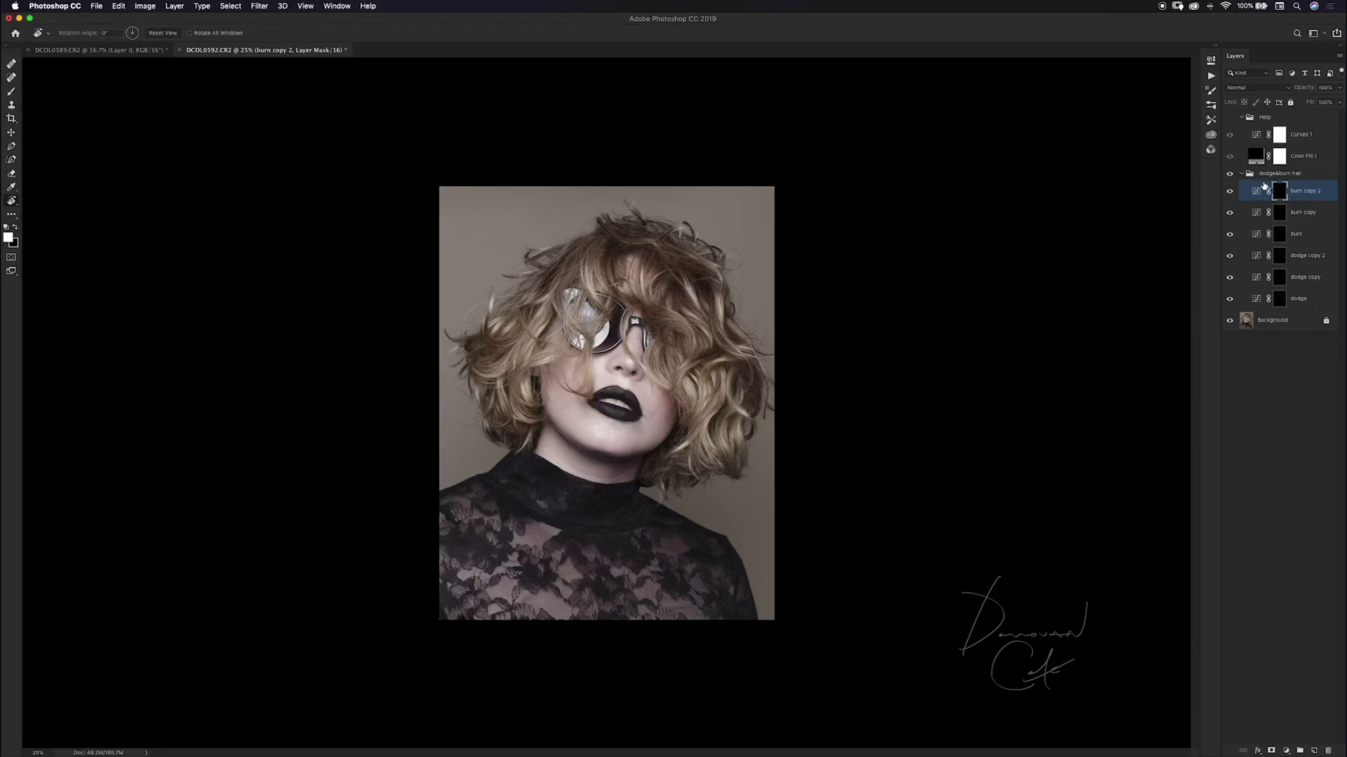
# Lower the dodge&burn hair group's opacity to 50%
pyautogui.click(1290, 174)
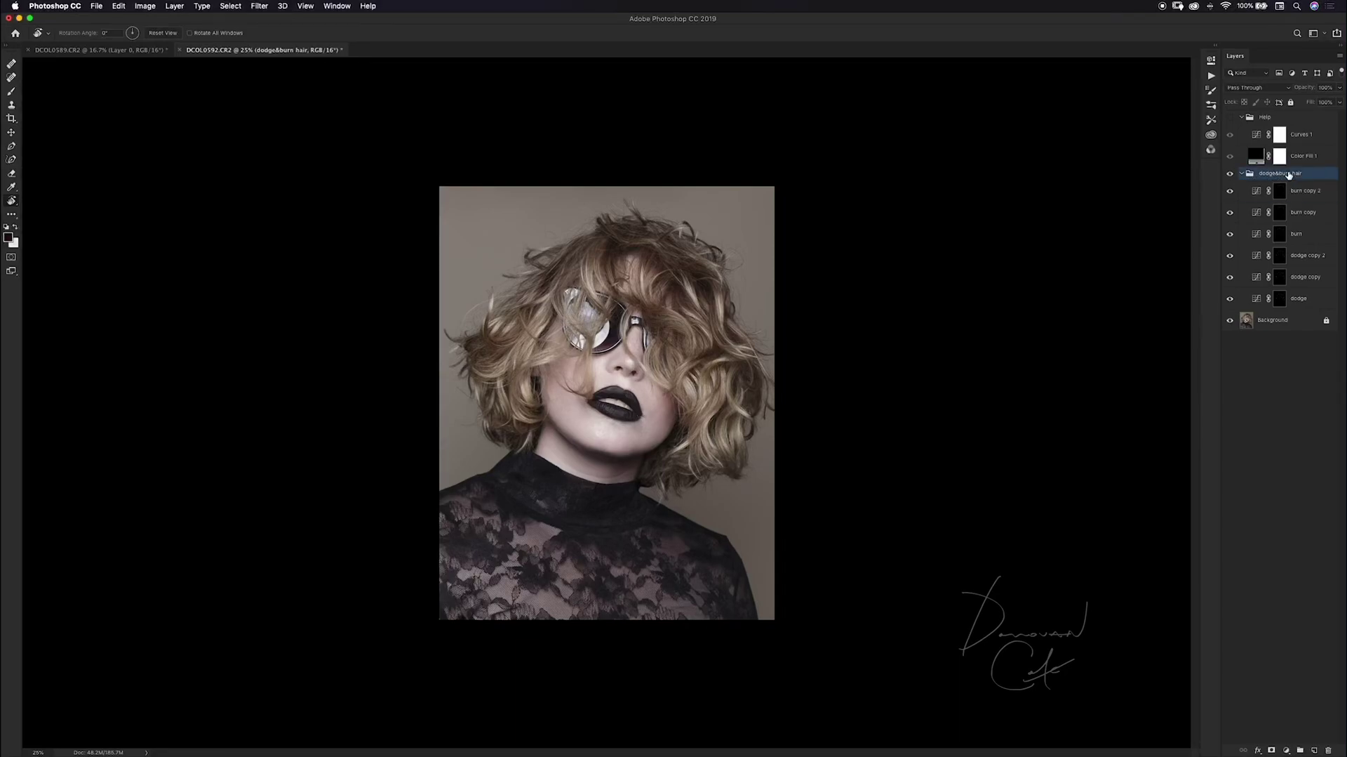
pyautogui.click(1340, 87)
pyautogui.moveTo(1339, 103); pyautogui.dragTo(1320, 103)
pyautogui.click(1230, 176)
pyautogui.click(1338, 92)
pyautogui.moveTo(1325, 102); pyautogui.dragTo(1312, 101)
pyautogui.click(1234, 174)
# Toggle the dodge&burn hair group's visibility repeatedly to compare before and after, ending visible
pyautogui.click(1231, 175)
pyautogui.click(1231, 175)
pyautogui.click(1230, 175)
pyautogui.click(1231, 175)
pyautogui.click(1231, 175)
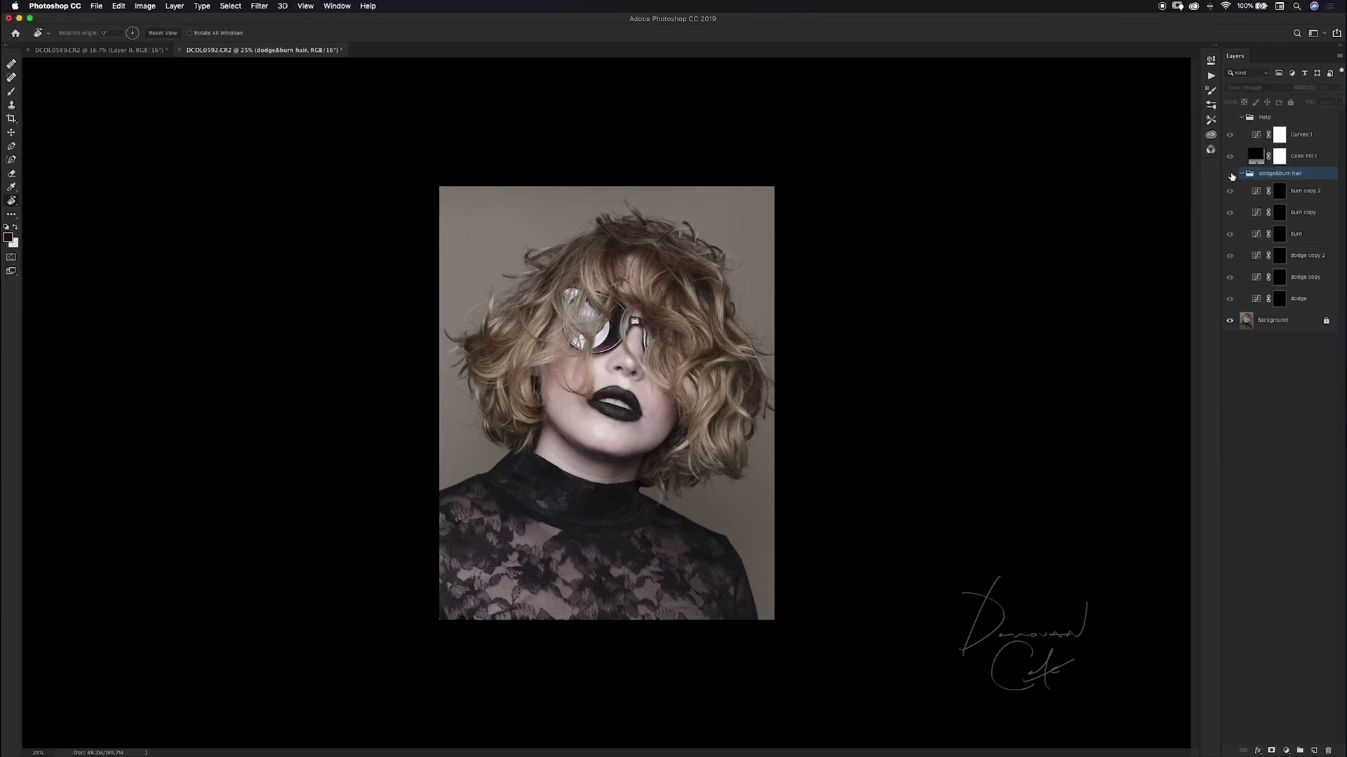
pyautogui.click(1231, 175)
pyautogui.click(1230, 175)
pyautogui.click(1231, 175)
pyautogui.click(1231, 174)
pyautogui.click(1231, 175)
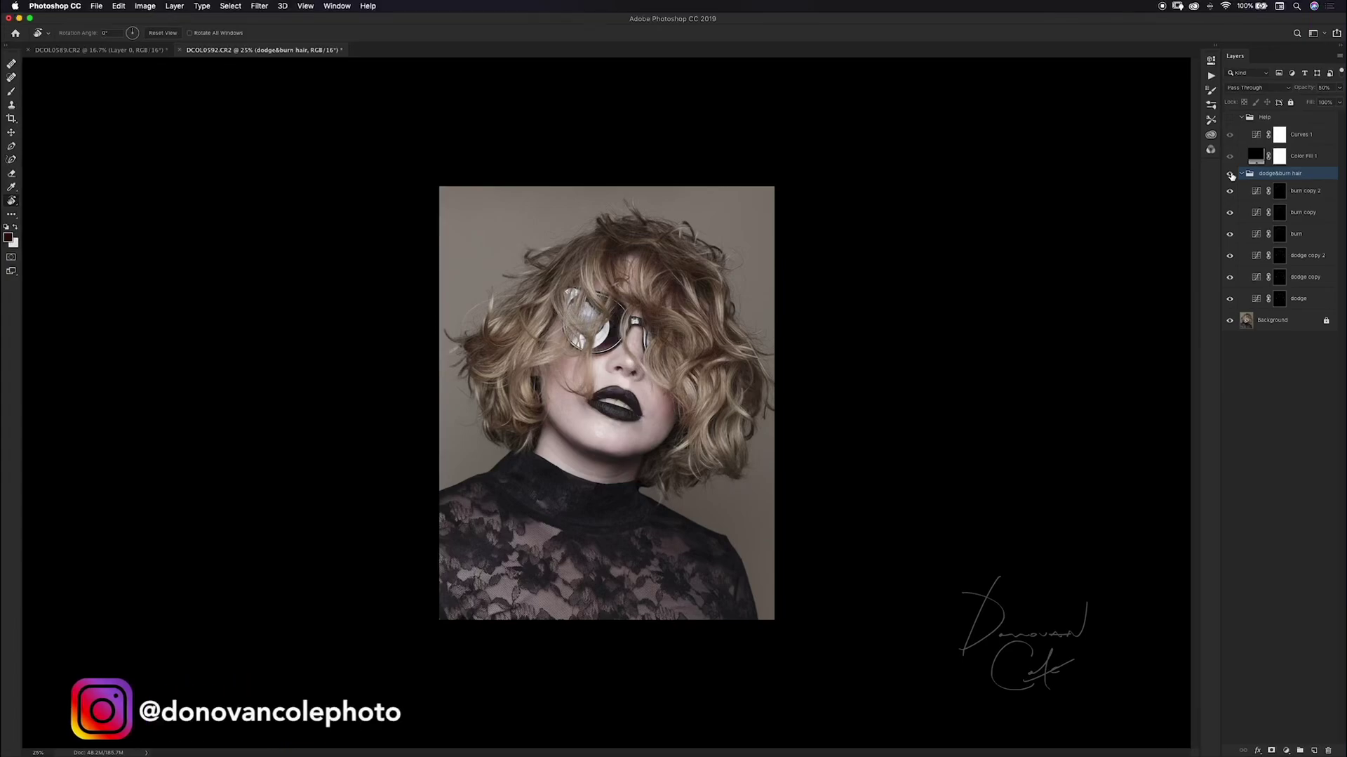
pyautogui.press('super+equal')
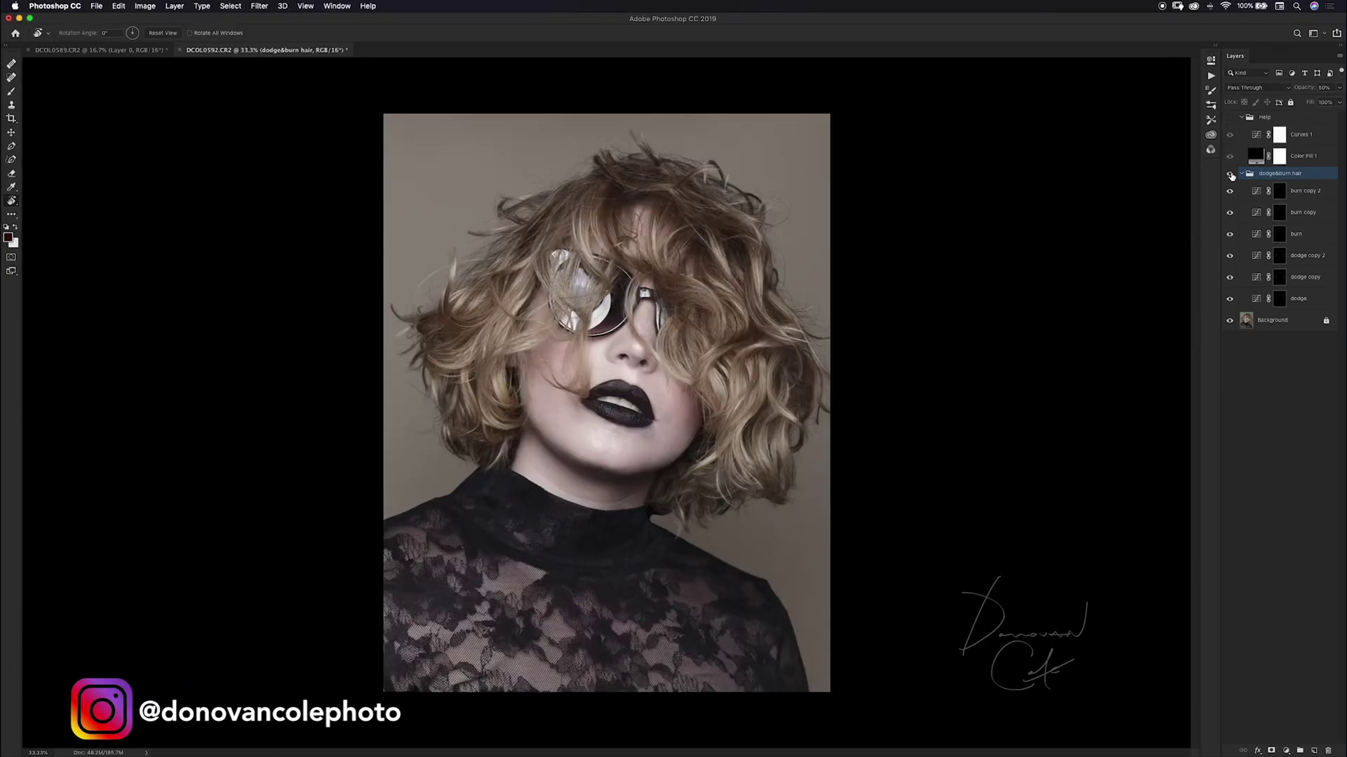